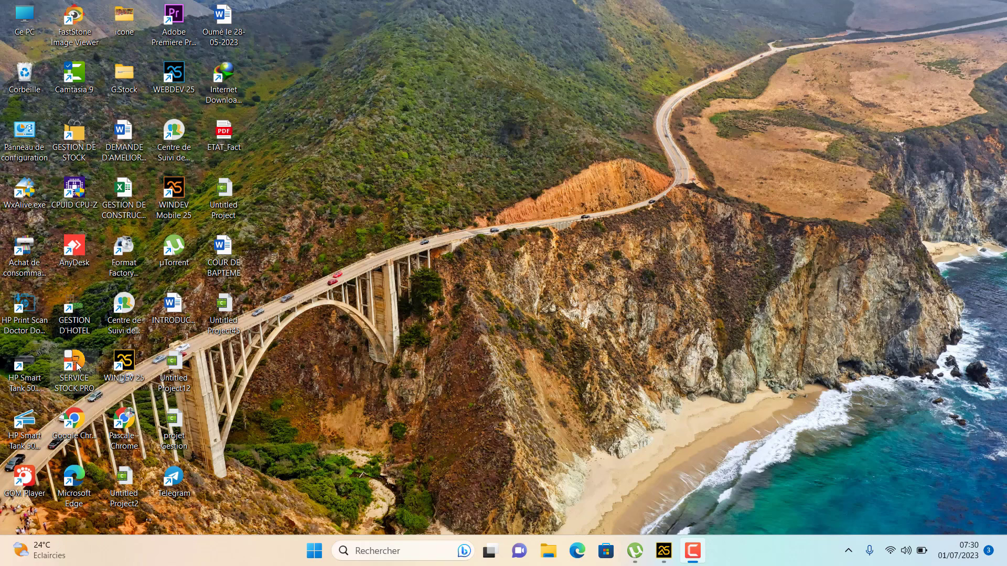
Launch Service Stock Pro, enter the suggested username and password, then go to the create-account form
double_click(78, 366)
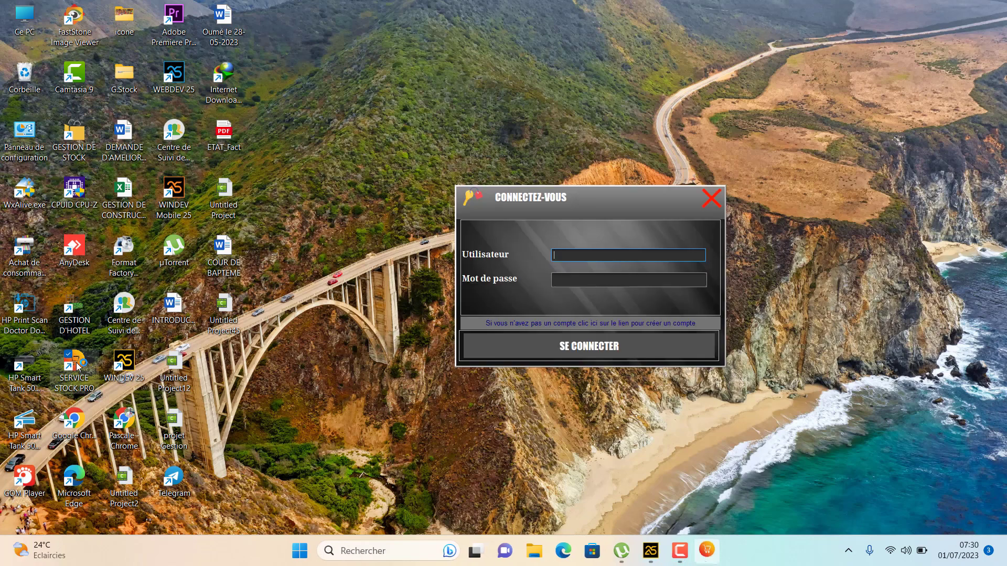
click(587, 257)
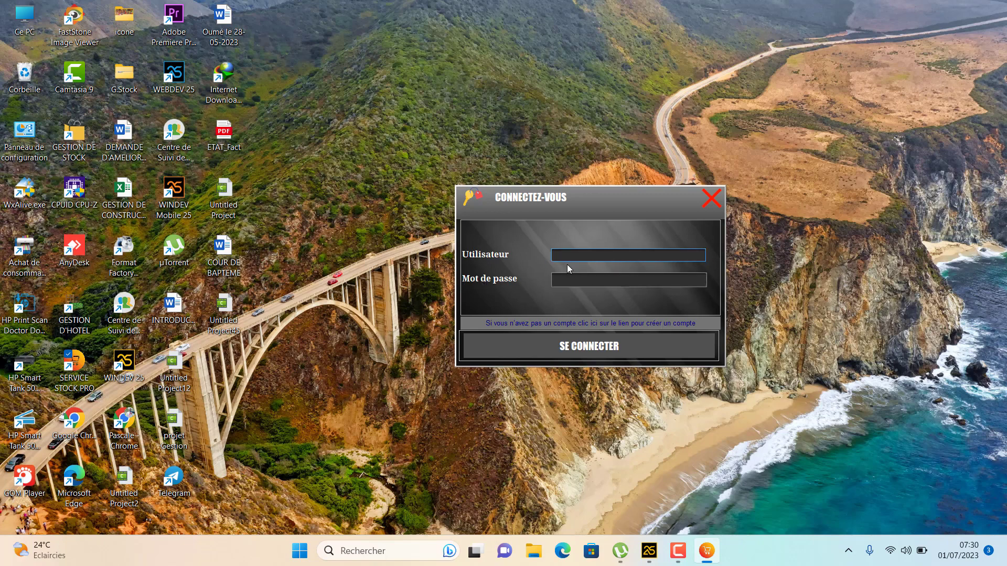
text(S)
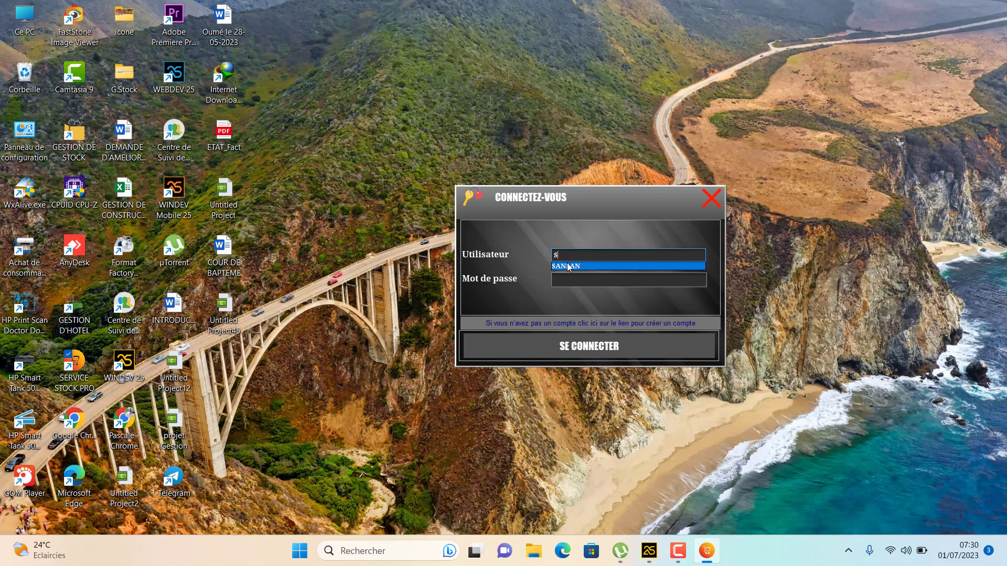
click(568, 267)
click(572, 279)
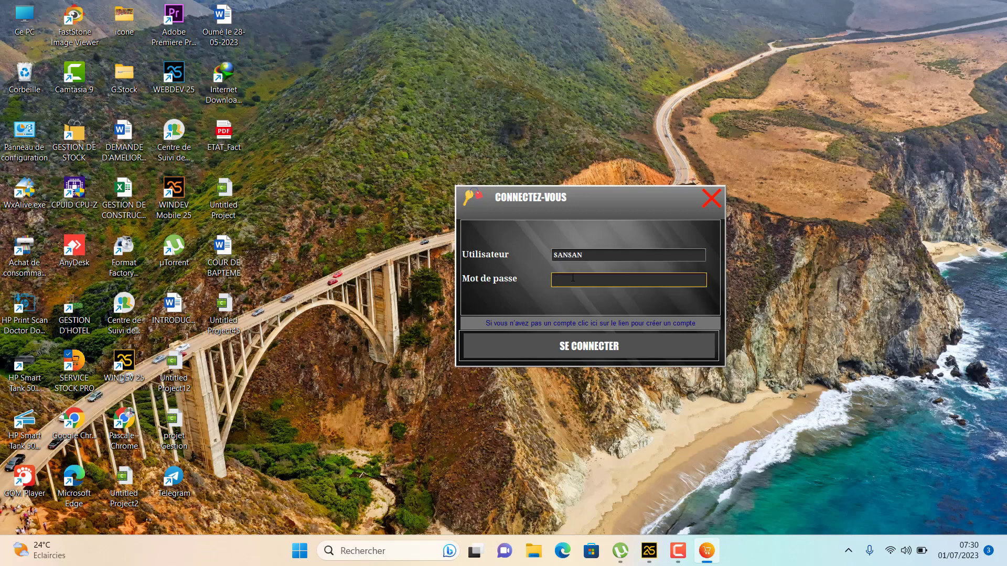
text(1)
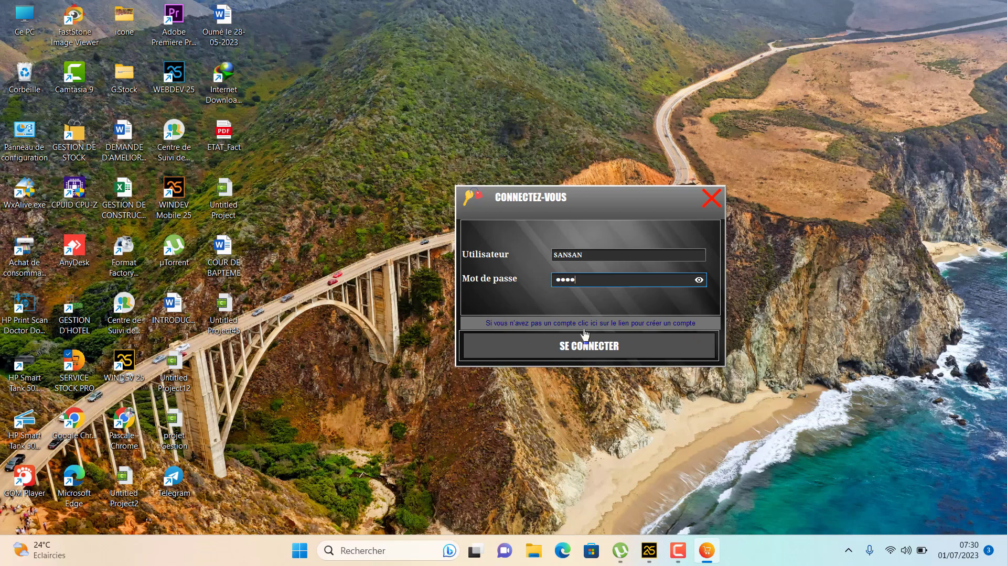
click(585, 331)
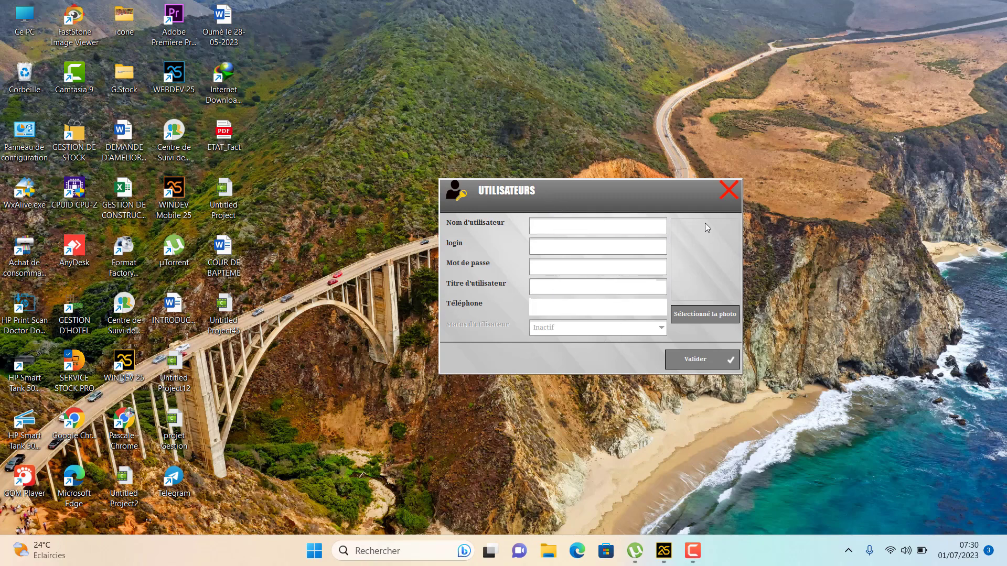
Close the UTILISATEURS form and sign in with the suggested username and its password
click(728, 192)
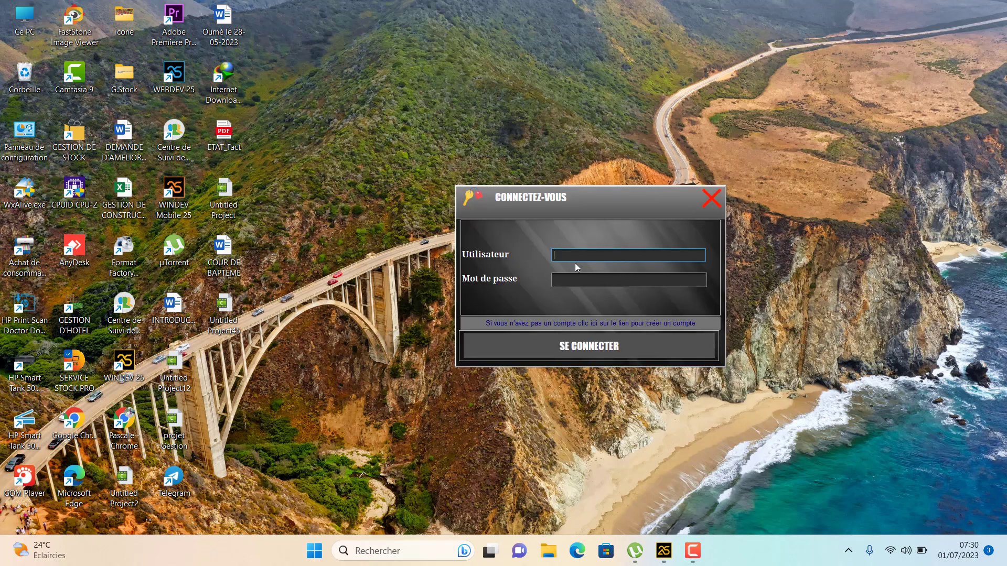
text(S)
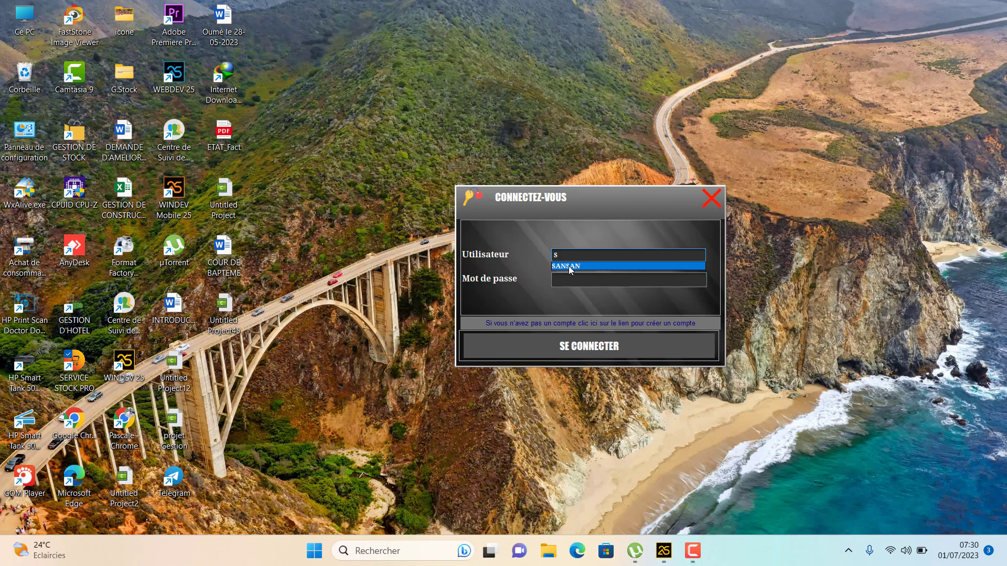
click(573, 266)
click(573, 280)
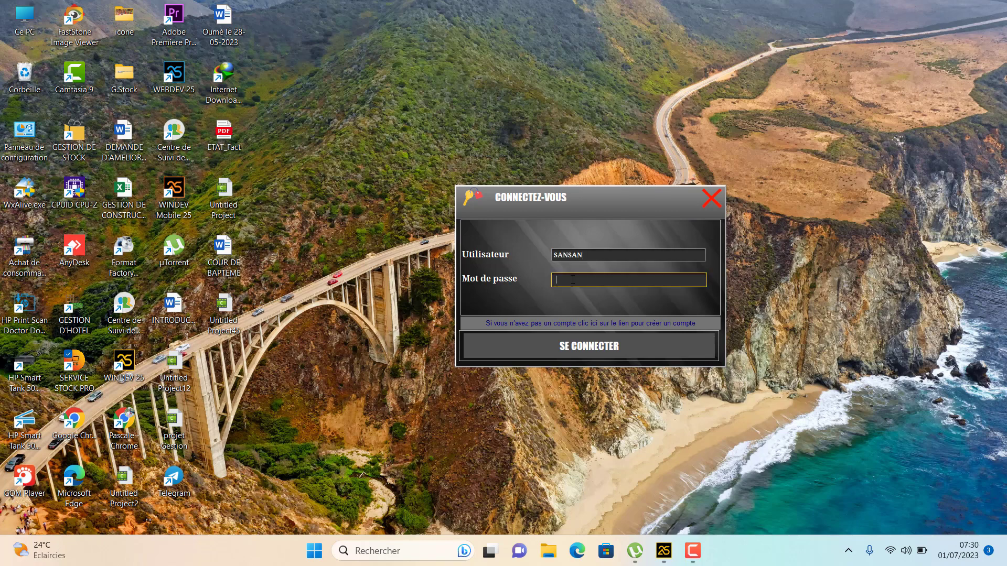
text(1)
click(580, 347)
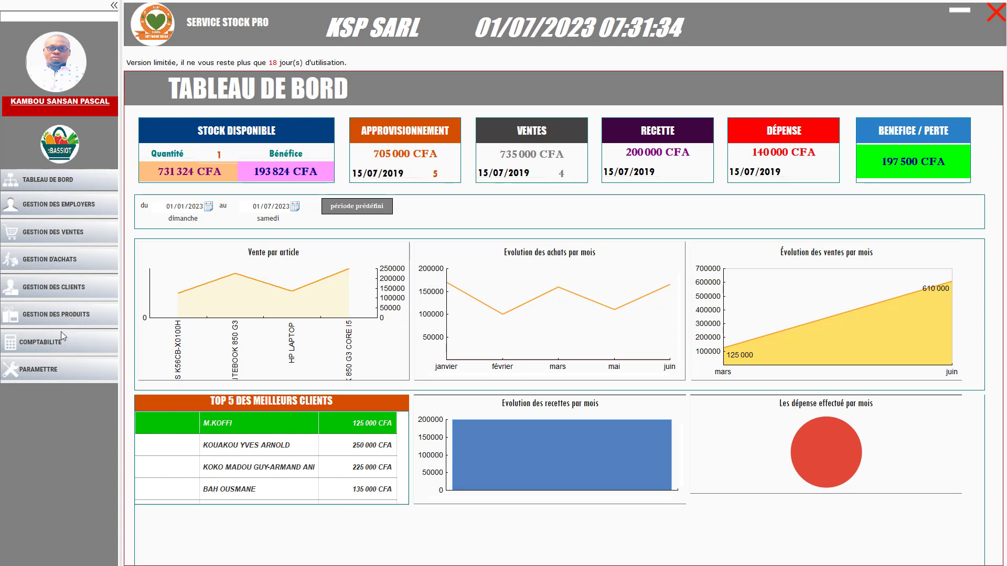
click(51, 373)
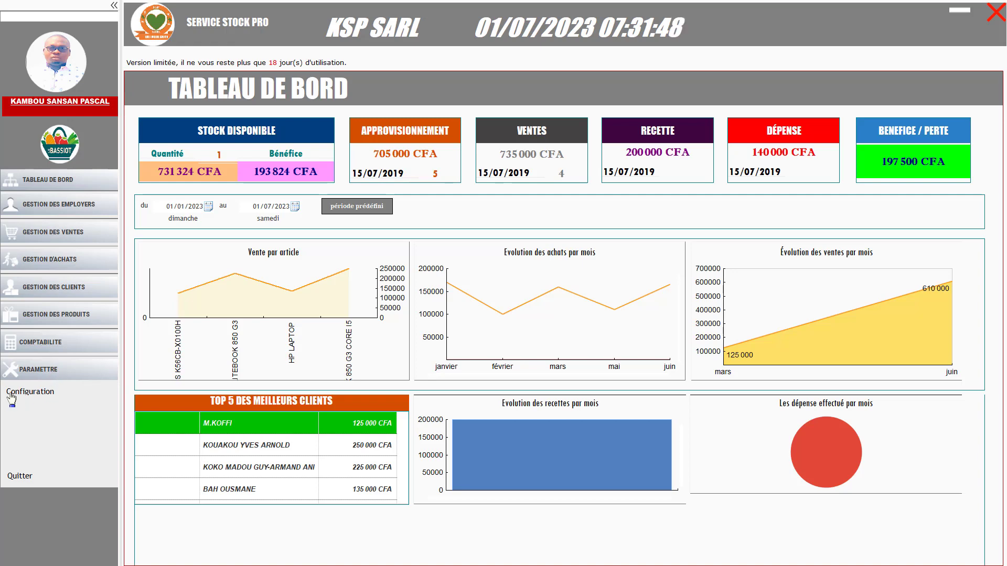
click(38, 398)
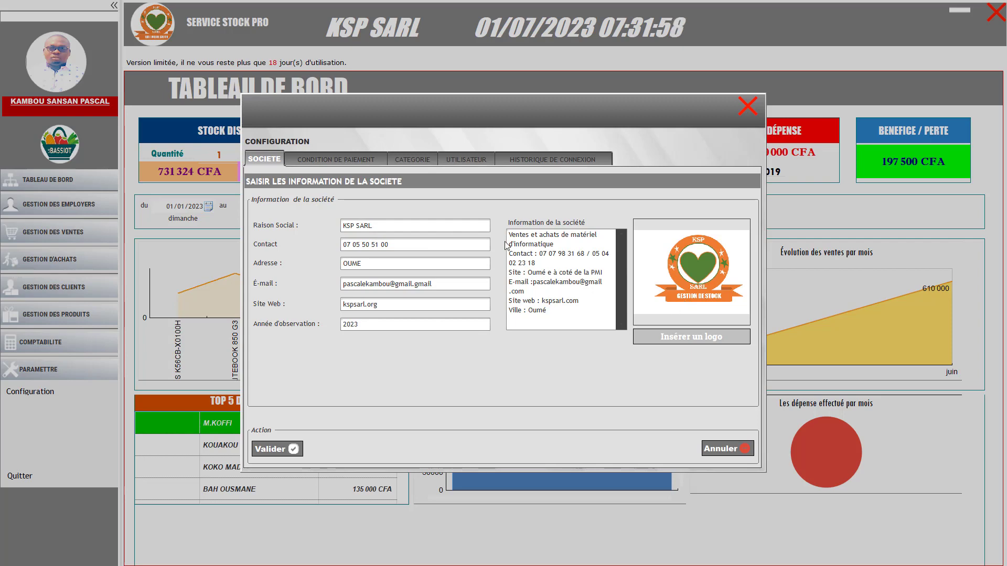
click(339, 162)
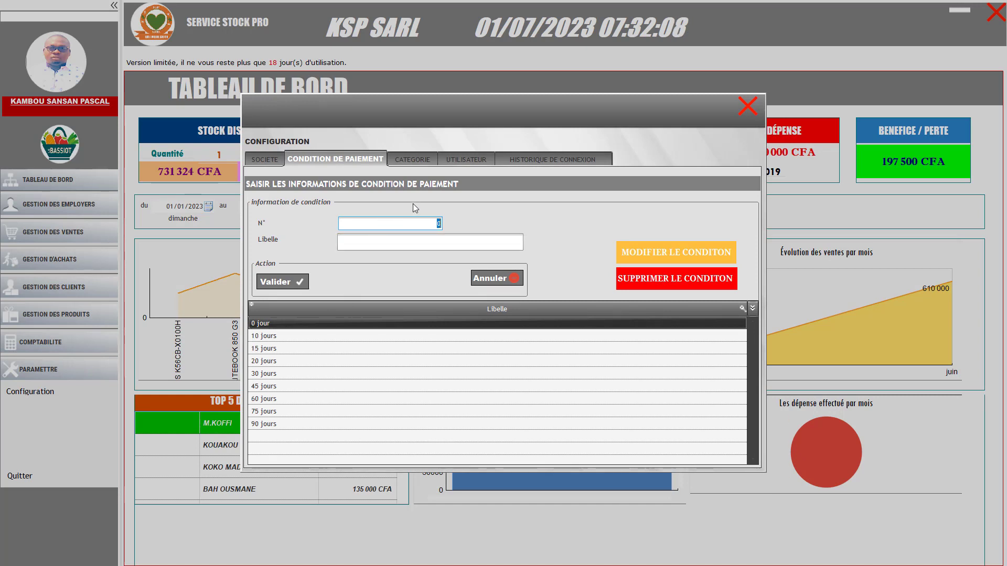
click(415, 159)
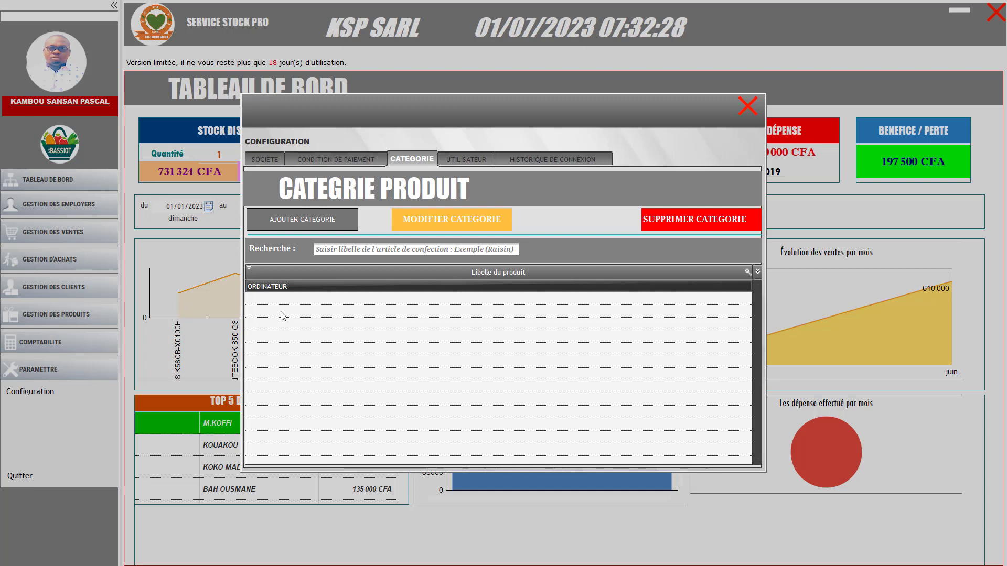
click(467, 160)
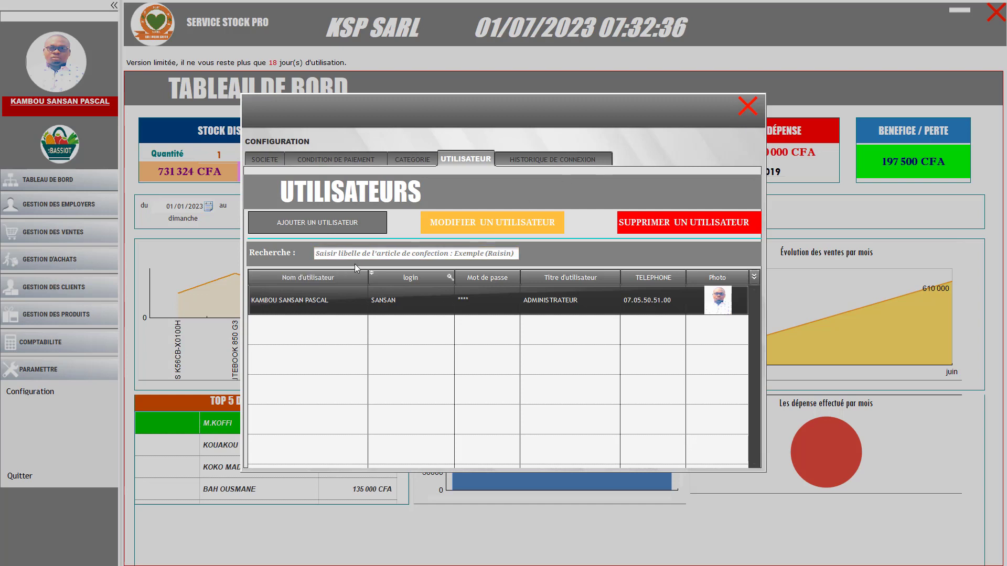
click(256, 157)
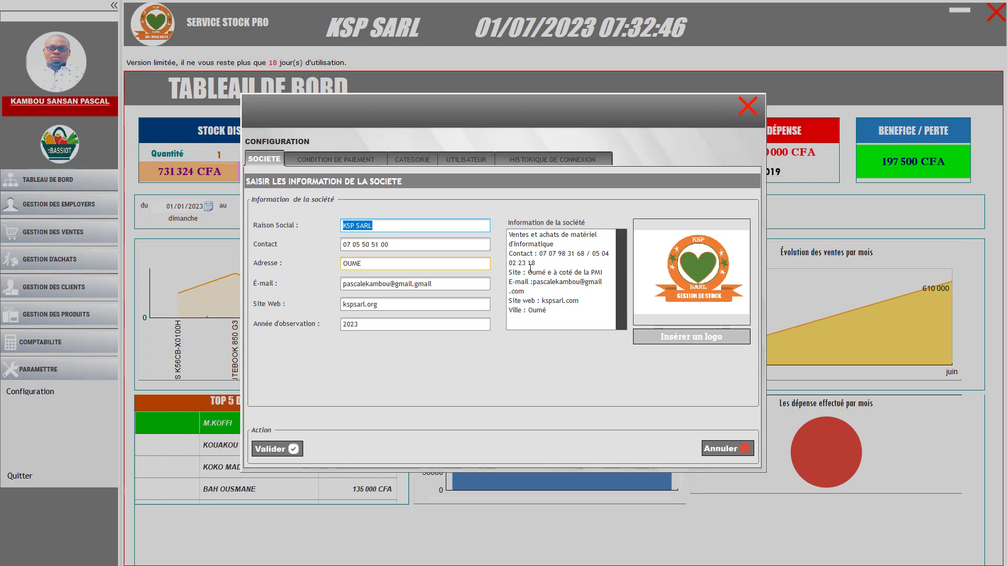
click(747, 107)
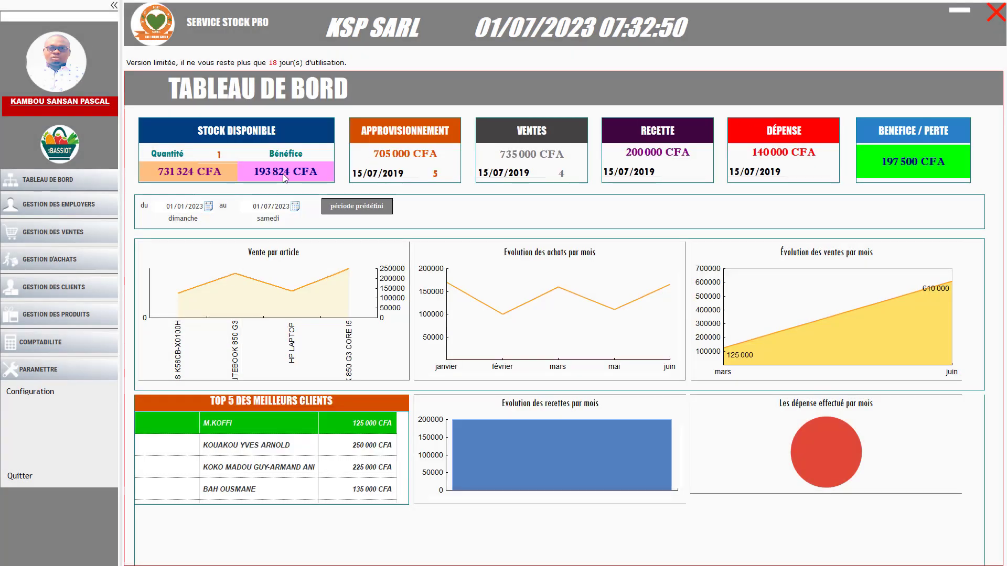
Under GESTION DES EMPLOYERS, view the empty Liste des employers, then start Créer un employer
click(64, 211)
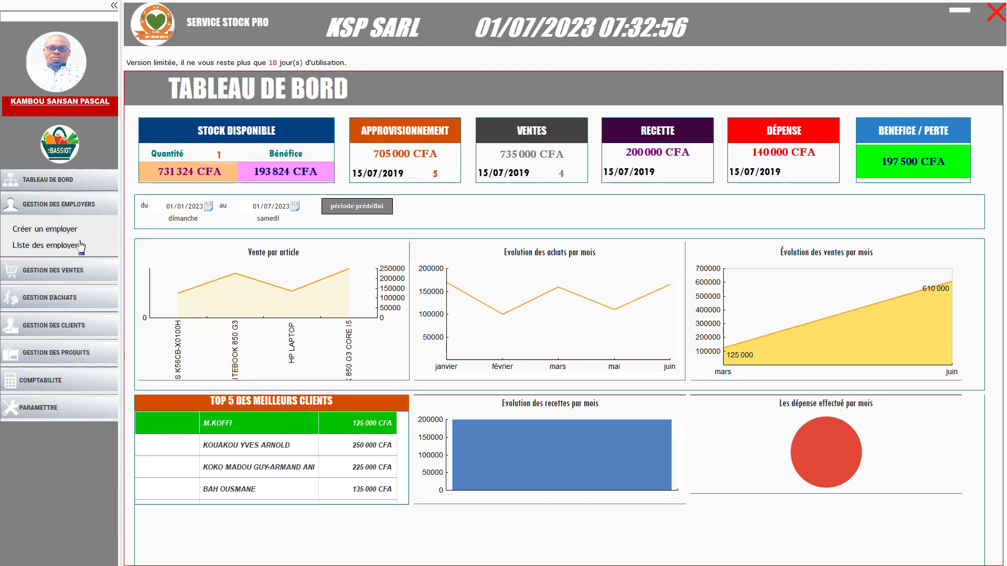
click(27, 231)
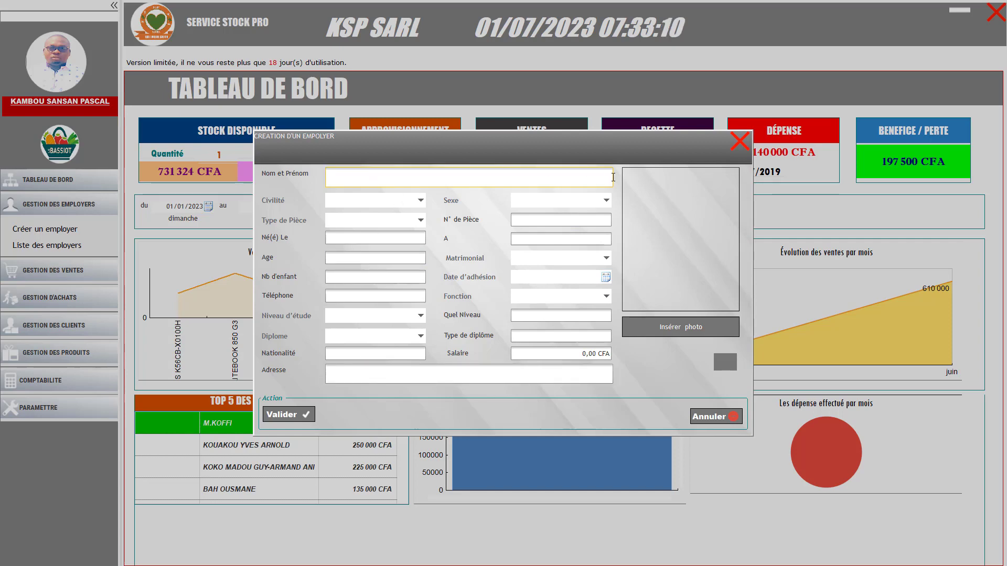
click(740, 142)
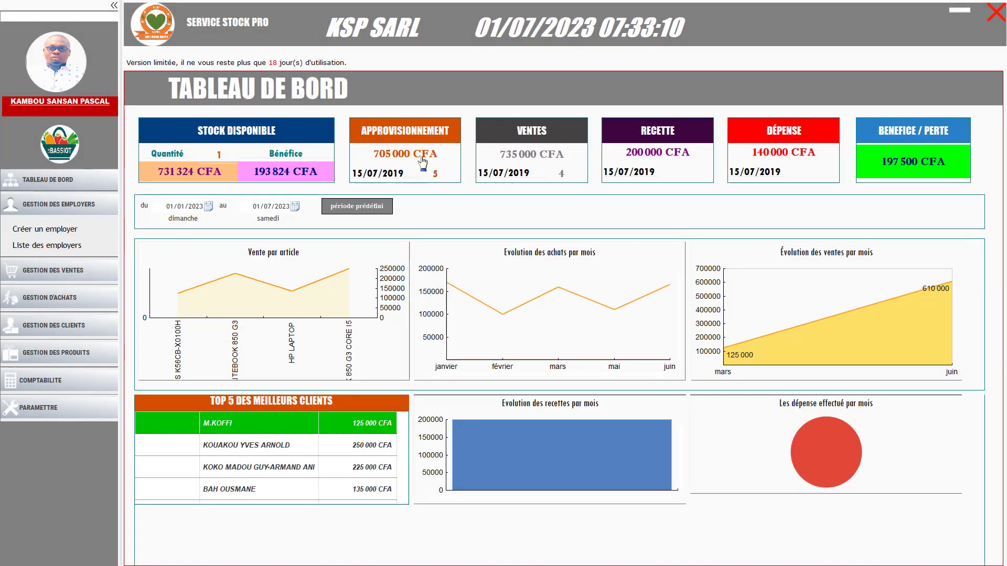
click(48, 250)
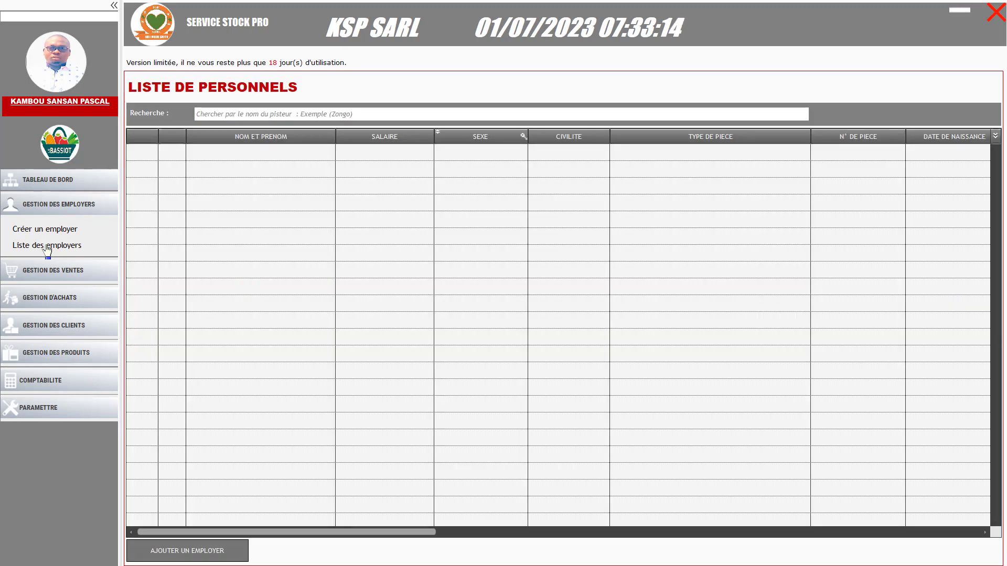
click(60, 230)
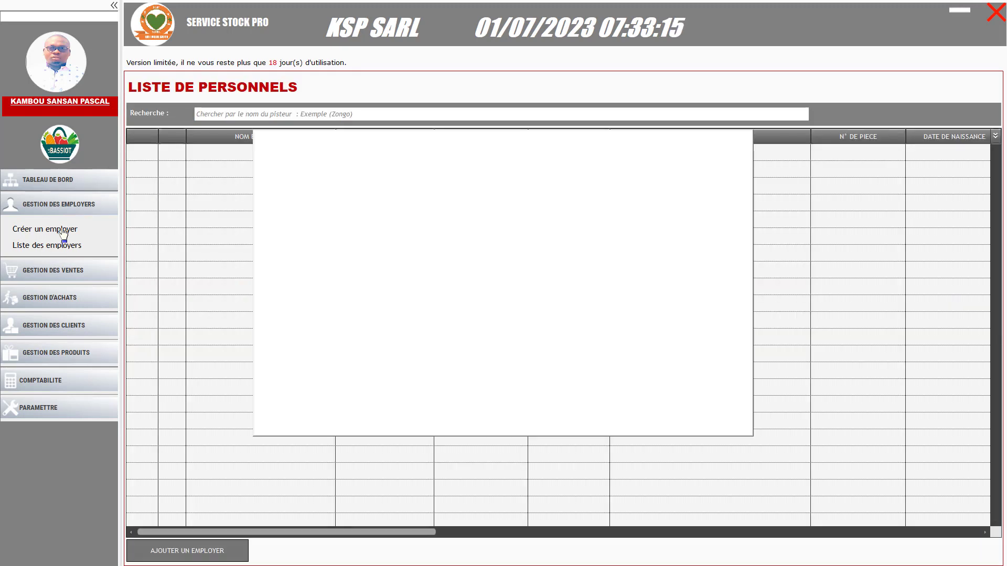
Enter the employee's surname with civility Madame, sex FEMININ, and document Carte d'identité nationale
click(356, 180)
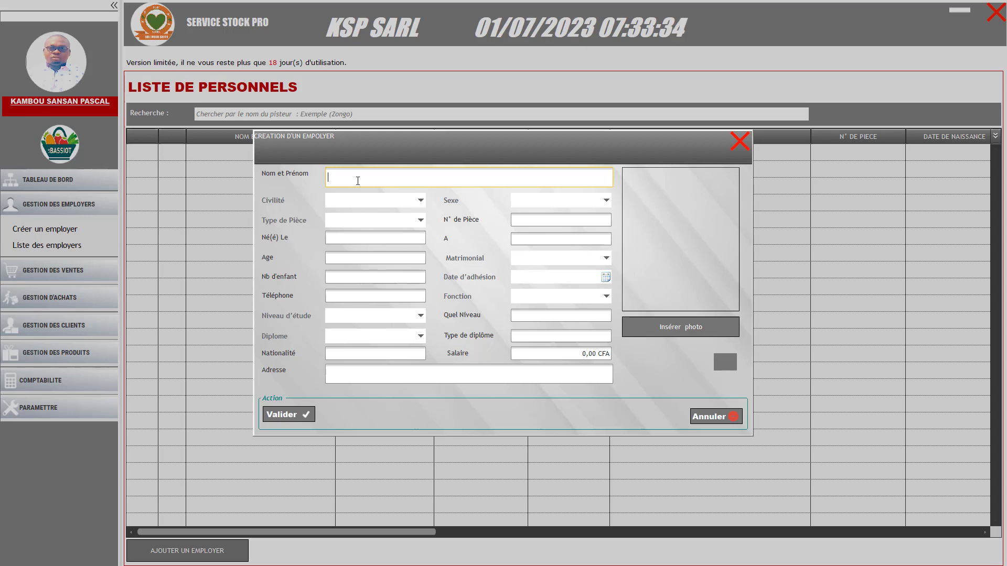
text(TAYLOR)
click(396, 200)
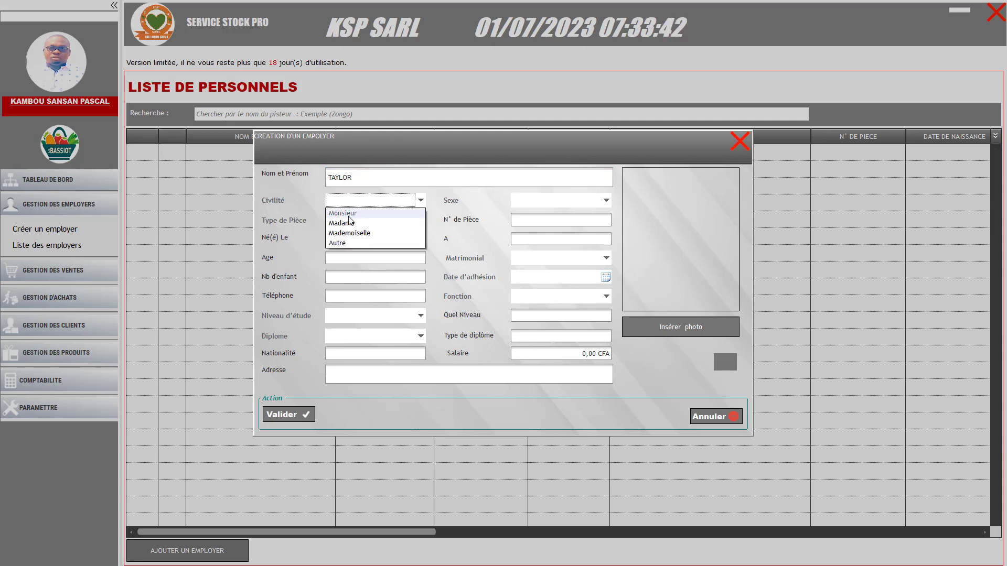
click(346, 223)
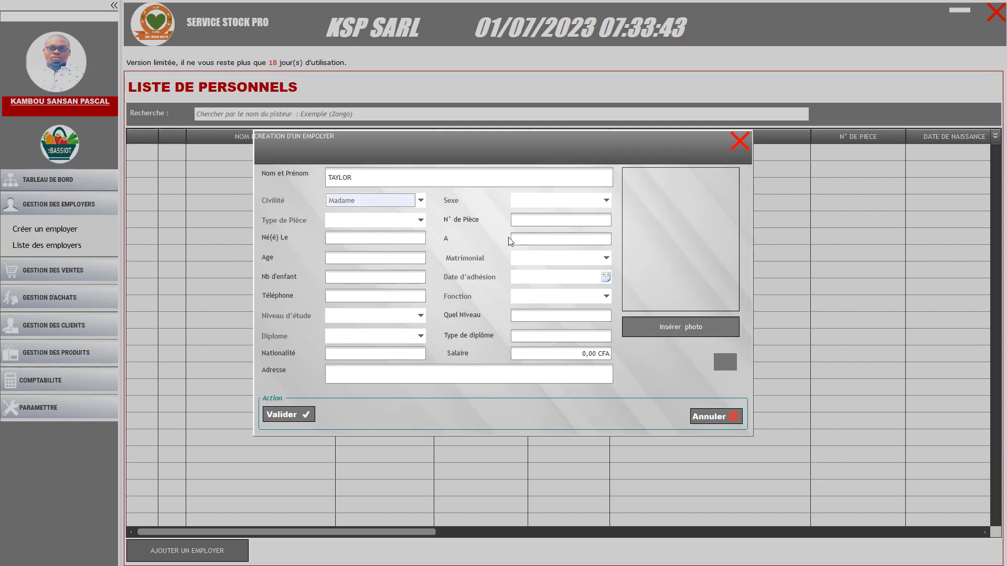
click(530, 201)
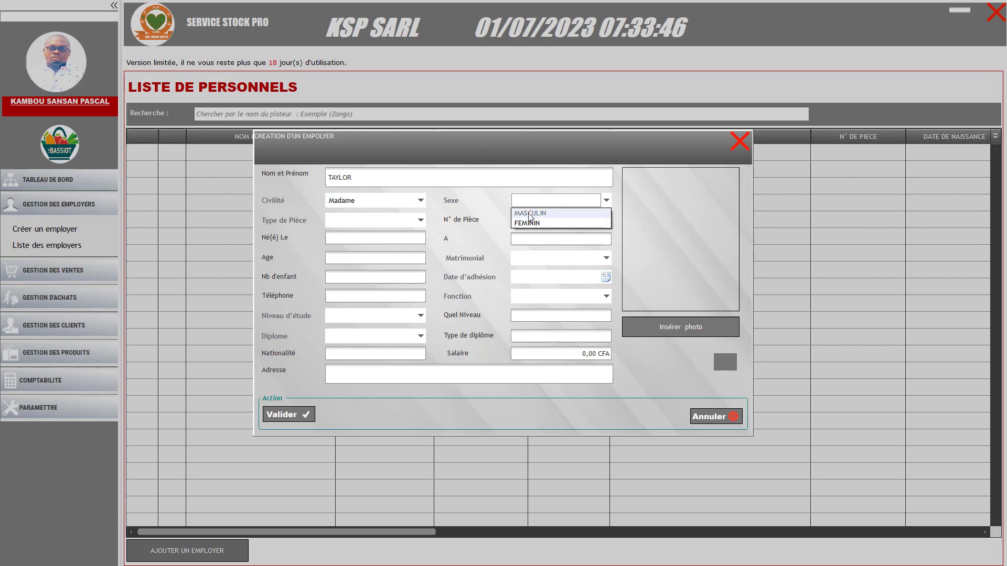
click(528, 222)
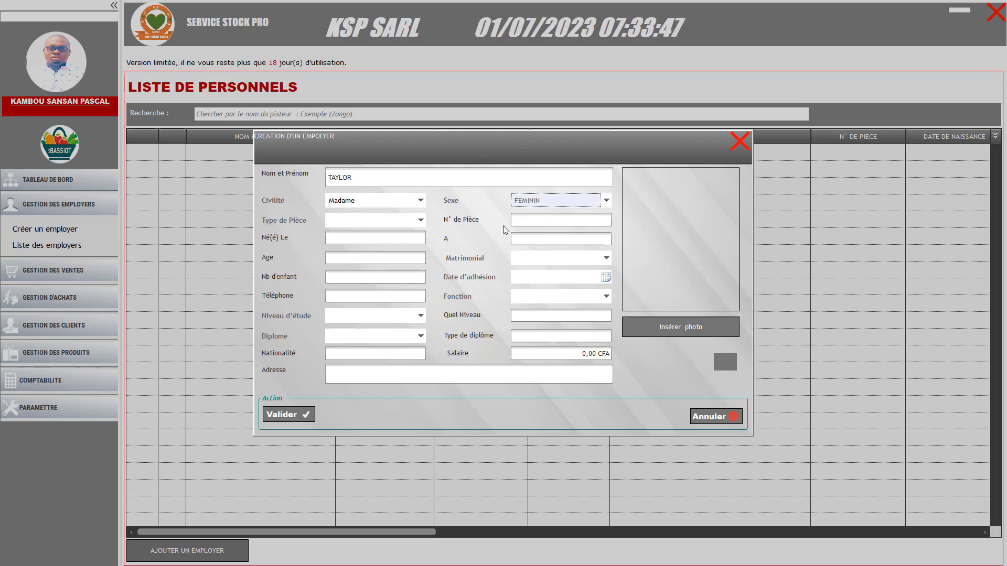
click(421, 222)
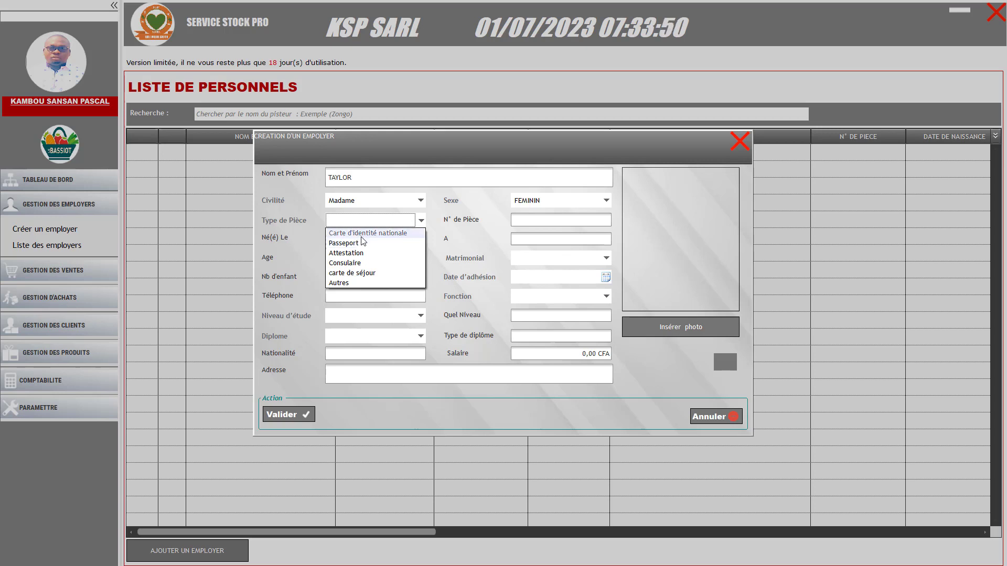
click(363, 234)
click(516, 220)
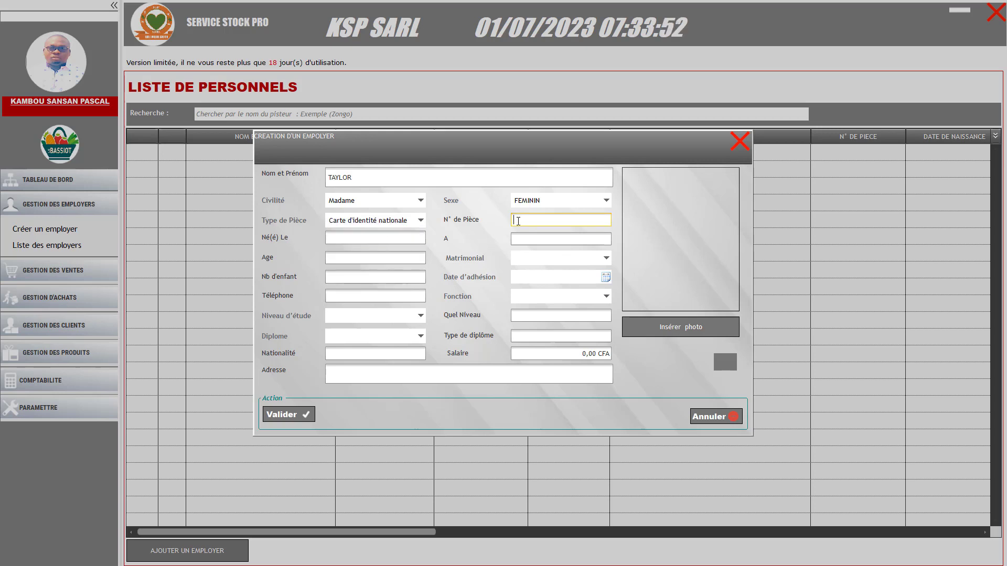
click(409, 239)
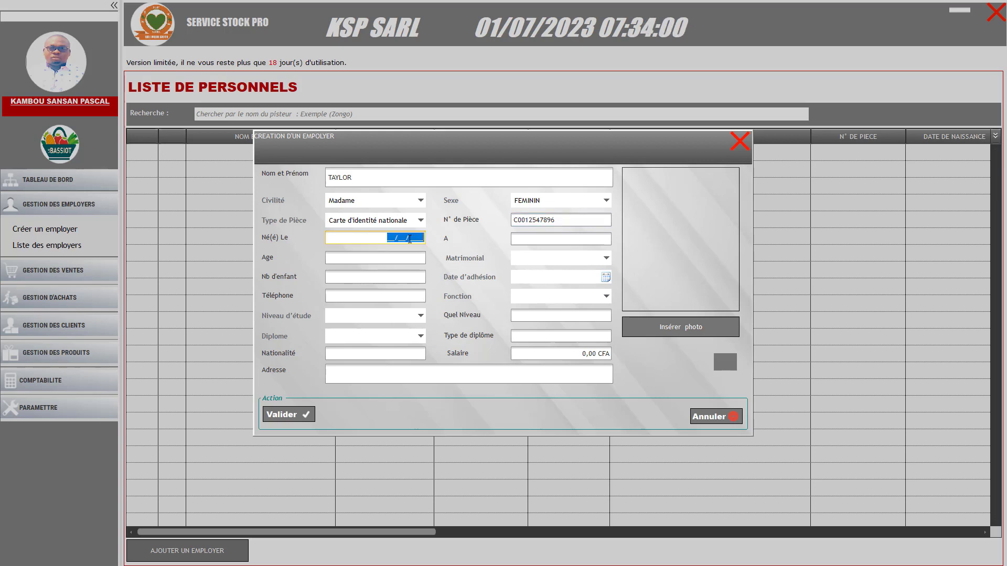
click(390, 241)
text(01/02/19)
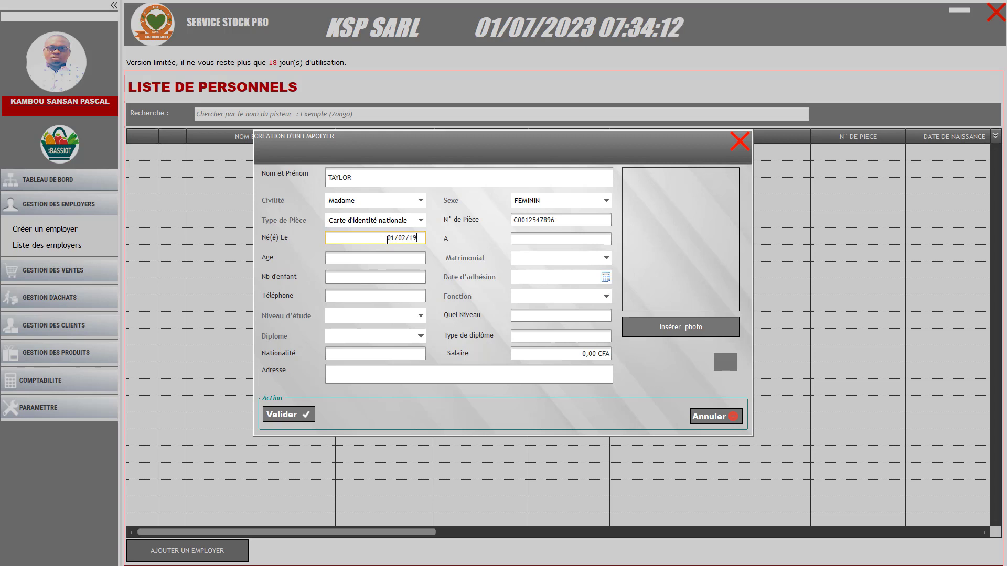
text(99)
Set birthplace ABIDJAN, age 26, marital status CELIBATAIRE and 3 children
click(531, 239)
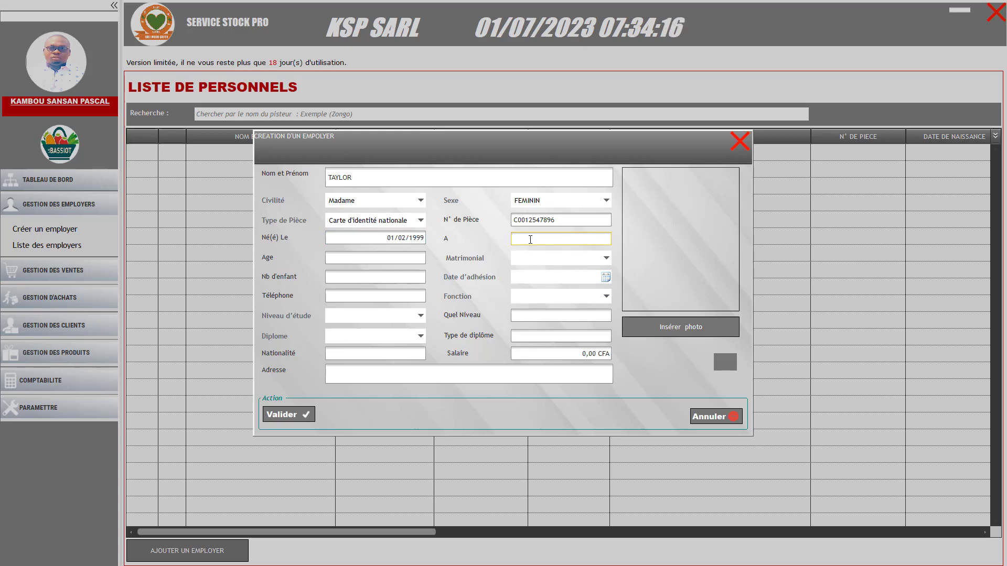
text(ABIDJAN)
click(392, 261)
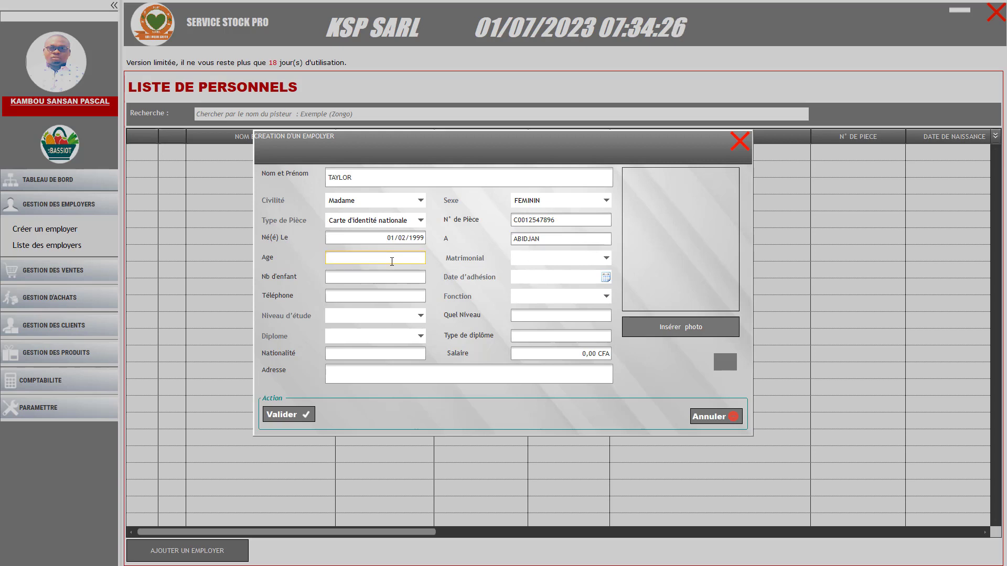
text(36)
double_click(338, 258)
text(26)
click(541, 261)
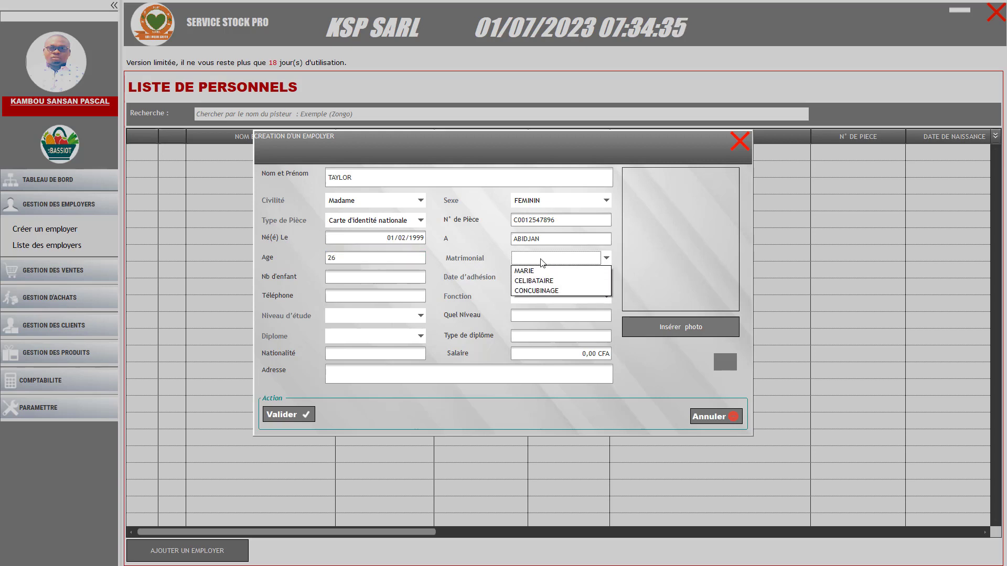
click(527, 282)
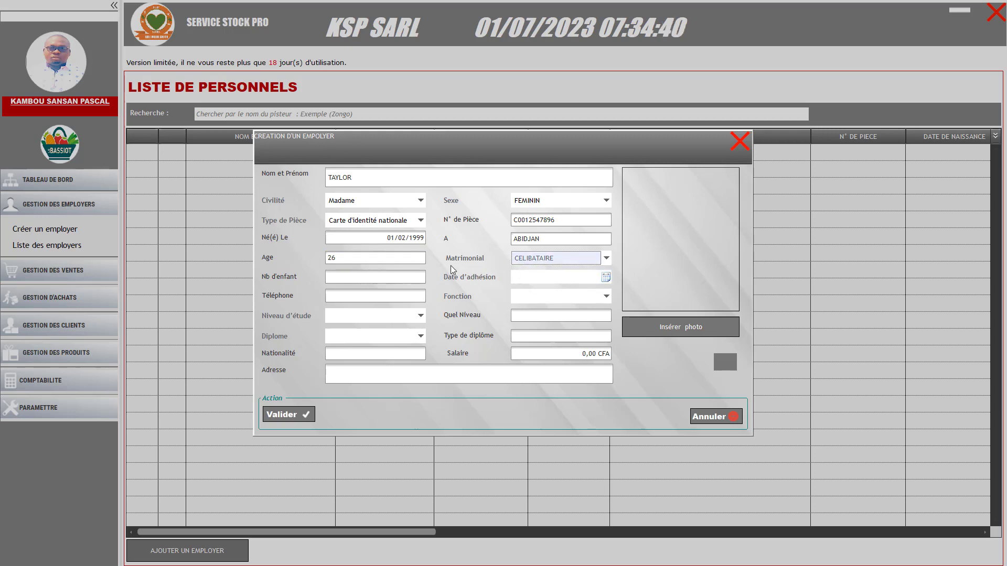
click(358, 278)
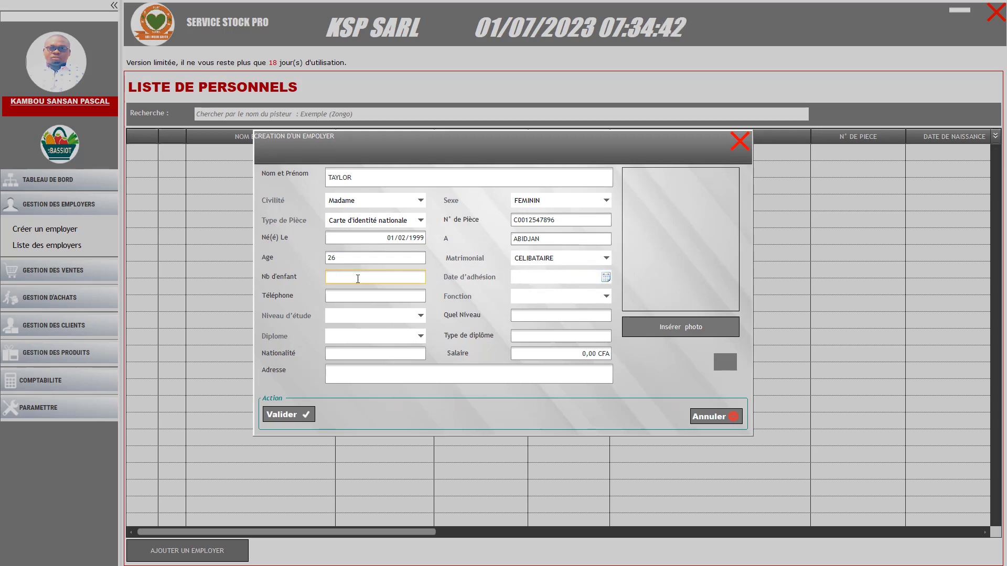
text(3)
Set the joining date to 20/12/2022 and enter the employee's phone number
click(605, 278)
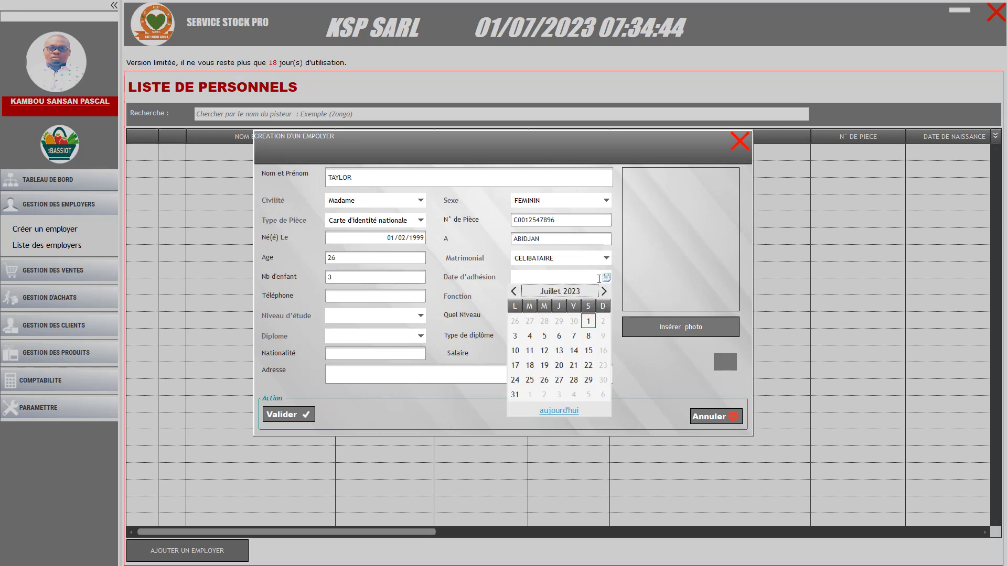
click(513, 292)
click(513, 292)
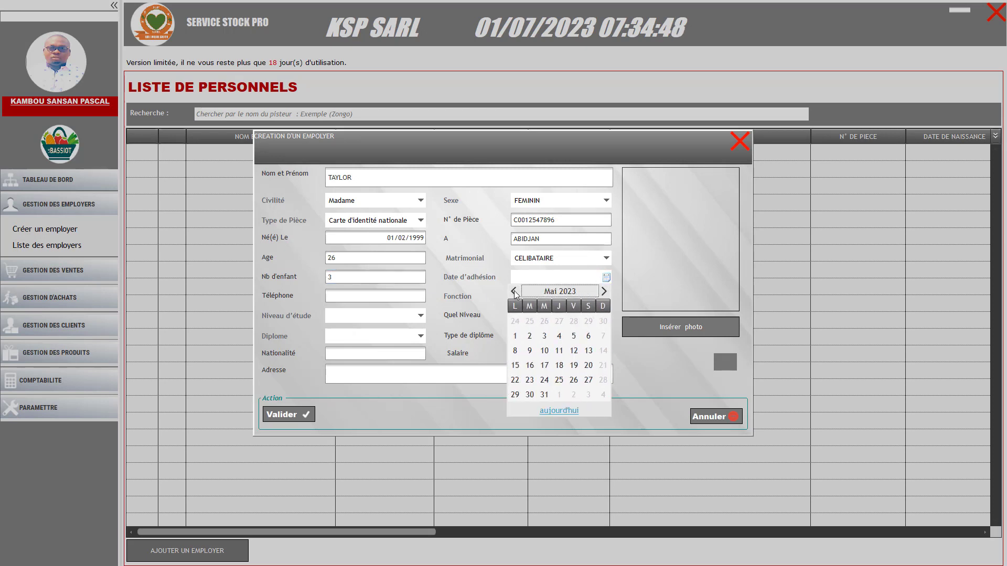
click(513, 292)
click(513, 292)
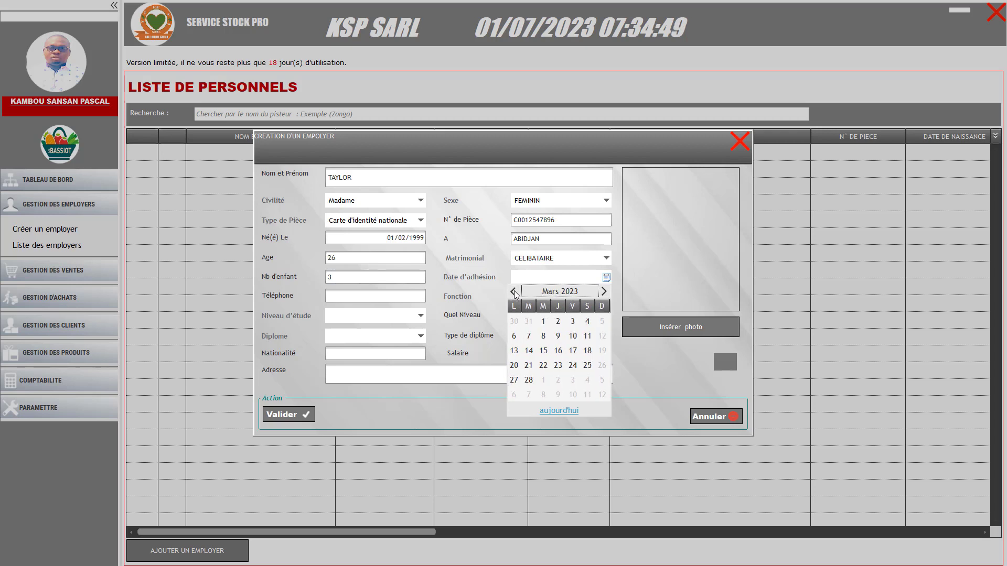
click(514, 291)
click(513, 292)
click(513, 291)
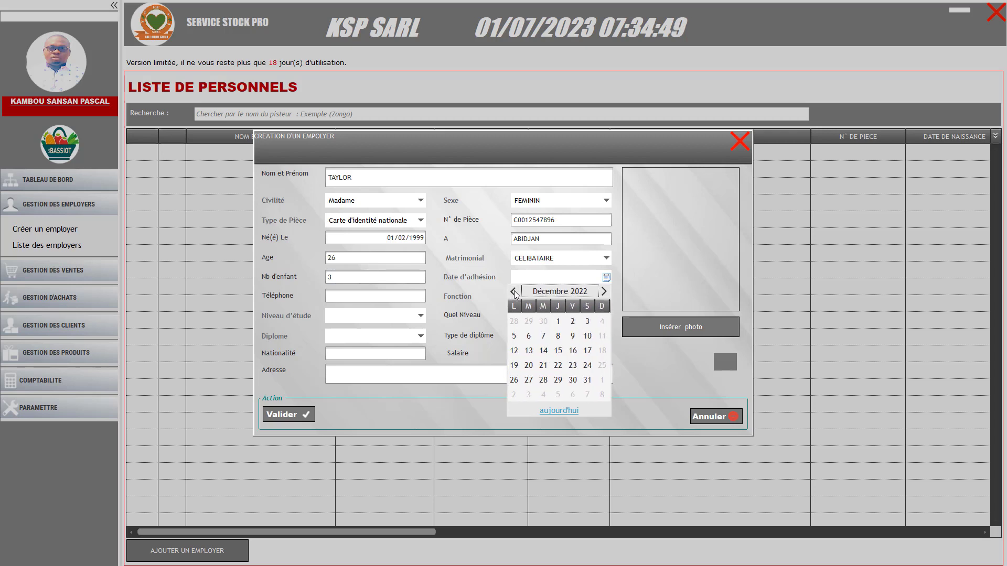
click(530, 366)
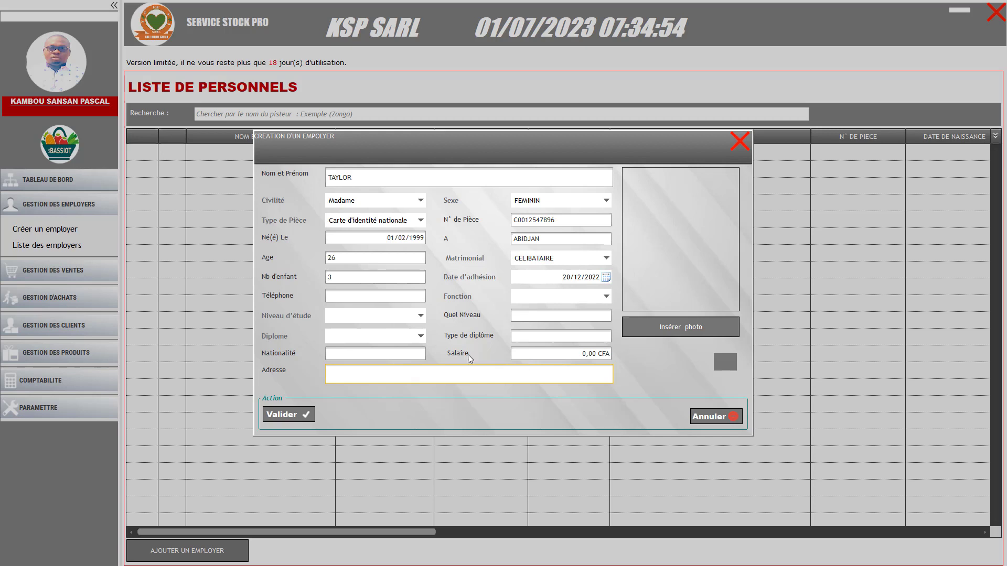
click(366, 295)
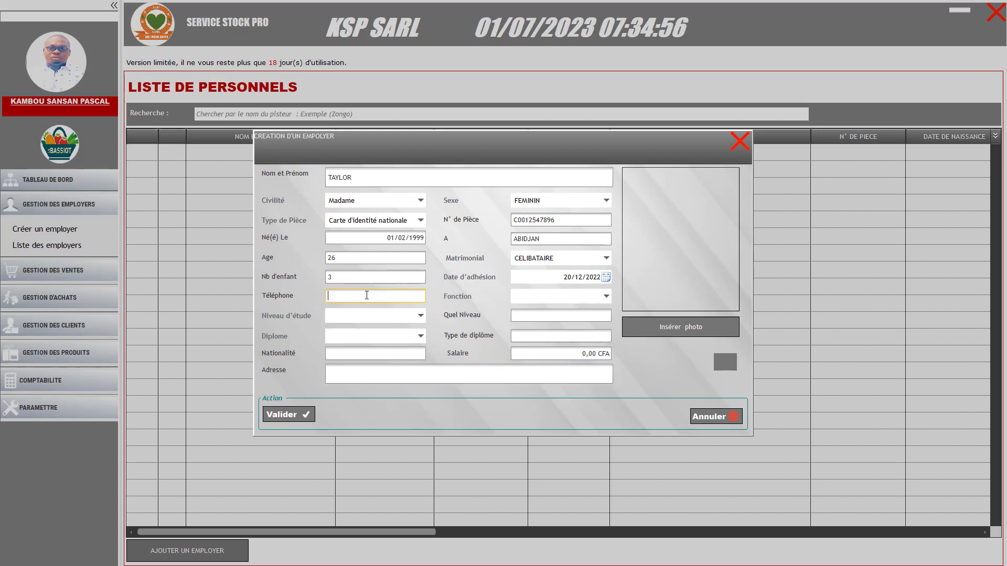
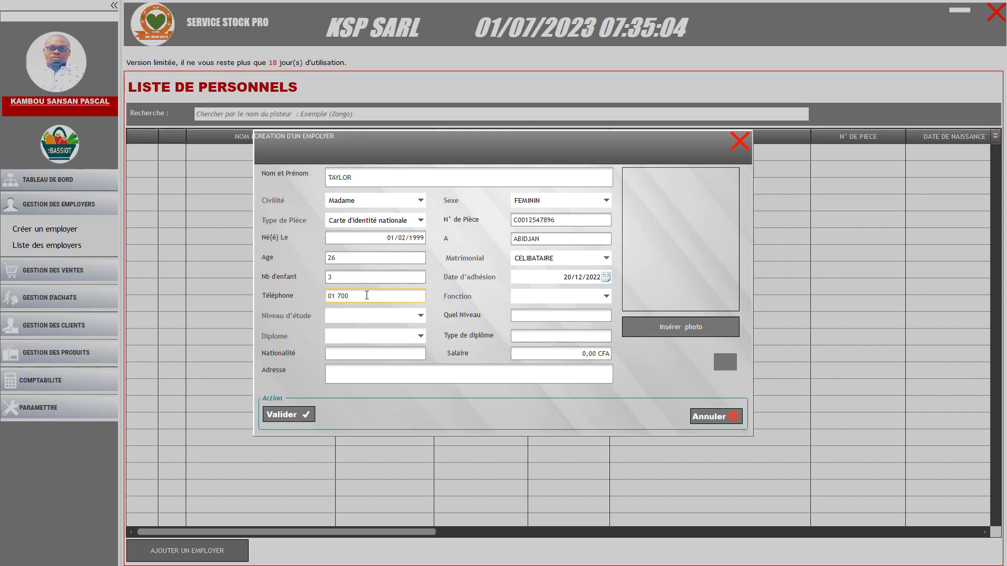
Set function COMMERCIAL, schooling OUI with level 3EME, and diploma NON
click(533, 301)
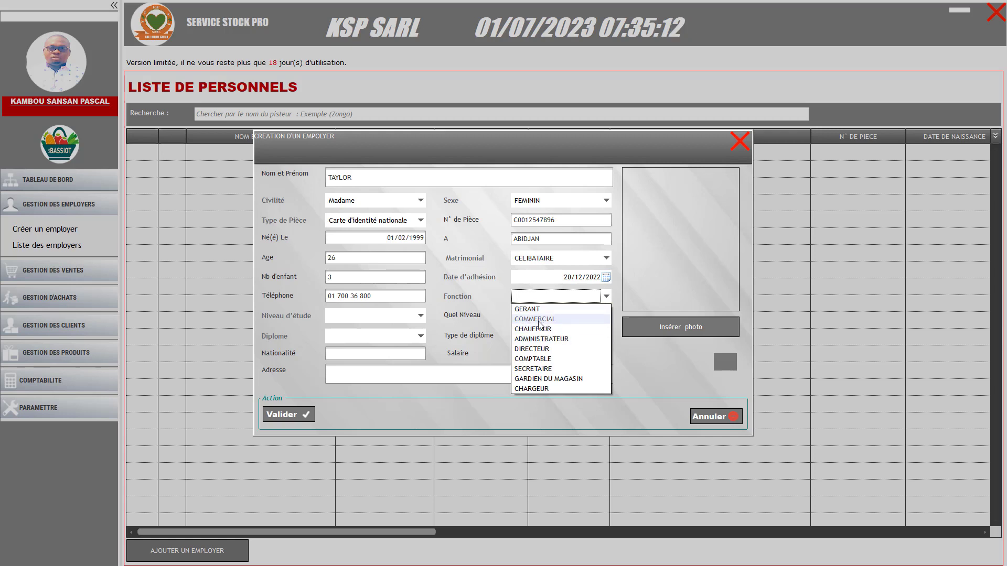
click(539, 321)
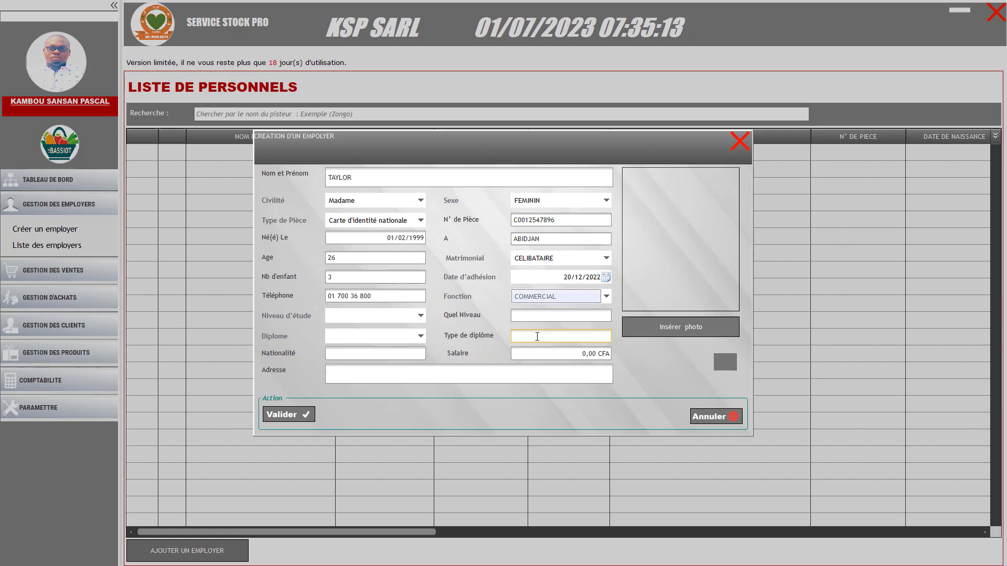
click(422, 318)
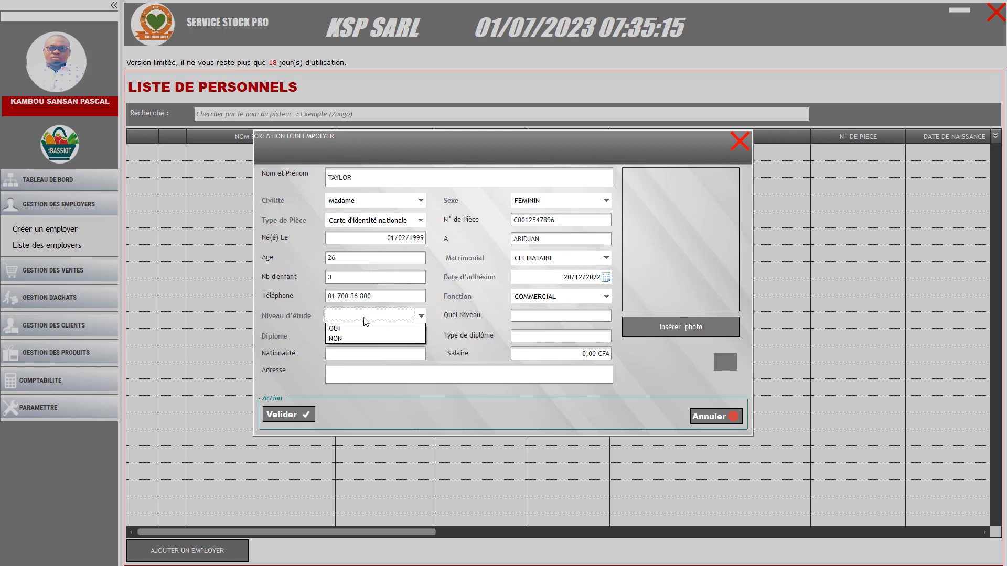
click(338, 330)
click(538, 316)
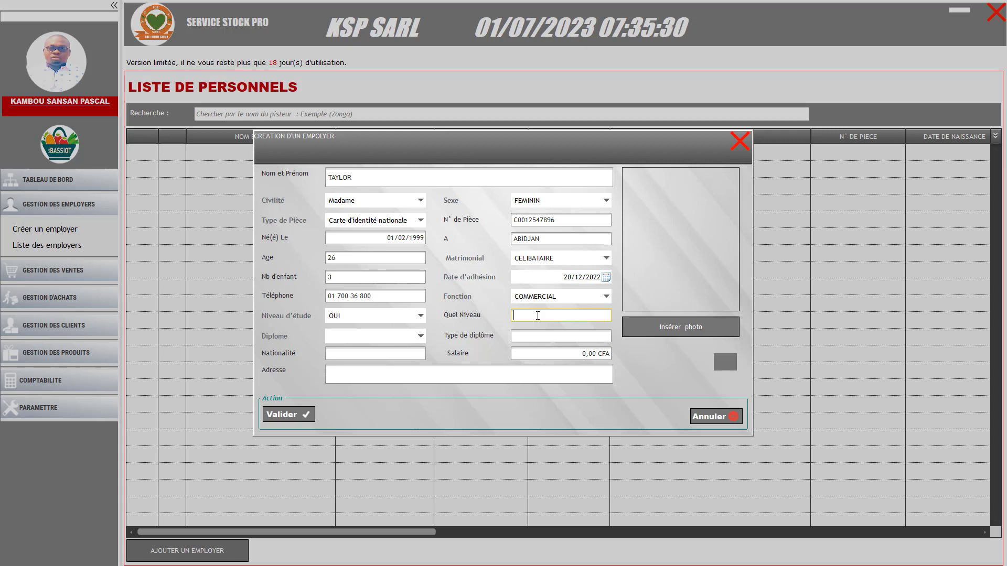
text(3EME)
click(418, 337)
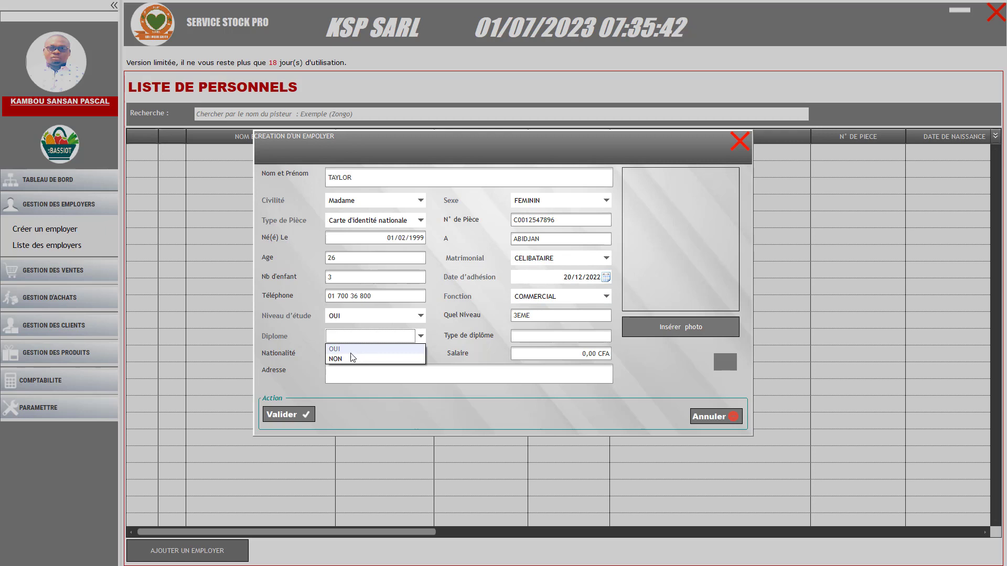
click(345, 359)
click(523, 336)
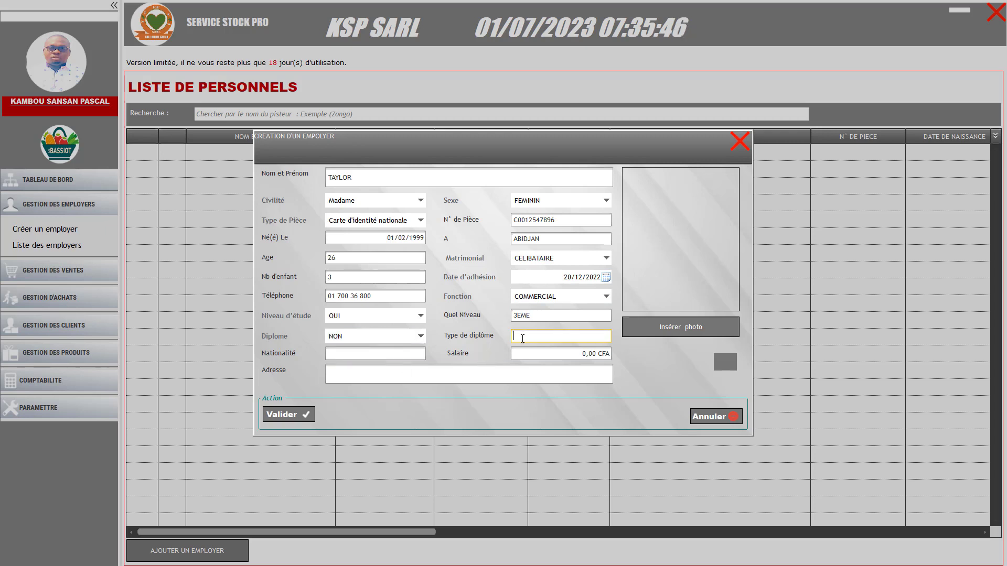
Fill diploma type NON, nationality IV and salary 250000
text(NON)
click(392, 353)
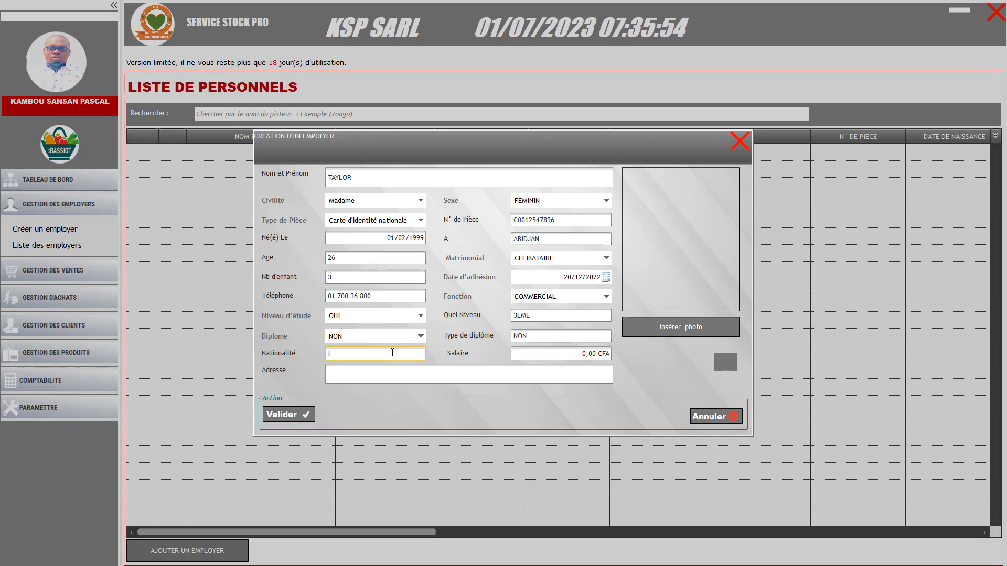
text(V)
click(560, 355)
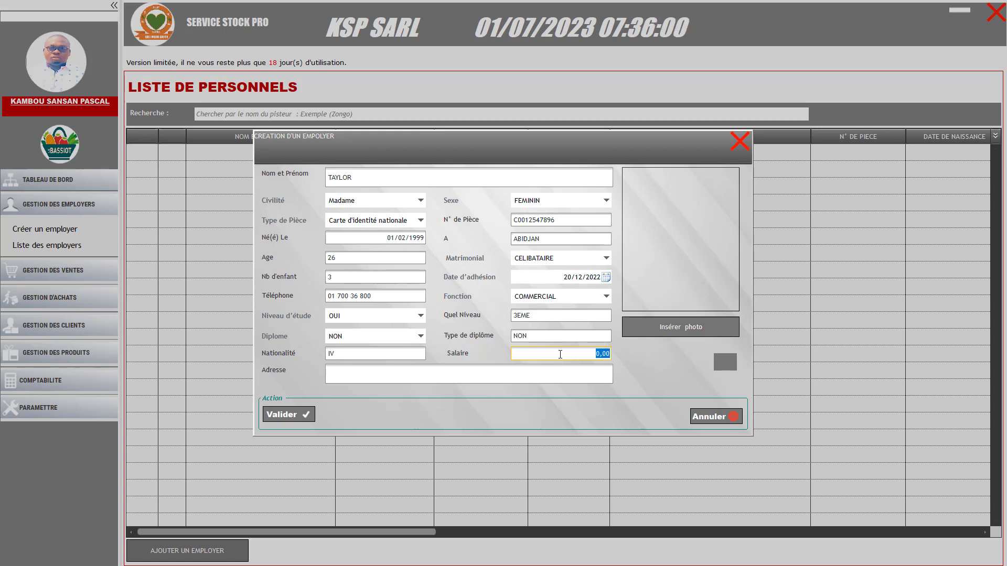
text(250000)
Change the study level to 1er An, set diploma OUI of type BAC, and enter the address
click(534, 316)
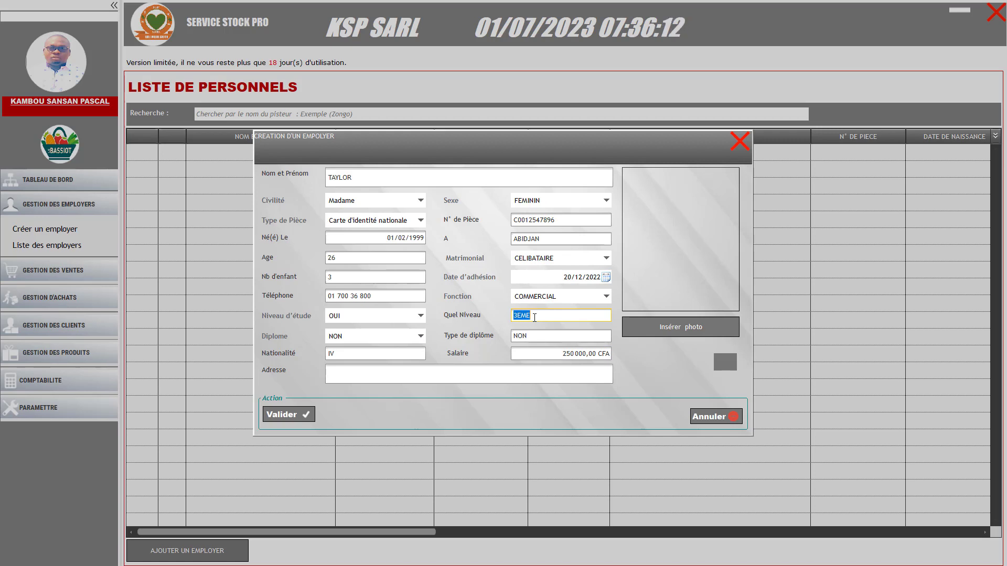
text(1)
text(er Anne)
click(350, 337)
click(399, 353)
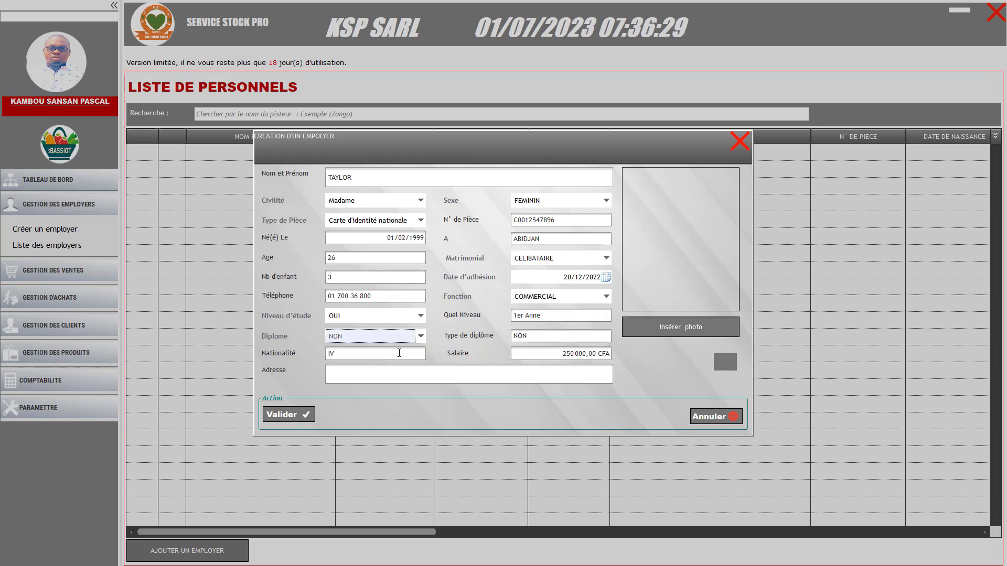
double_click(530, 337)
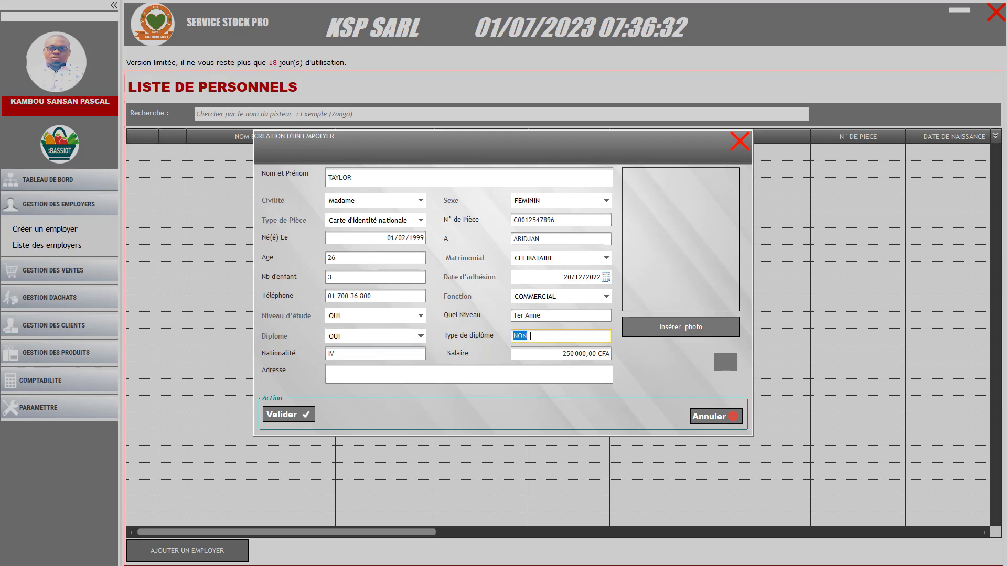
text(b)
key(BackSpace)
text(BAC)
click(368, 376)
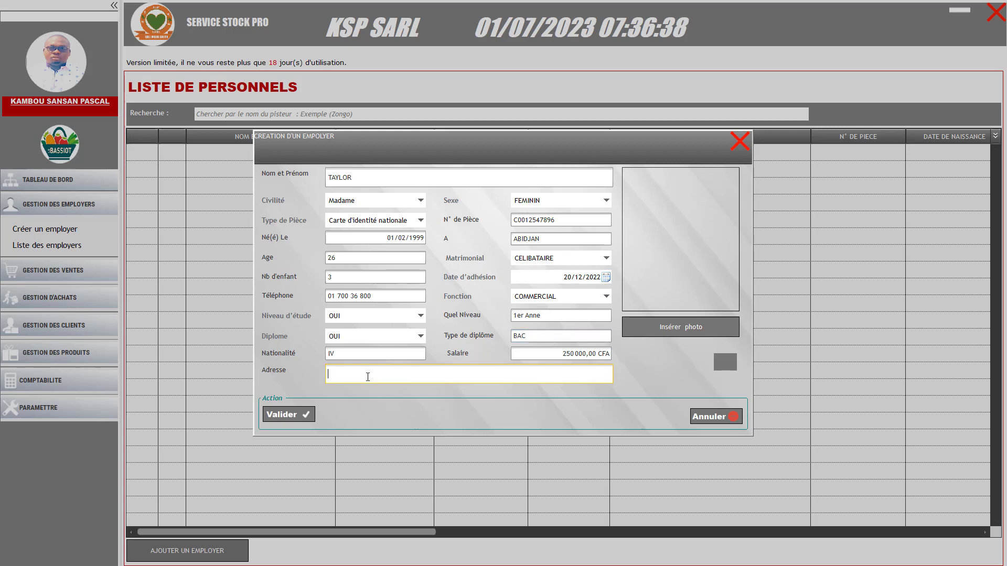
text(DGETER)
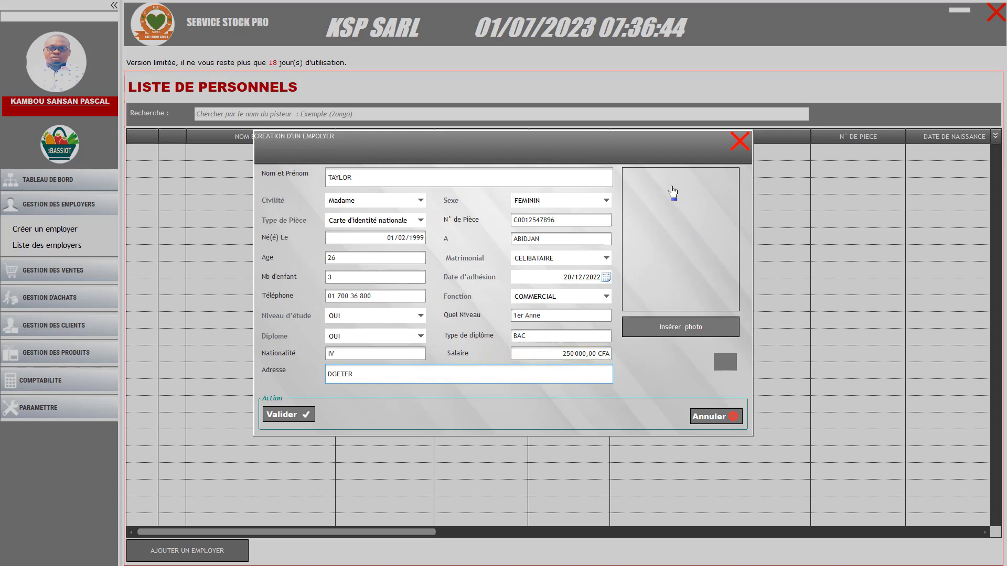
Use image 0 from Bureau > G.Stock > PhotoUser as the employee's photo
click(679, 332)
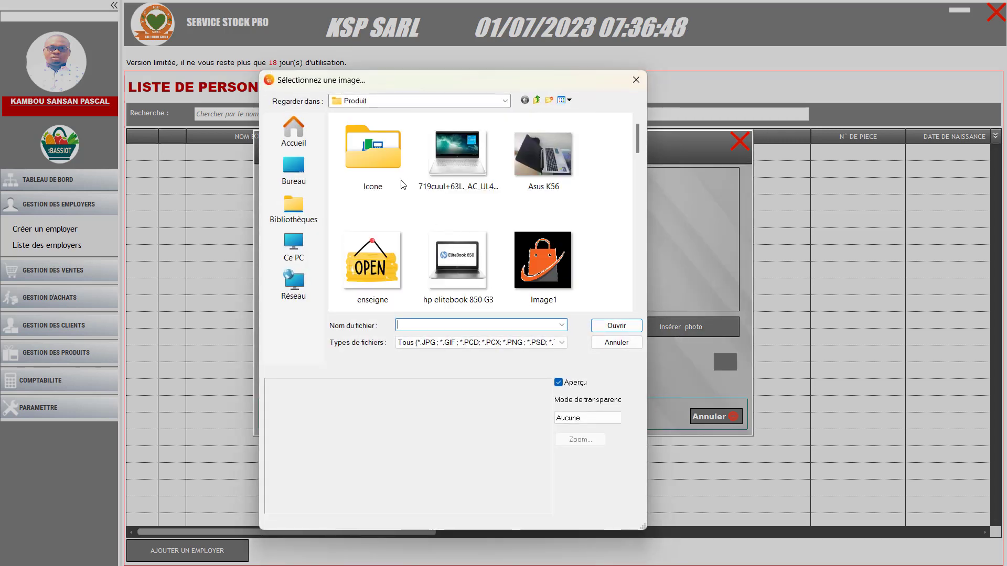
click(302, 166)
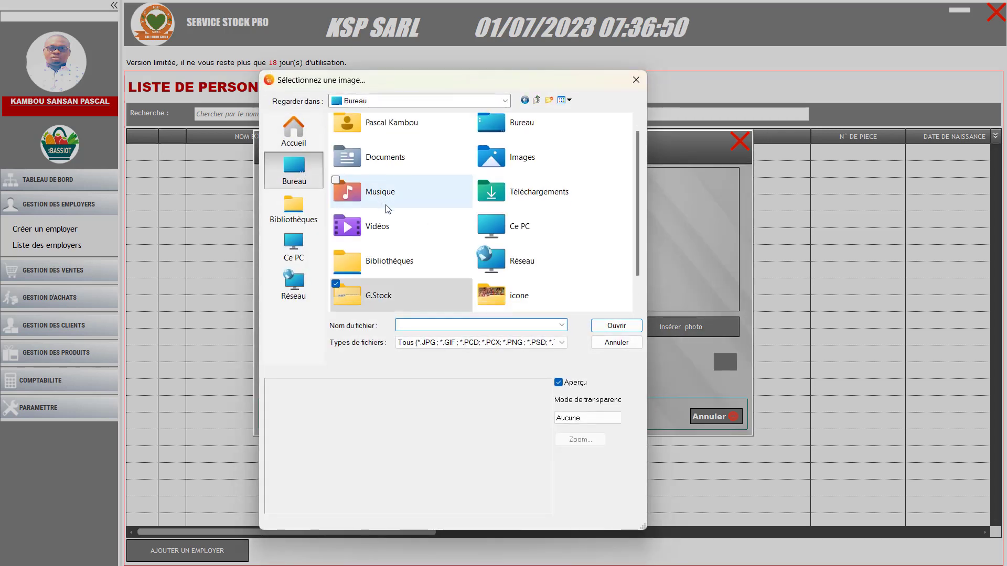
double_click(380, 297)
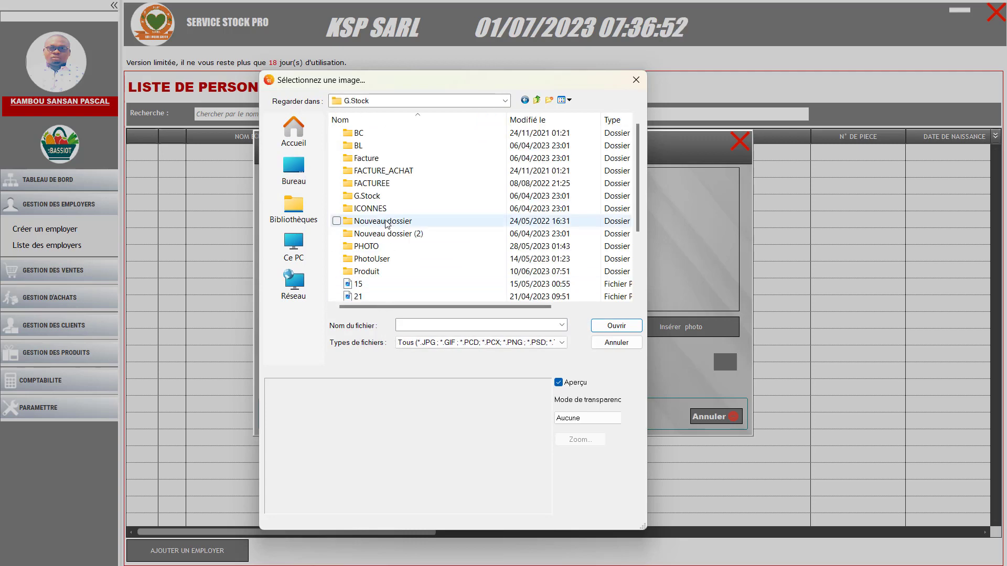
double_click(365, 259)
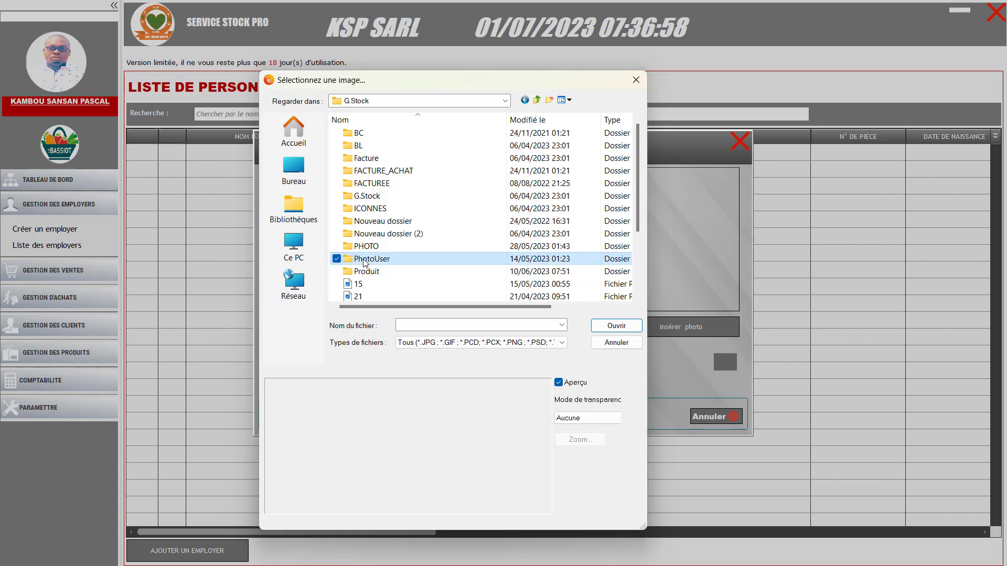
double_click(543, 169)
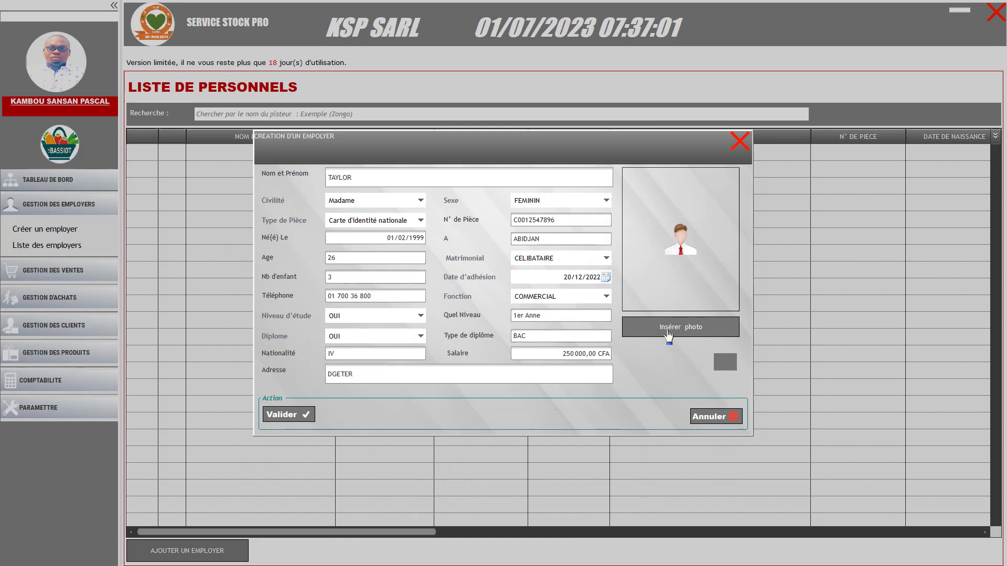
click(668, 333)
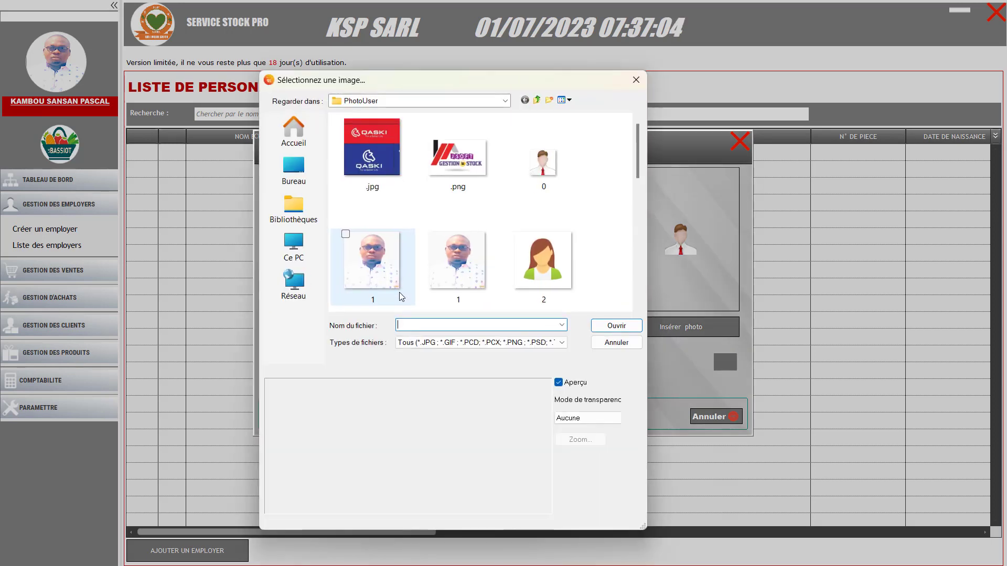
Switch the photo to female avatar 2, then save the employee and close the form
double_click(536, 271)
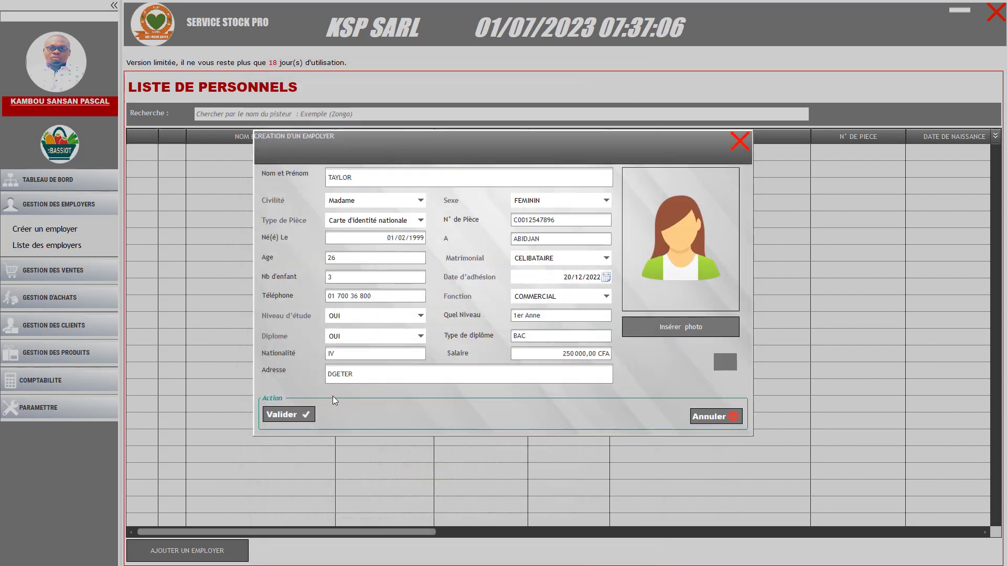
click(299, 414)
click(573, 319)
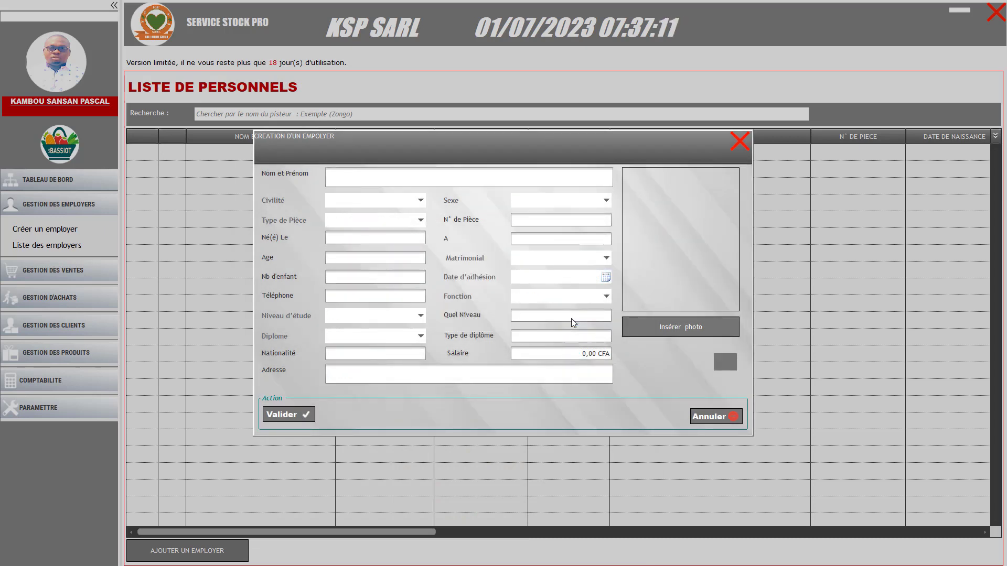
click(740, 148)
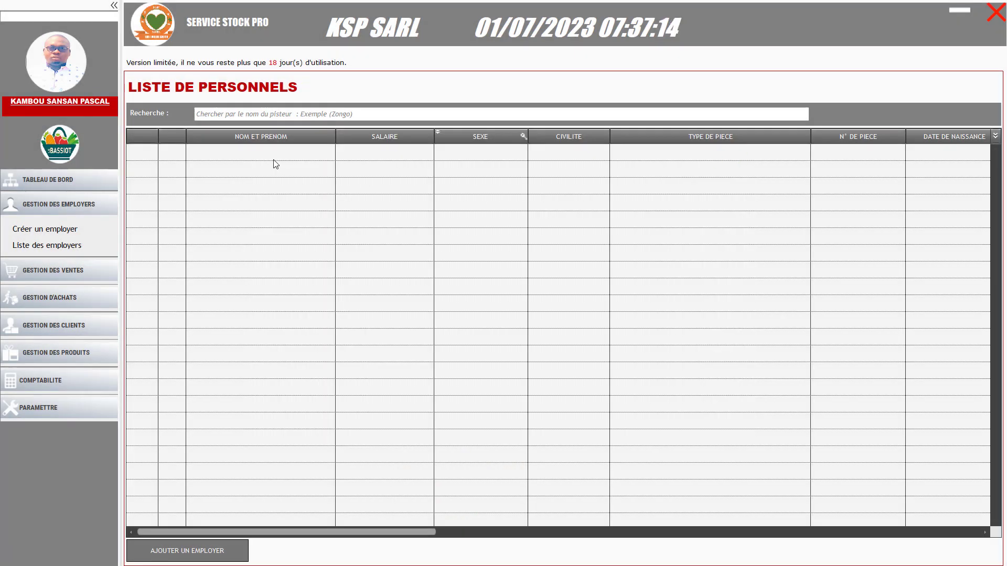
Check the saved employee's details and the client list, then display the staff list
click(61, 234)
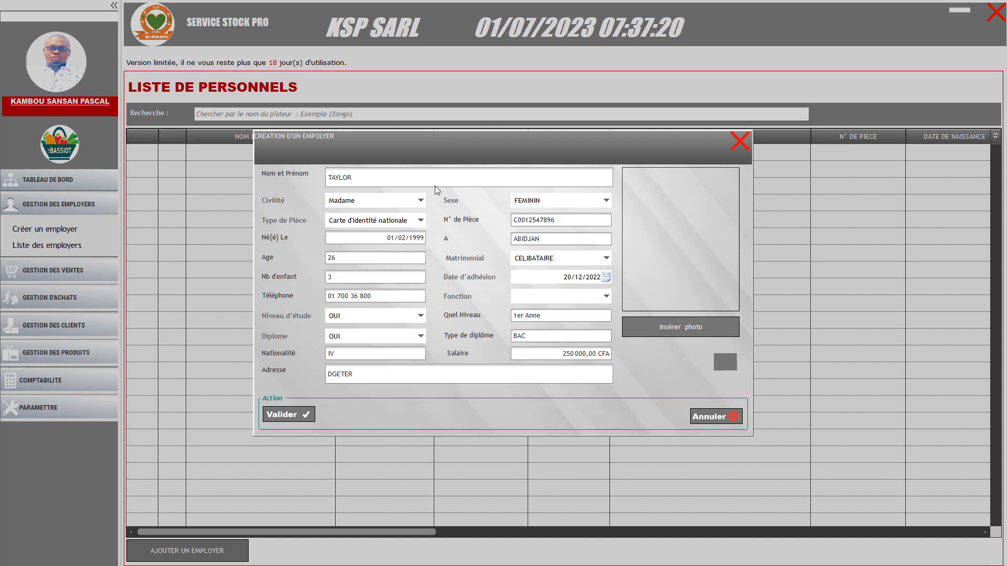
click(740, 140)
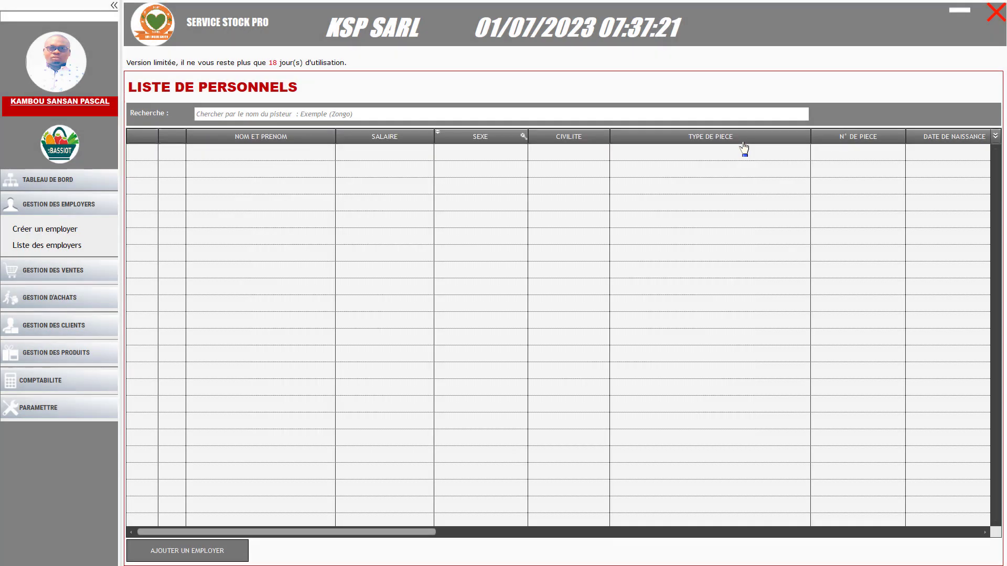
click(62, 279)
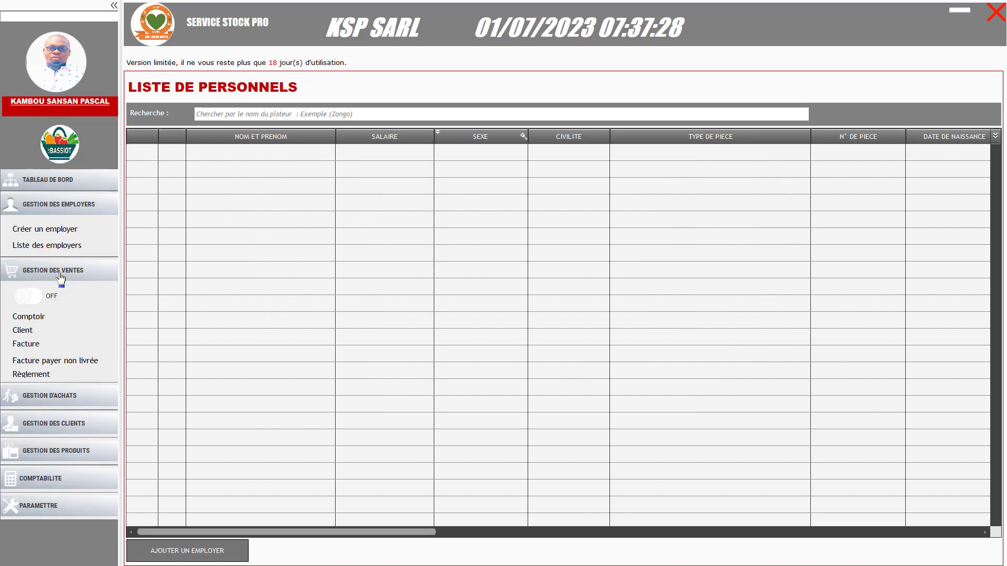
click(59, 274)
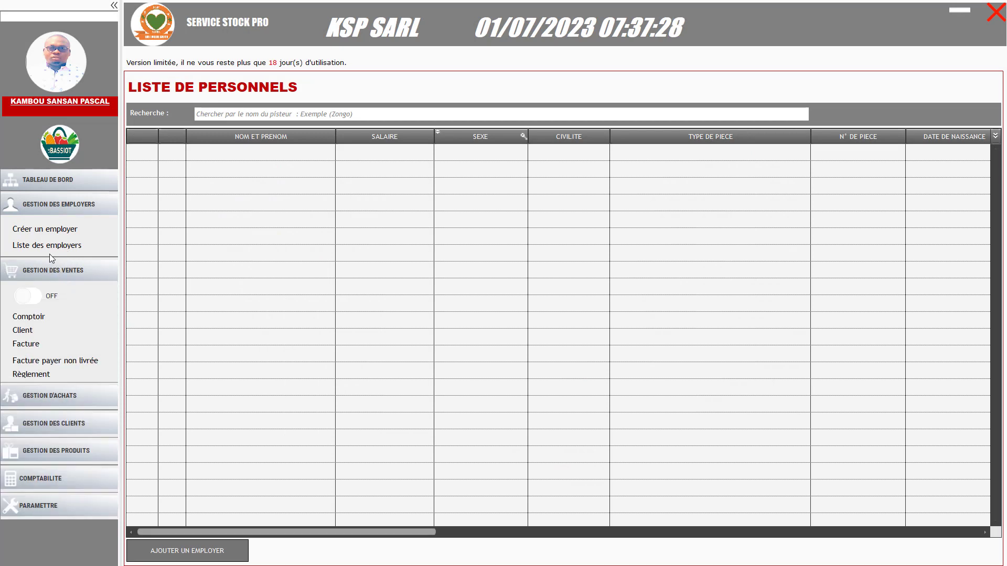
click(66, 206)
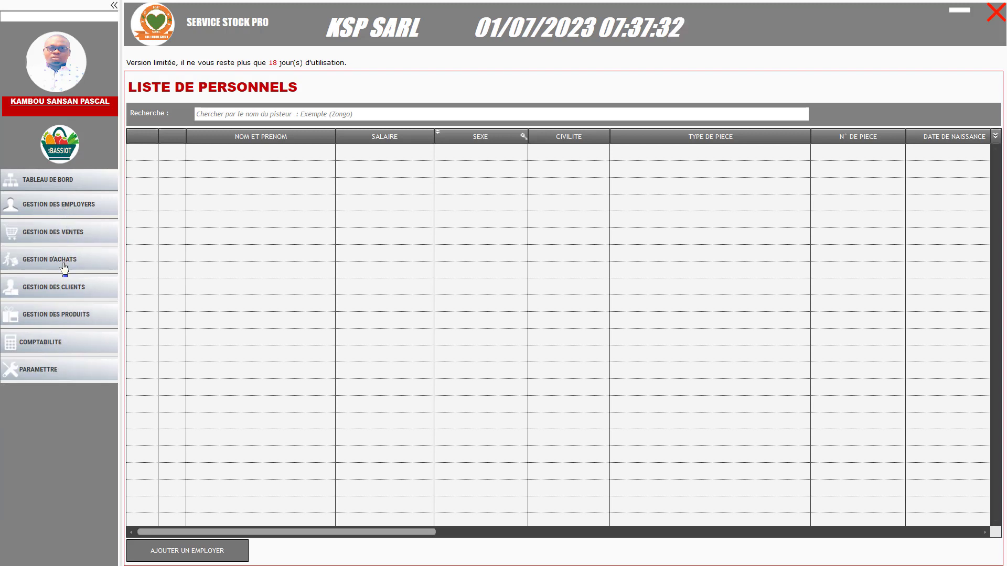
click(65, 237)
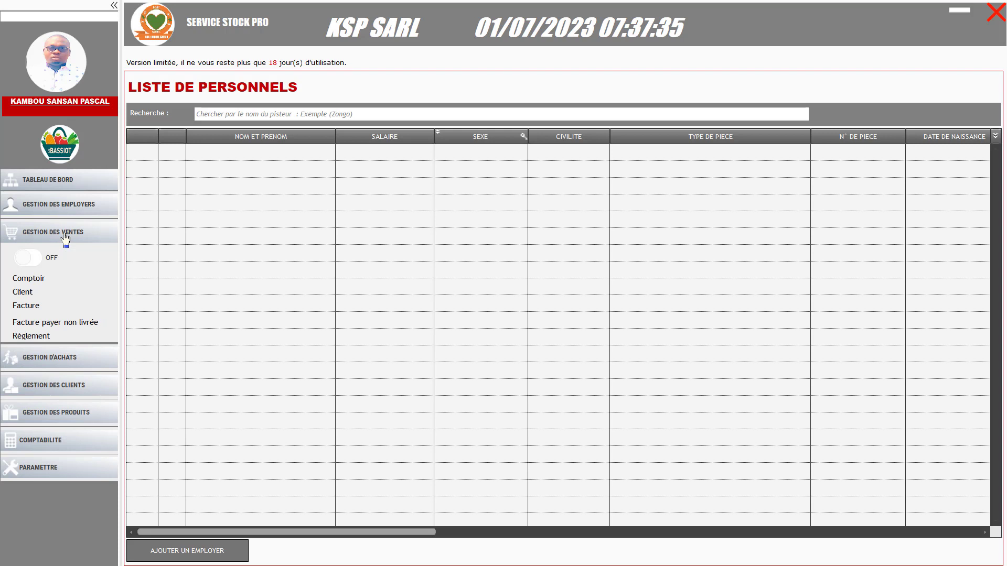
click(24, 293)
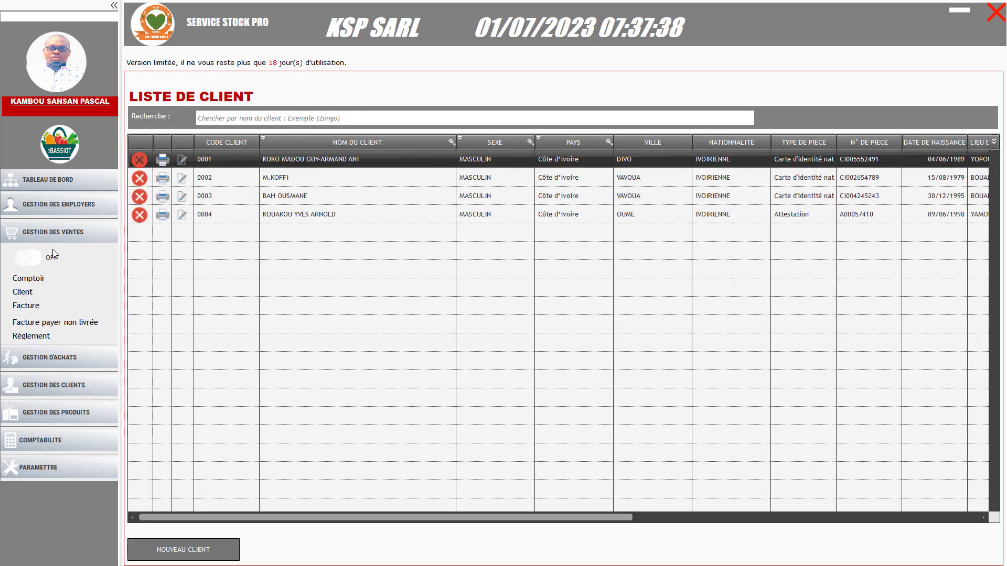
click(56, 234)
click(67, 210)
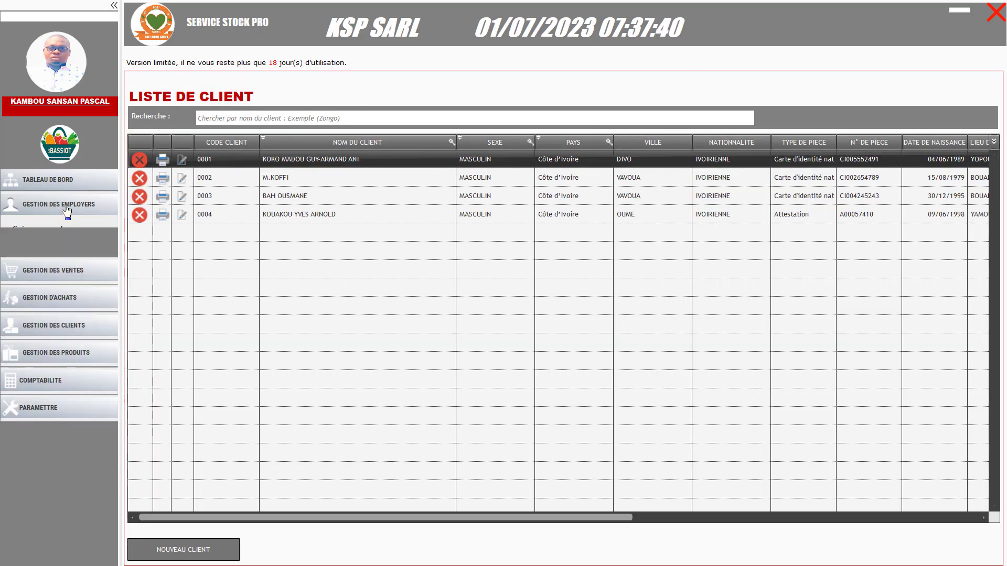
click(50, 247)
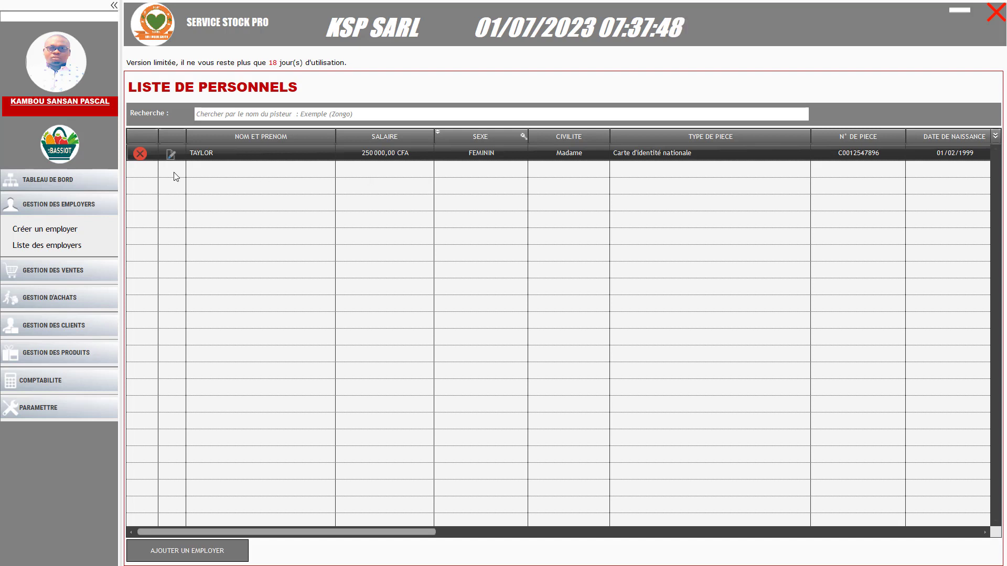
click(63, 230)
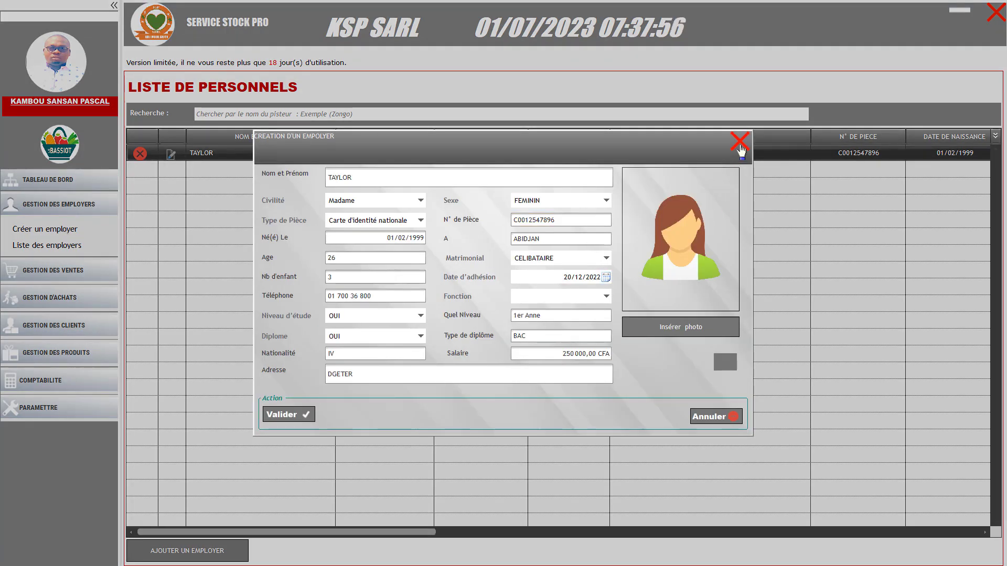
click(740, 140)
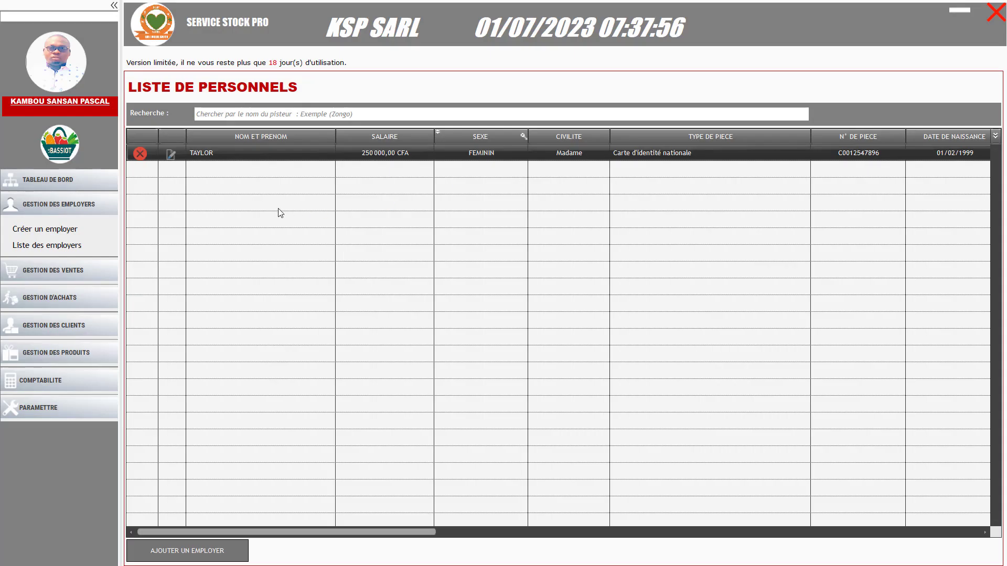
click(67, 211)
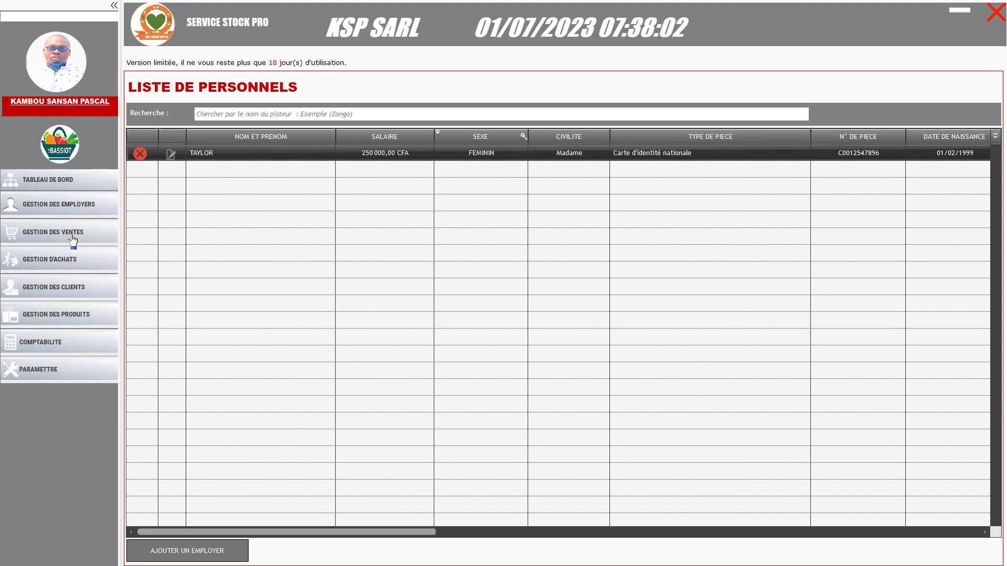
Launch the caisse window from the sidebar shop logo, starting ticket 0005 with an empty cart
click(73, 238)
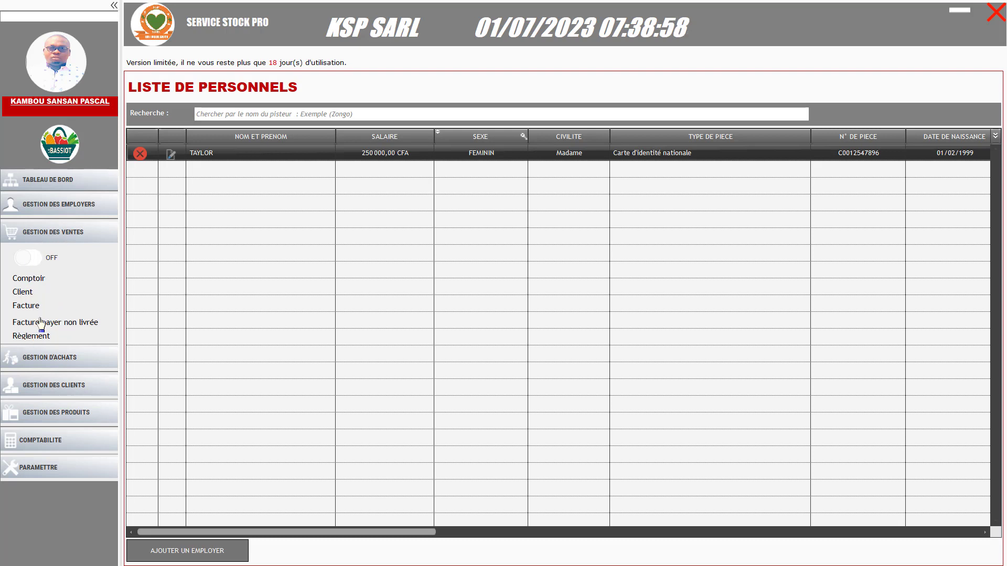
click(60, 241)
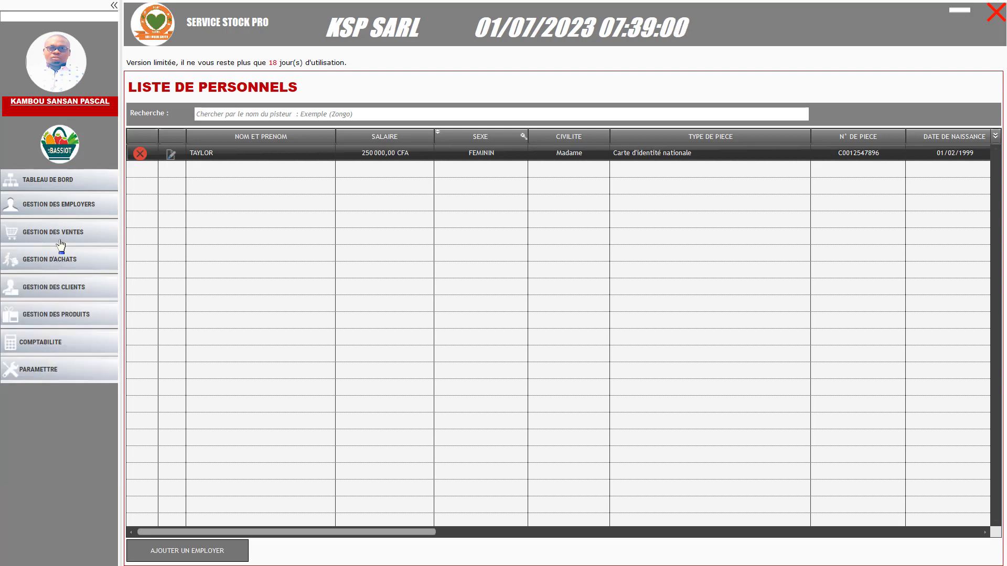
click(61, 151)
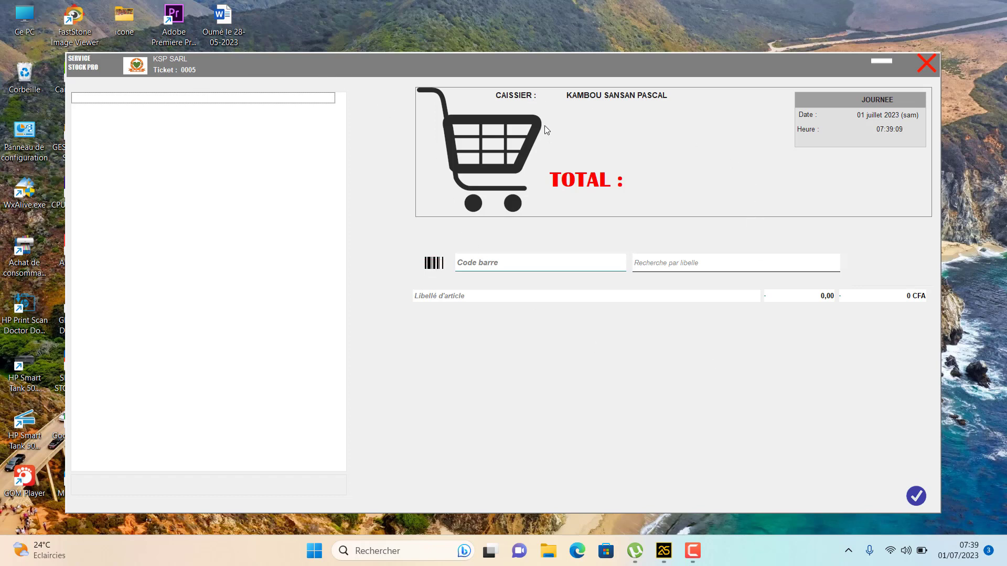
Close the caisse window to return to the Tableau de bord
click(927, 64)
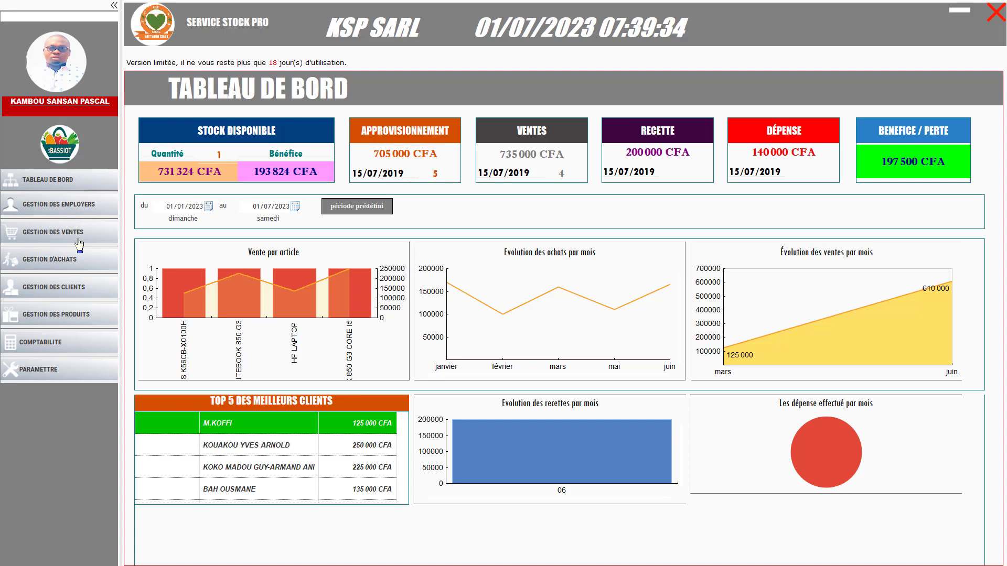
Display the LISTE DE PRODUIT with the four laptops, their prices and stock status
click(66, 321)
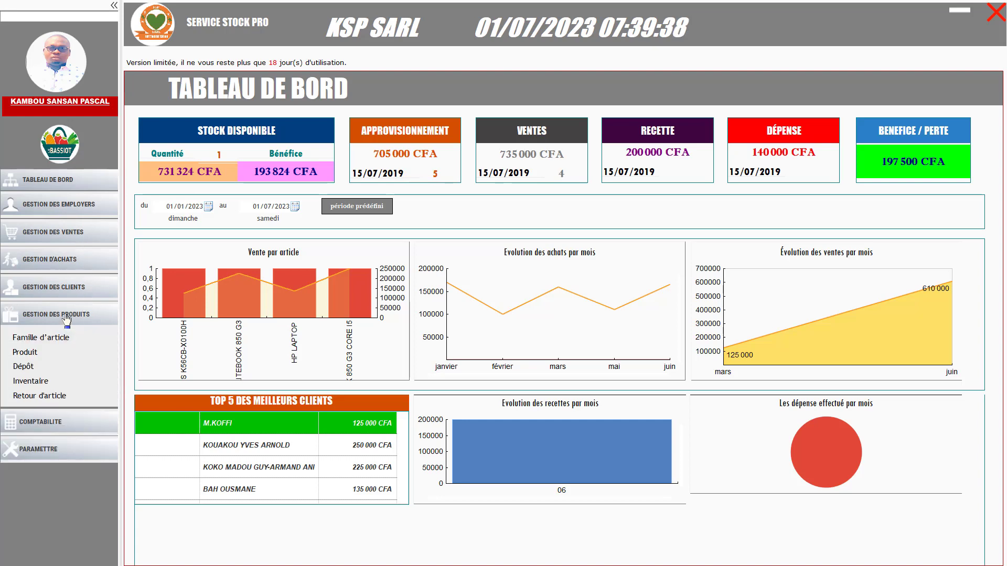
click(25, 353)
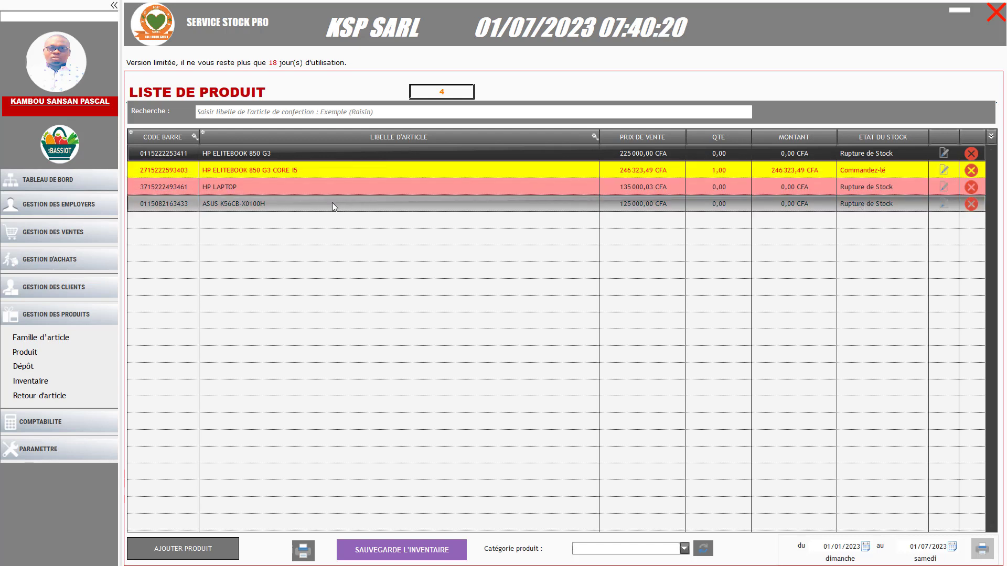
Begin a new Achat with Fournisseur ticked and the Sélectionnée Frs supplier list shown
click(76, 318)
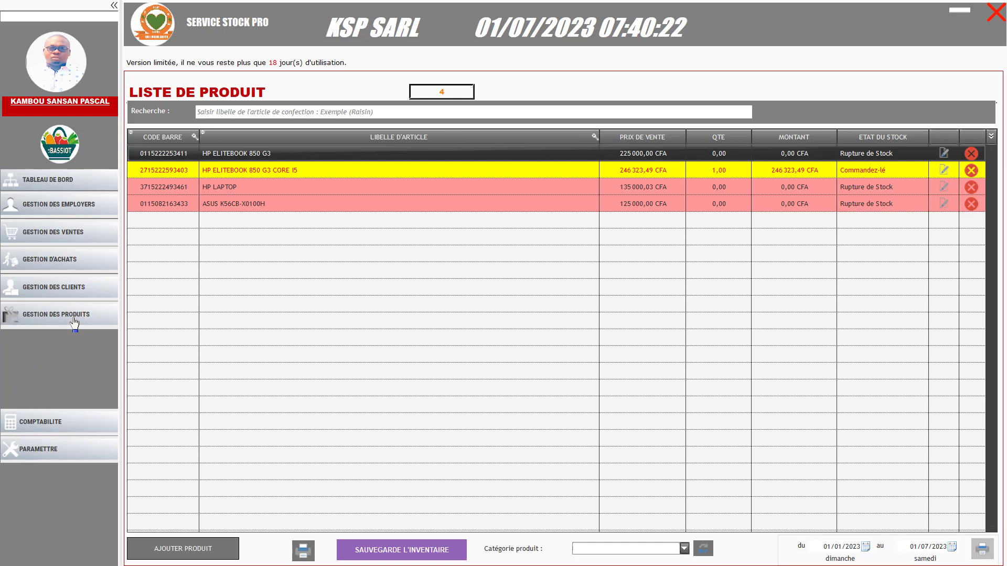
click(61, 265)
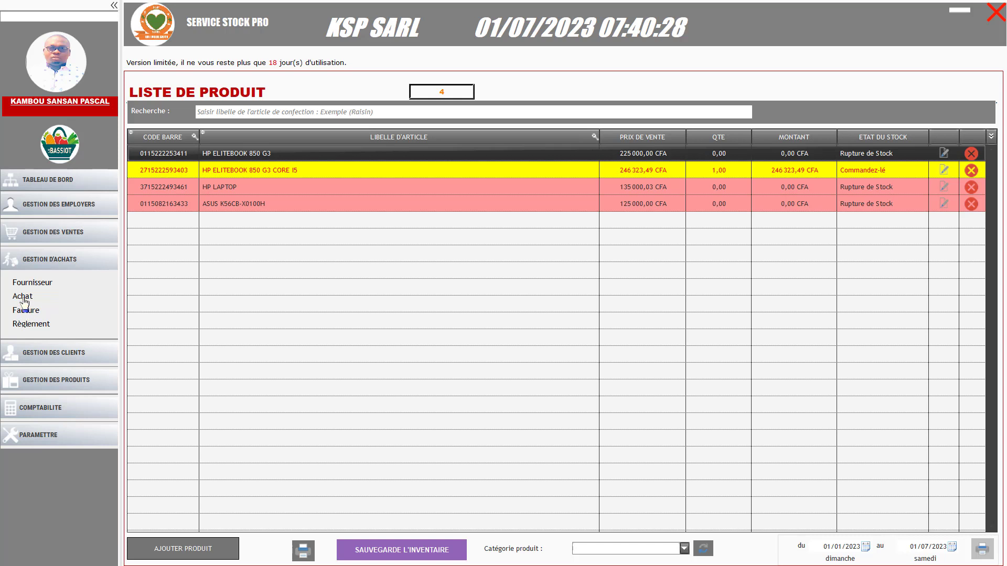
click(24, 299)
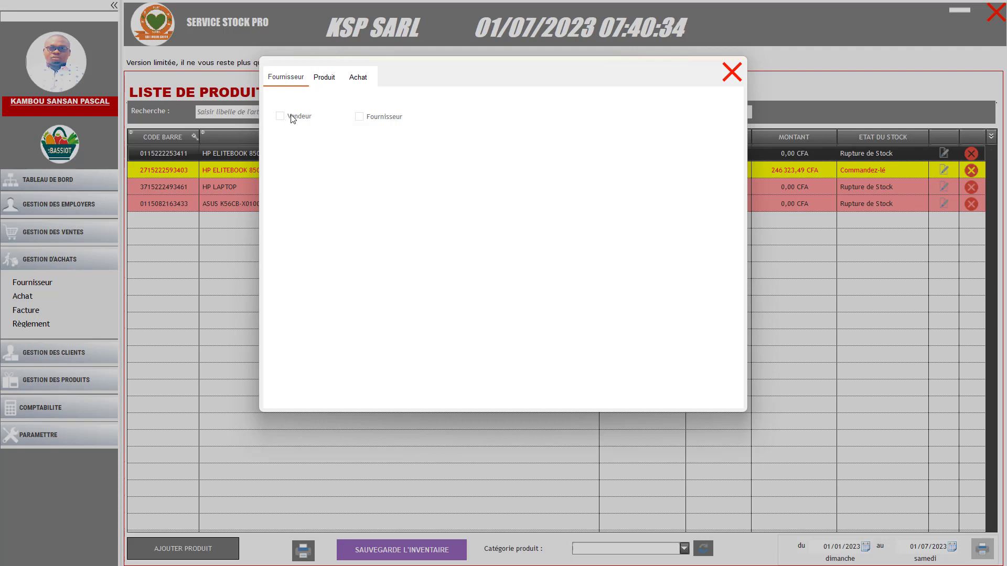
click(360, 117)
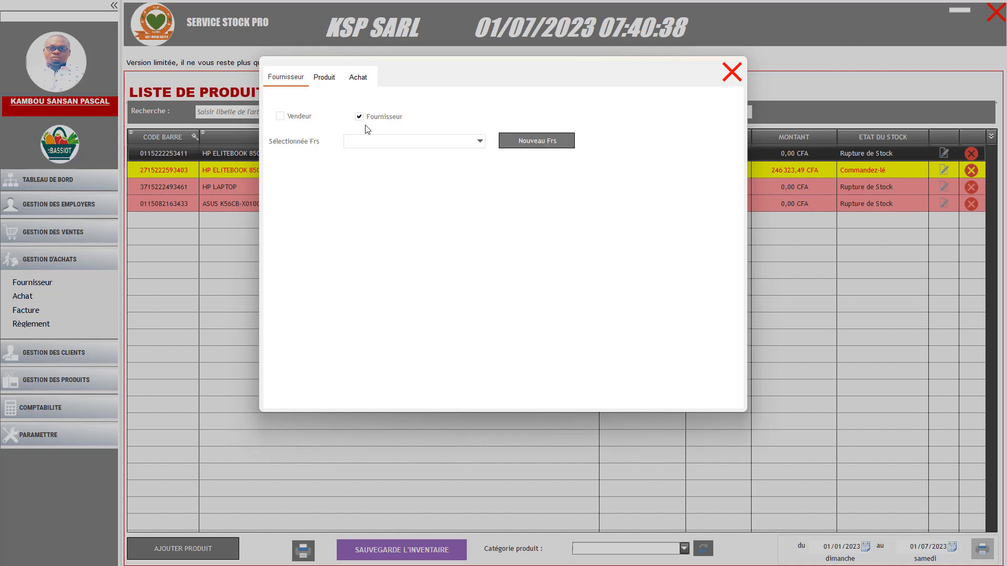
click(388, 147)
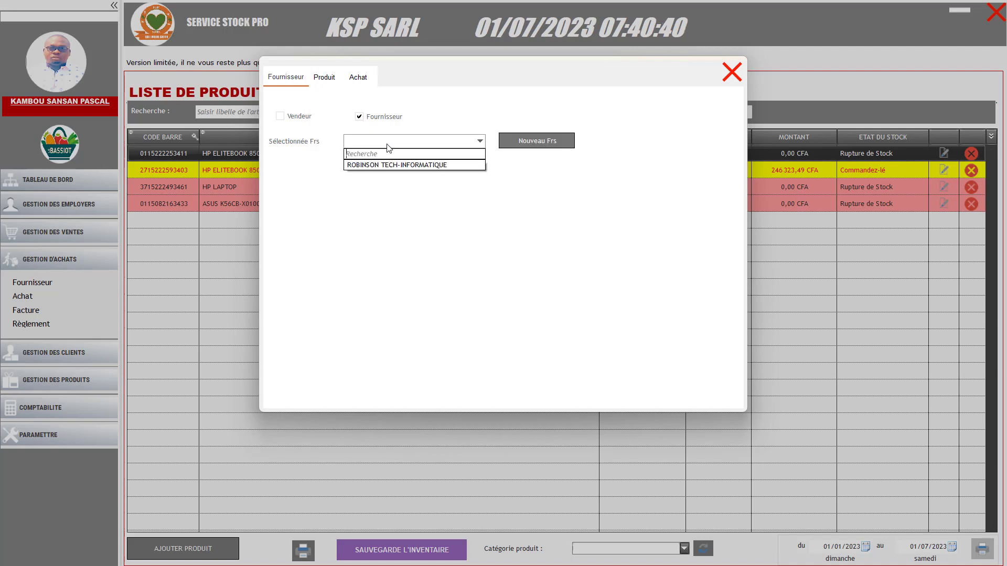
Choose supplier ROBINSON TECH-INFORMATIQUE and add 20 HP ELITEBOOK 850 G3 and 15 CORE I5
click(383, 166)
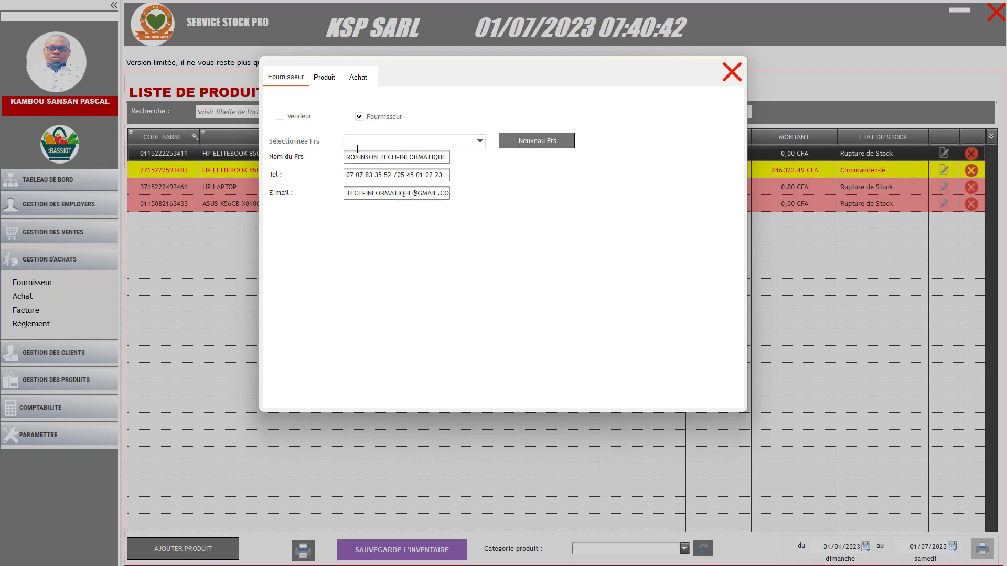
click(322, 79)
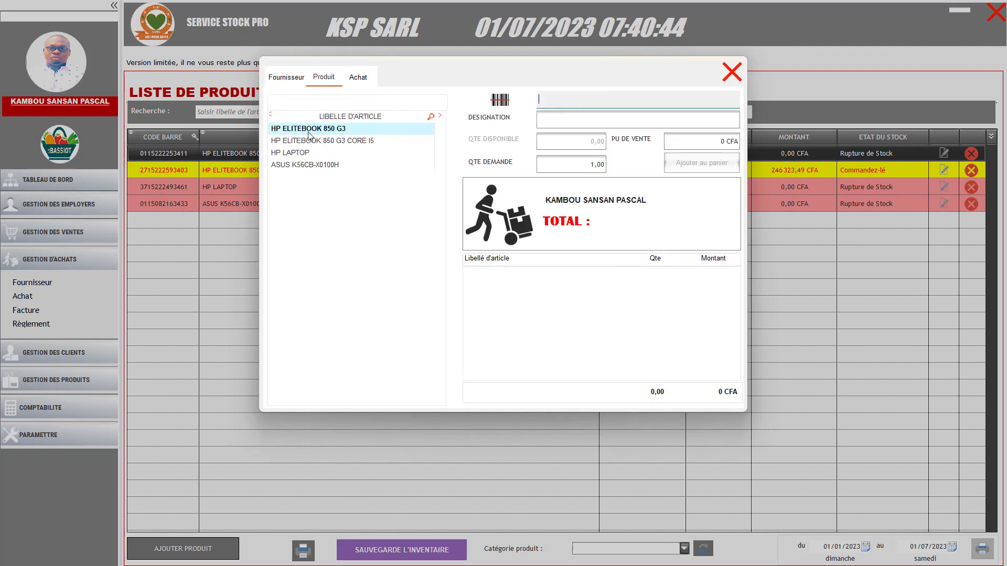
click(310, 129)
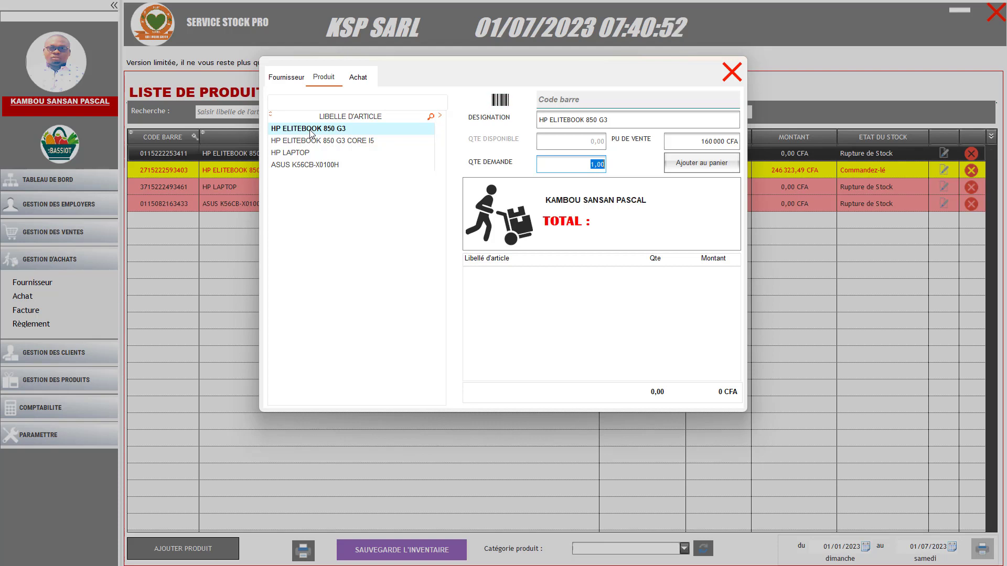
text(20)
key(Return)
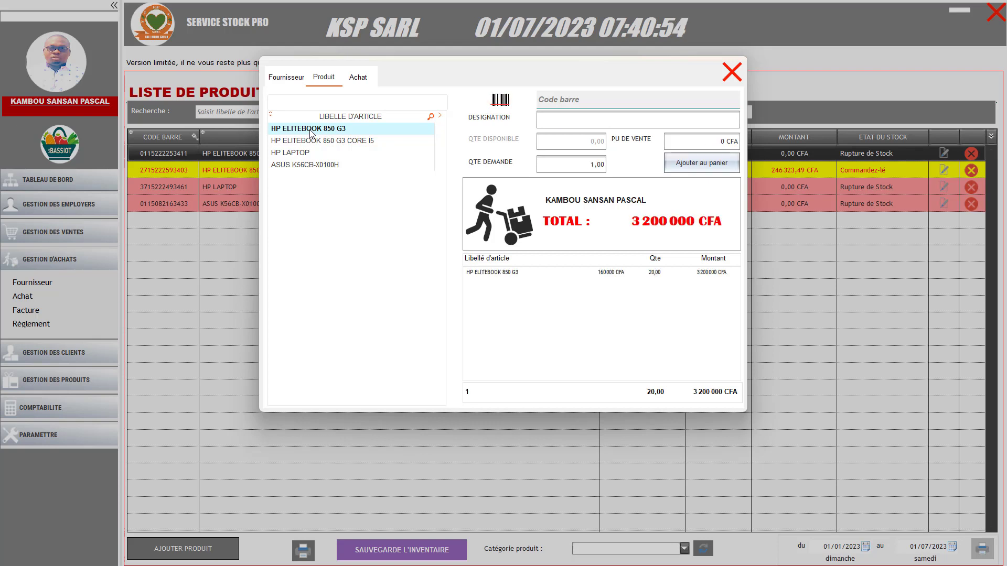
click(331, 141)
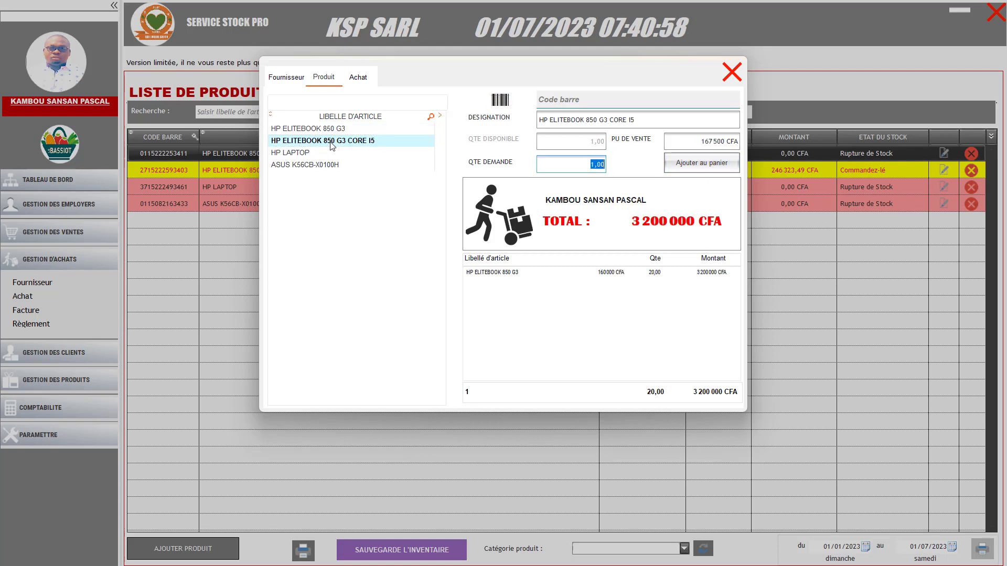
text(15)
key(Return)
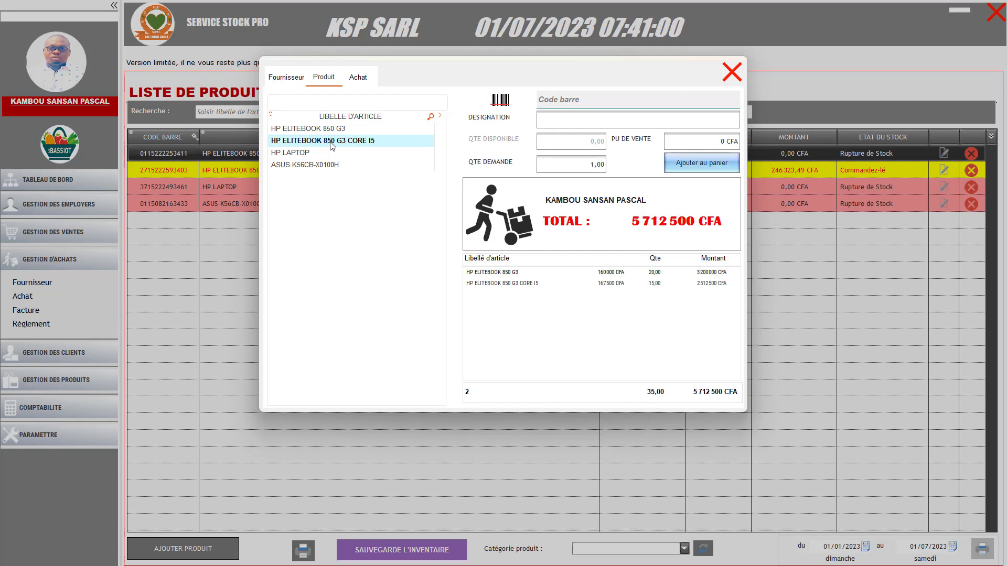
Add 30 HP LAPTOP and 25 ASUS K56CB-X0100H to the purchase cart
click(304, 152)
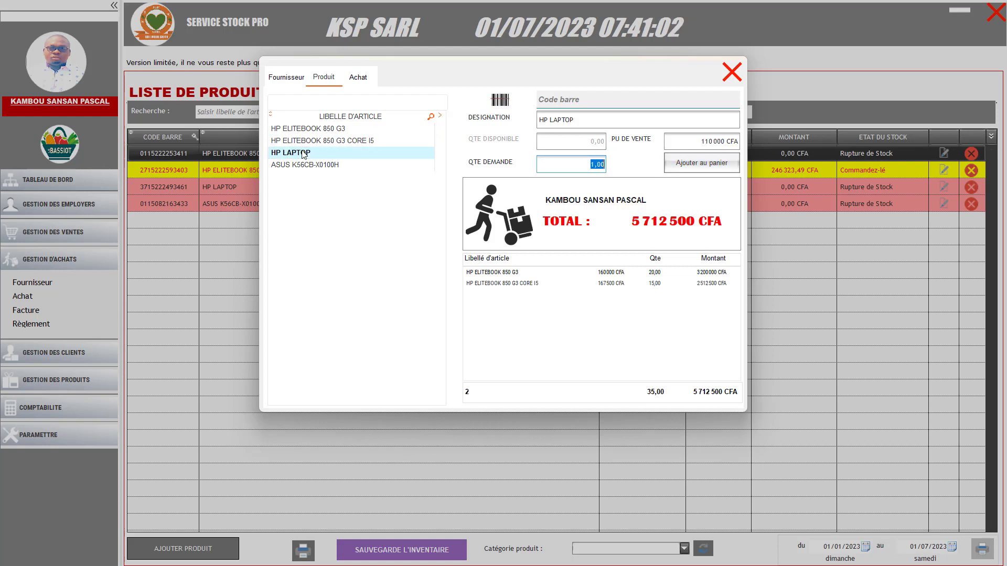
text(30)
key(Return)
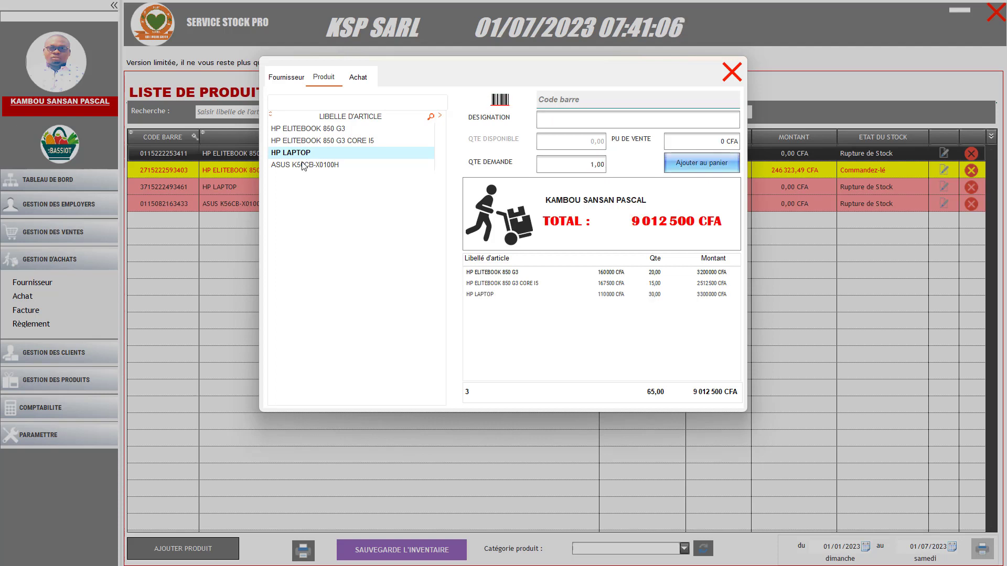
click(304, 165)
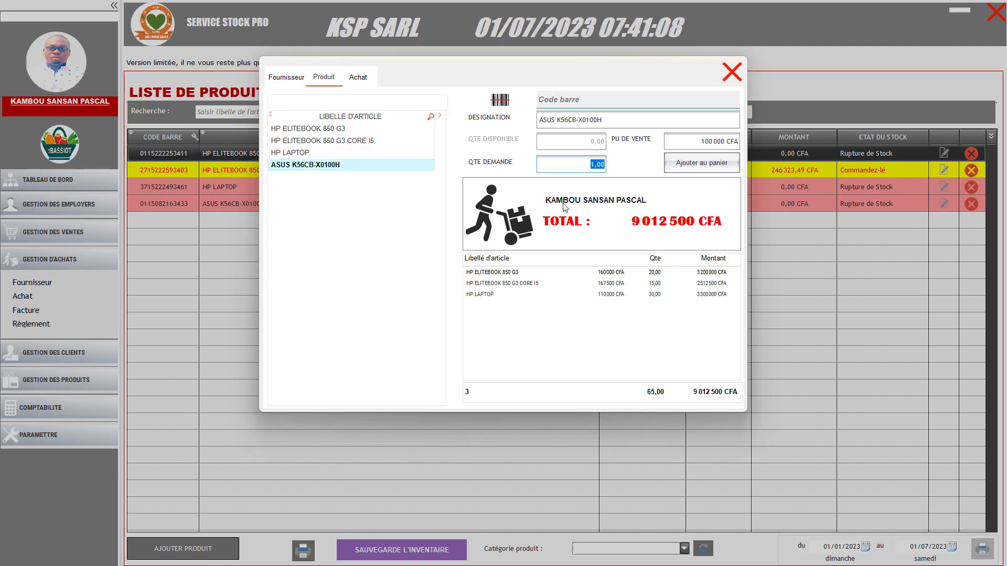
text(25)
key(Return)
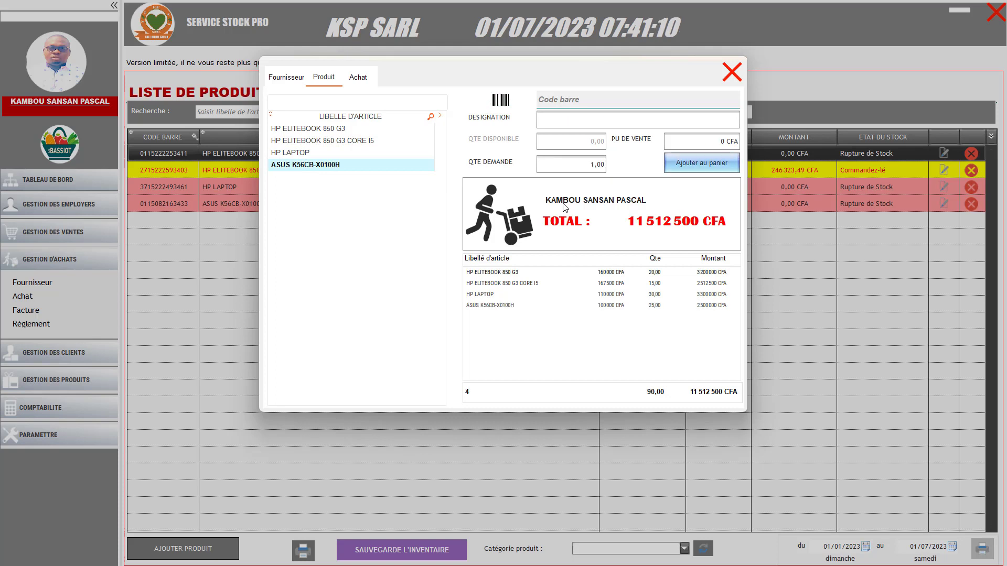
Copy the MONTANT TTC of 11 512 500 CFA into MONTANT PAYER on the Achat form
click(359, 78)
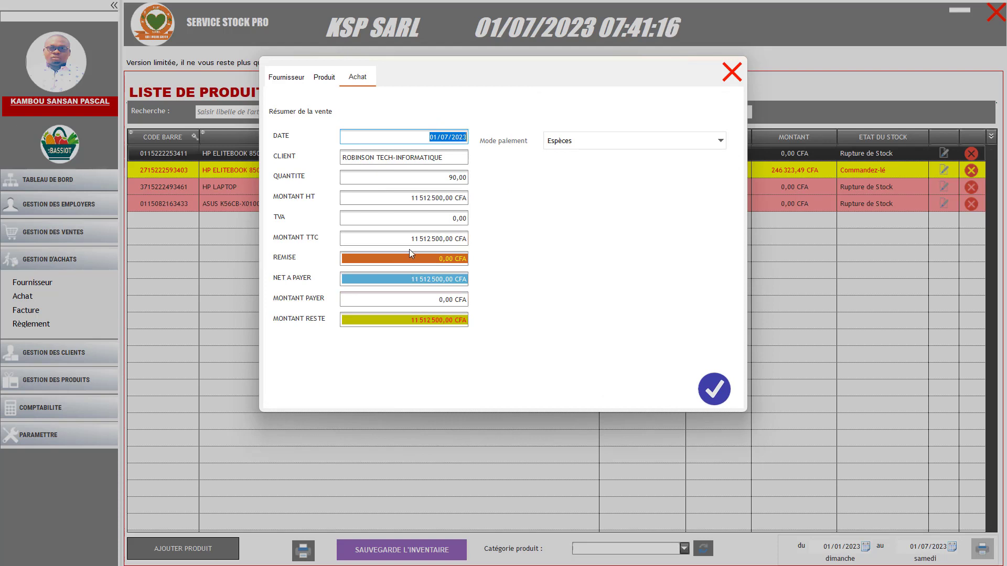
click(407, 240)
key(ctrl+c)
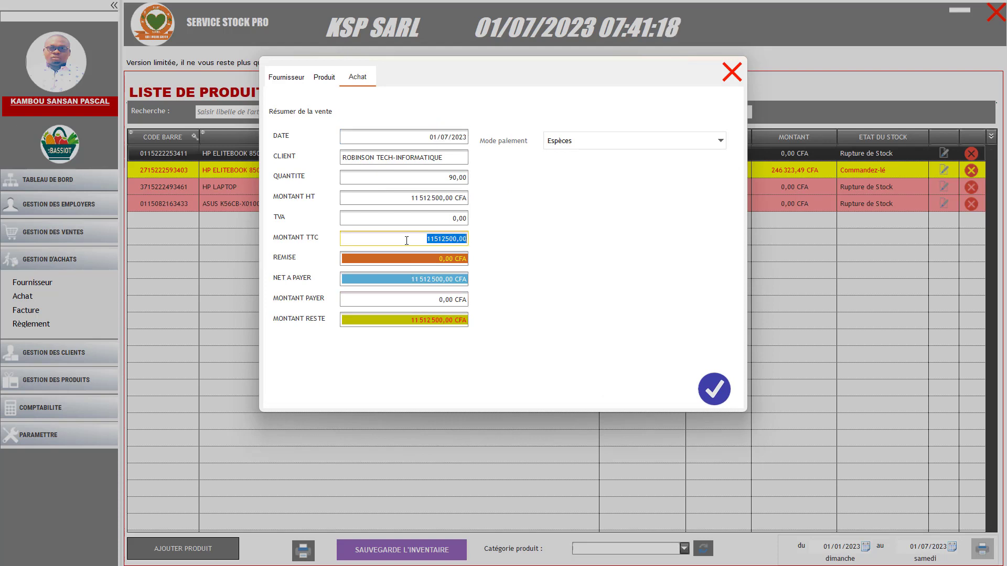
right_click(425, 240)
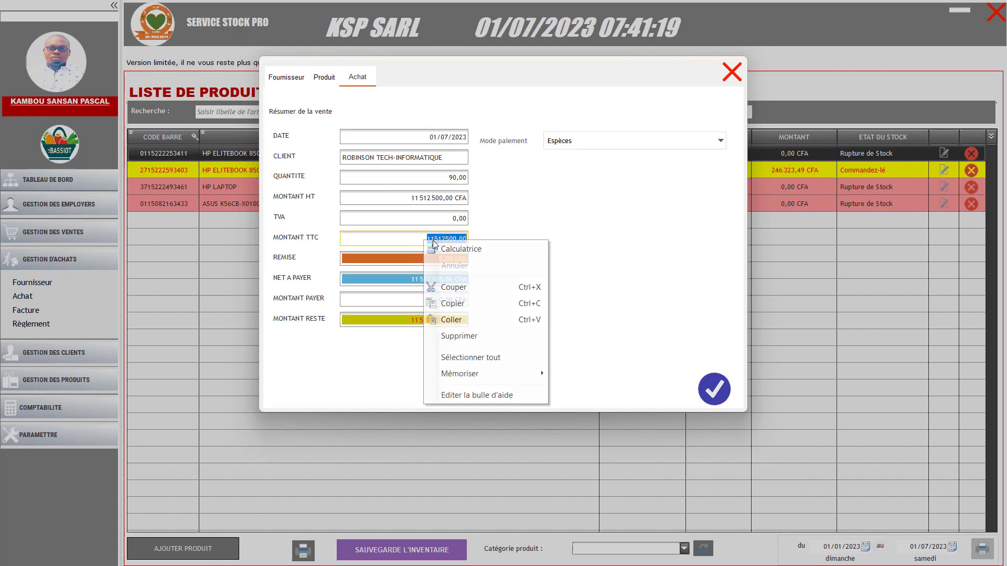
click(450, 307)
click(426, 298)
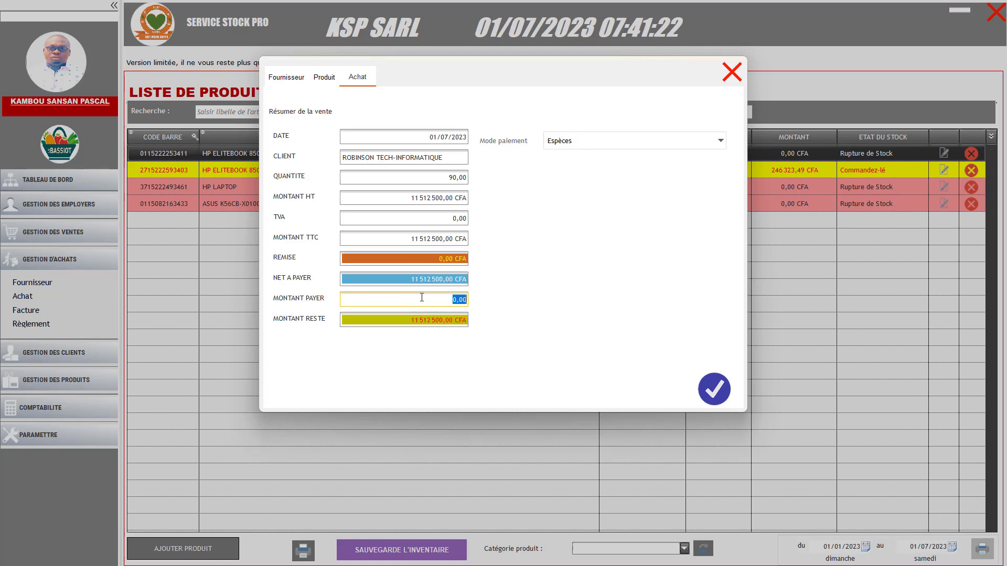
right_click(430, 297)
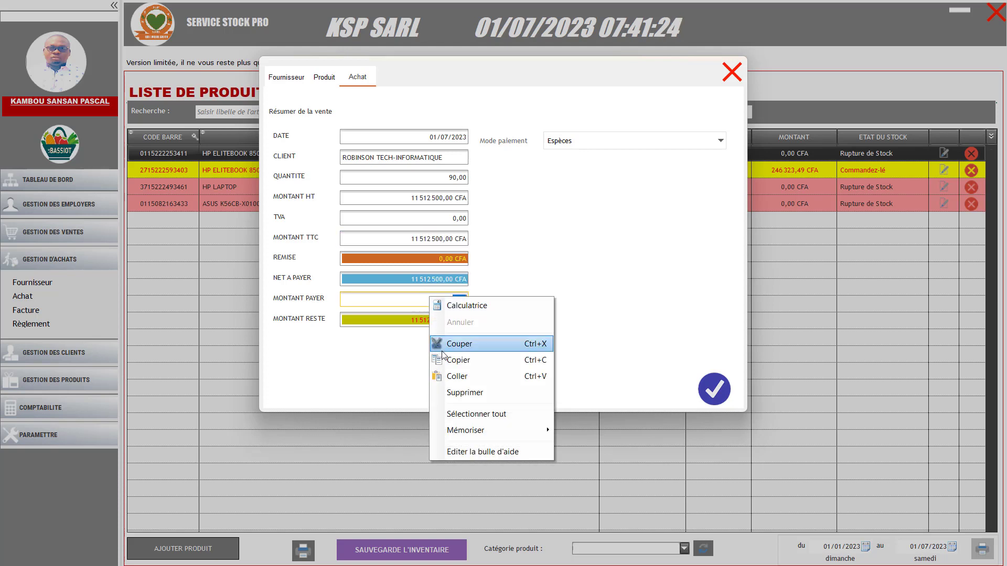
click(457, 376)
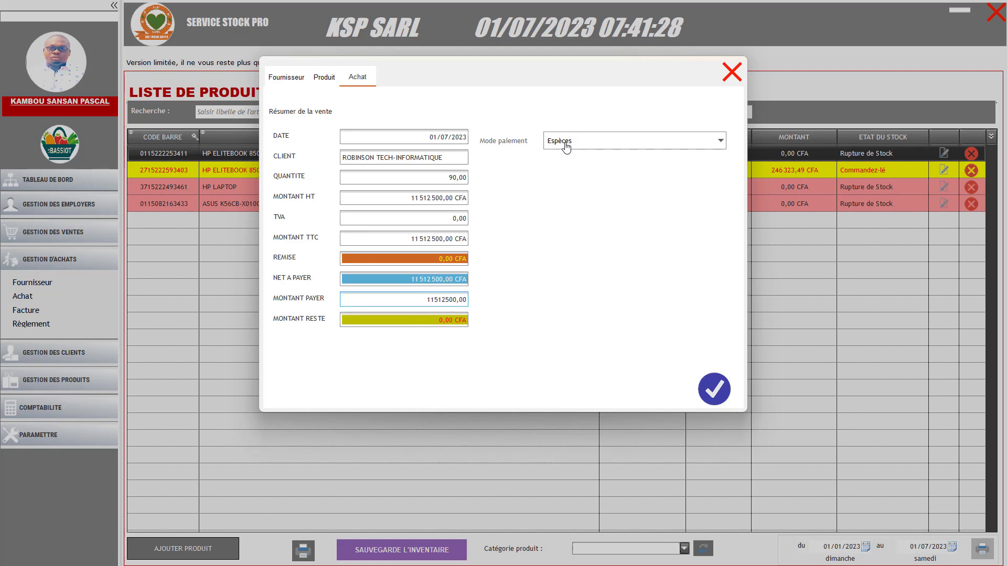
Set the payment mode to Virement and save the purchase
click(602, 148)
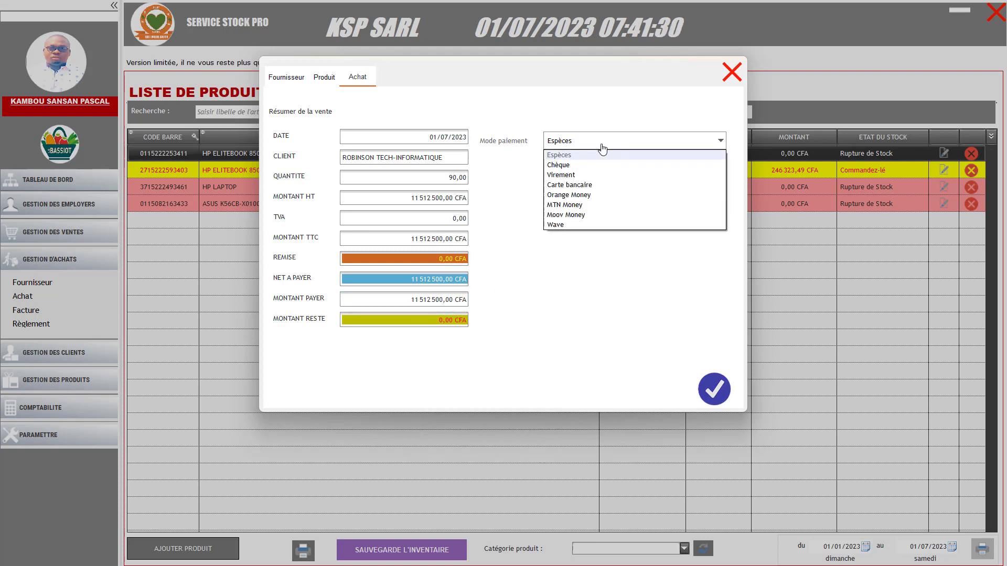
click(560, 175)
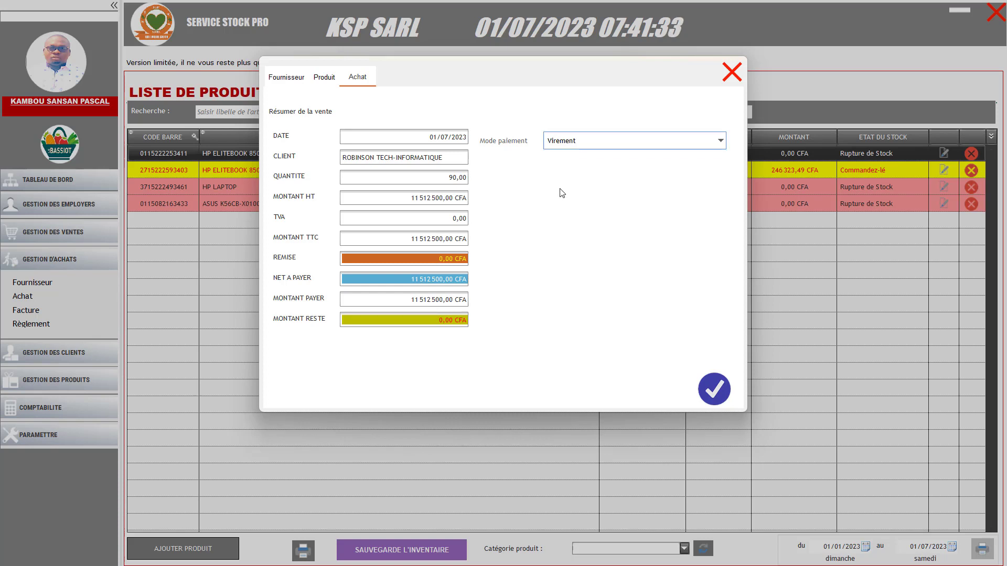
click(716, 391)
click(581, 323)
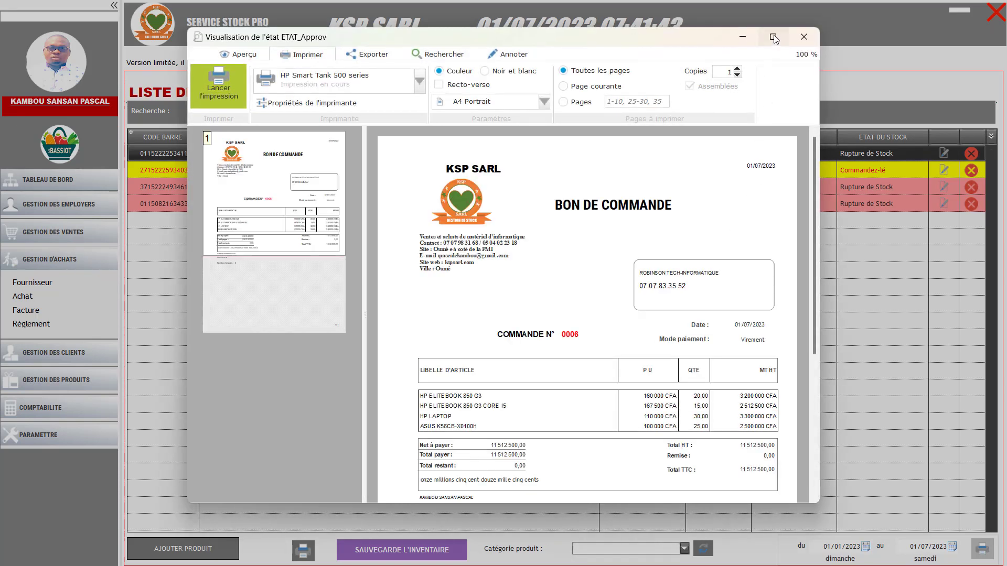
Scroll through purchase order 0006 full screen, then close it and the Achat form
click(773, 36)
scroll(602, 245, down, 5)
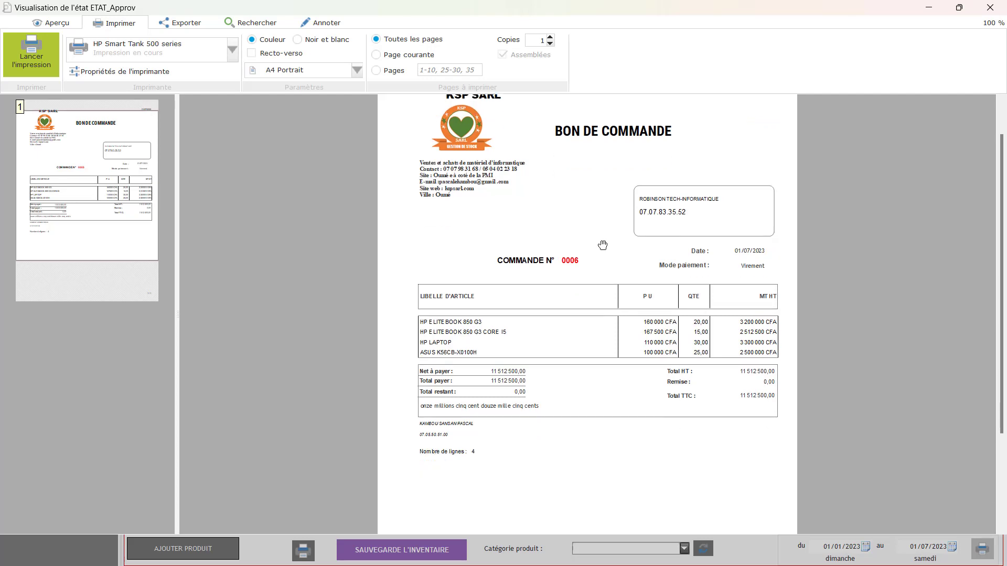
scroll(603, 245, up, 5)
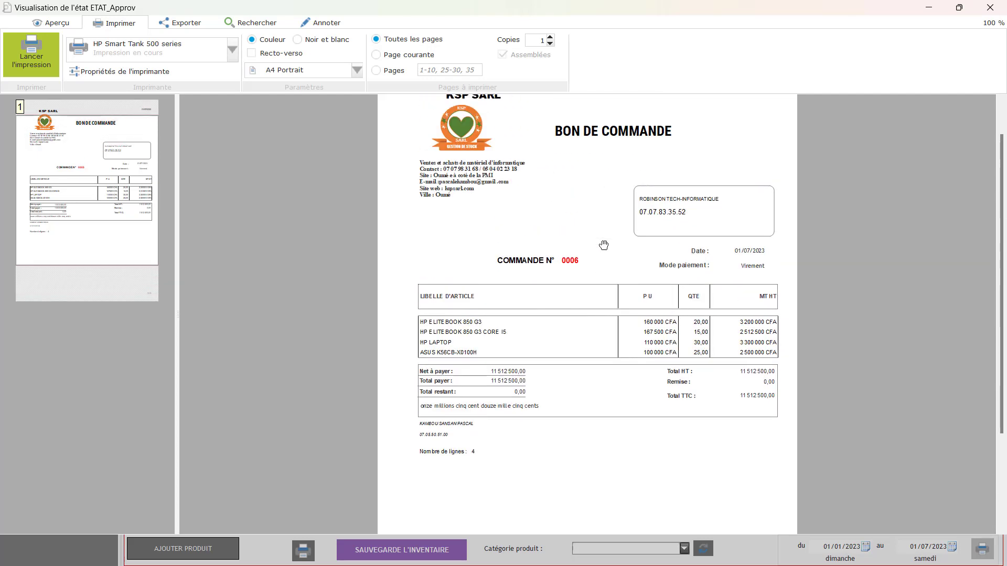
click(991, 7)
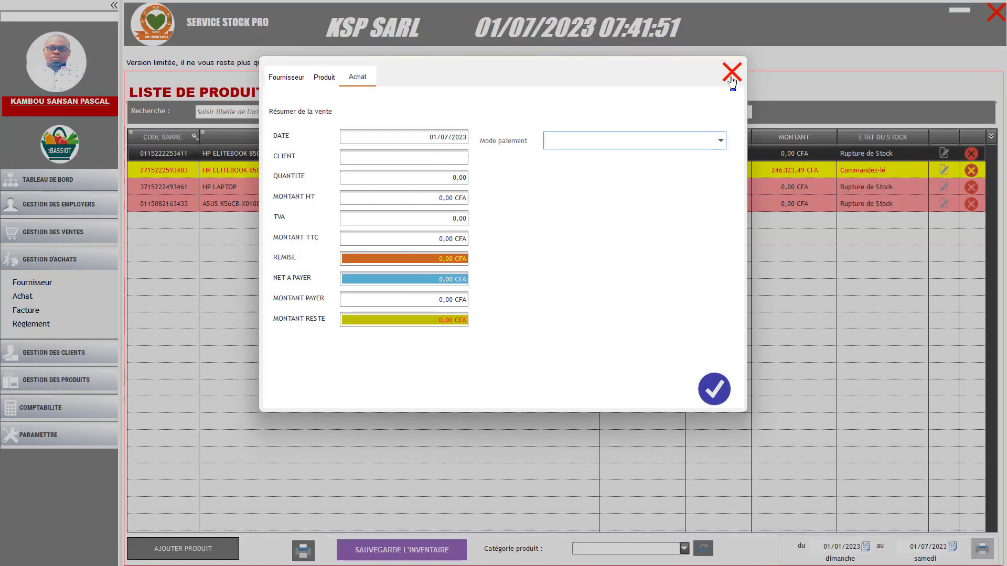
click(731, 73)
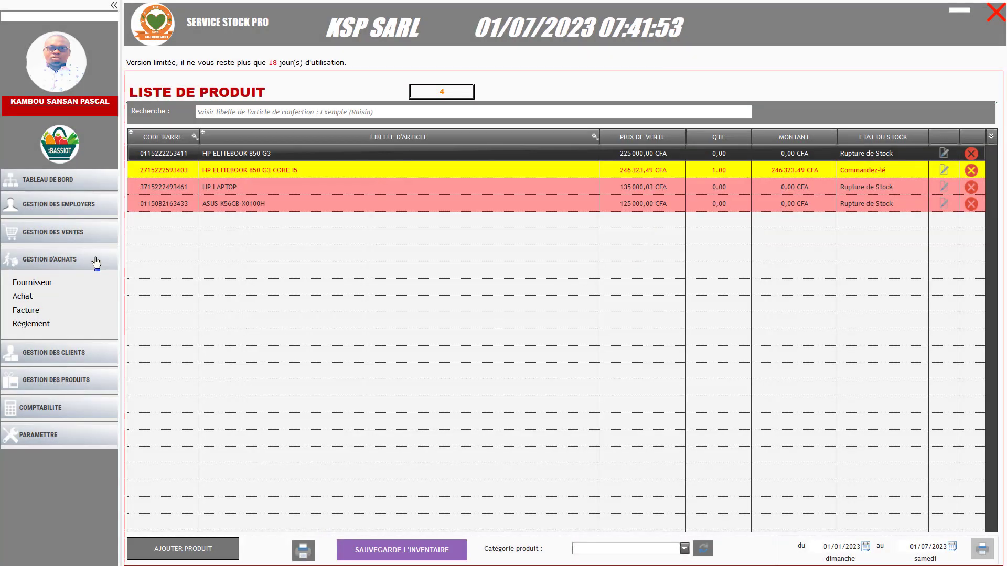
Bring up the LISTE DES ACHATS purchase list
click(52, 262)
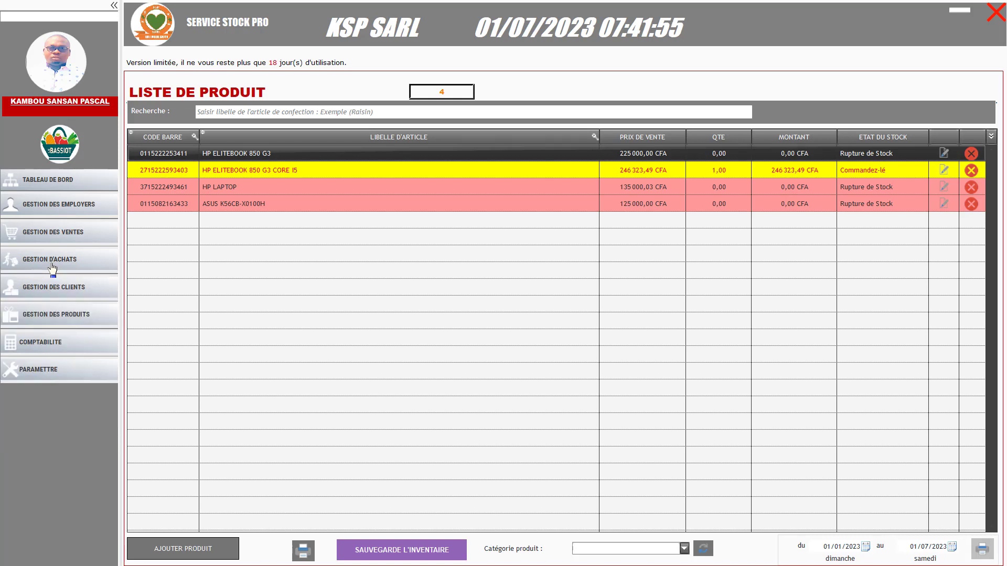
click(65, 234)
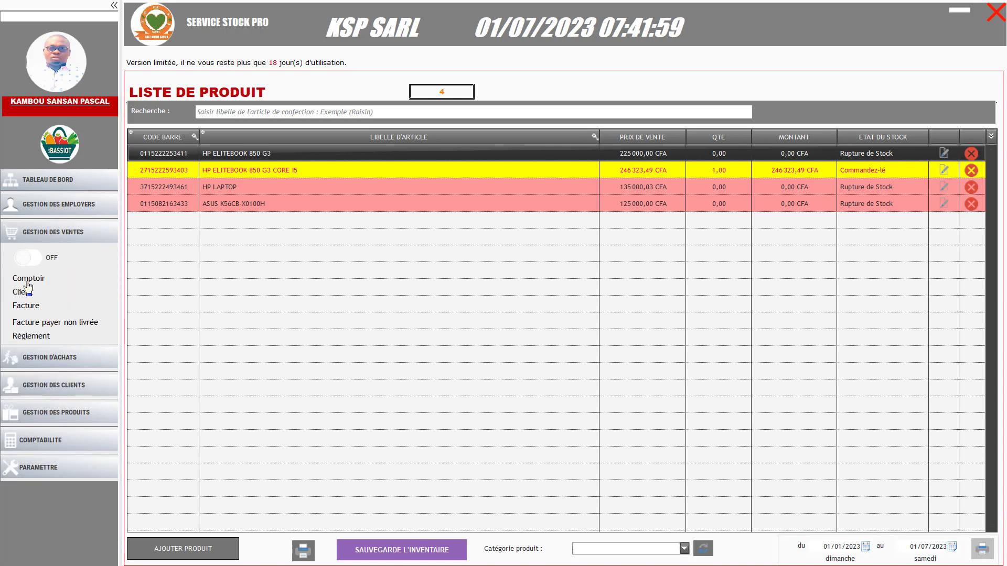
click(71, 235)
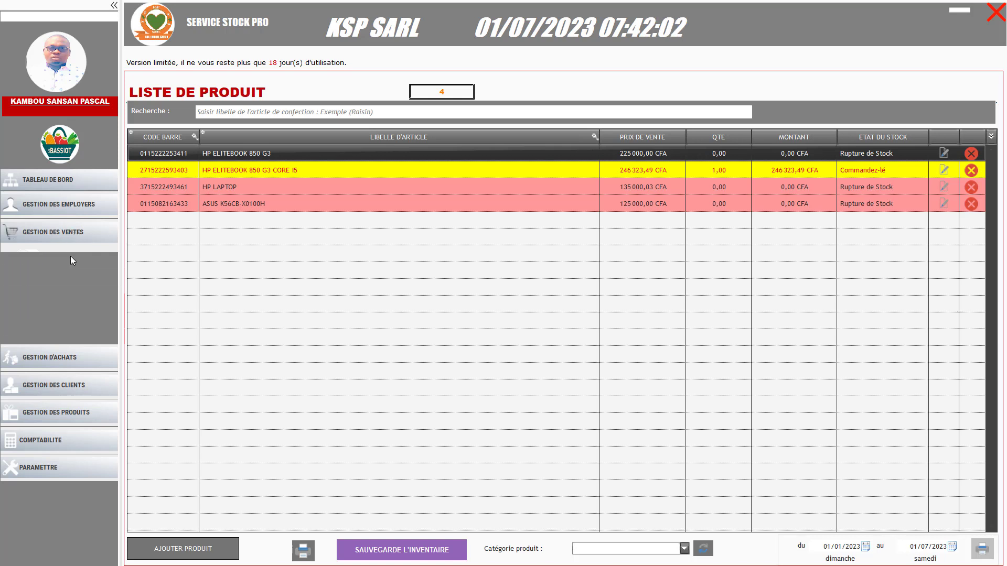
click(69, 260)
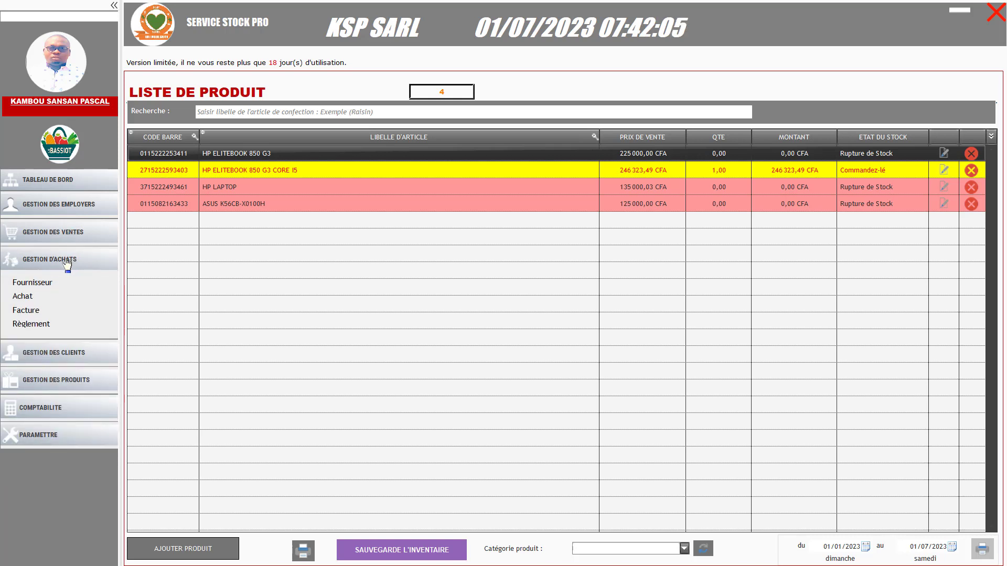
click(27, 313)
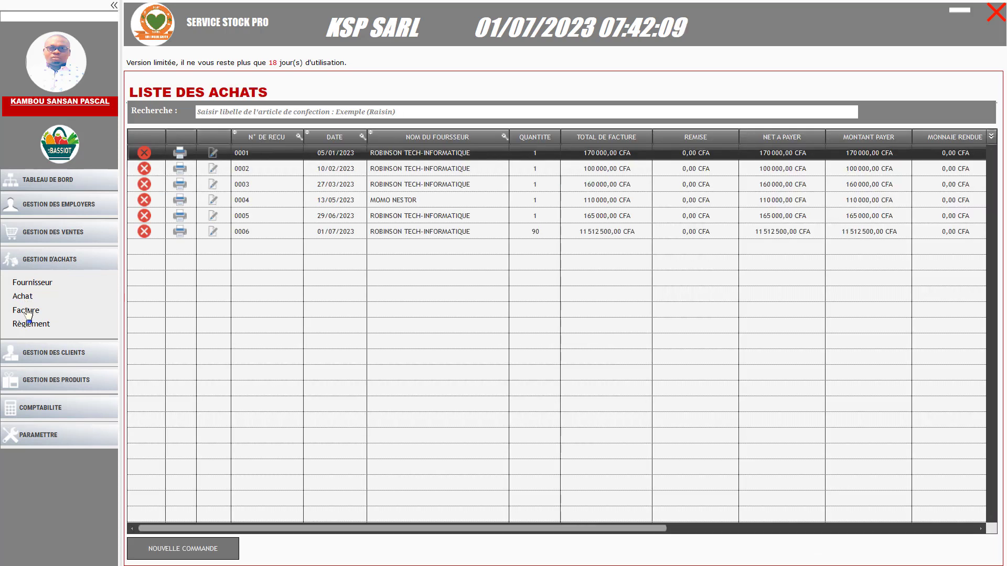
Inspect purchase 0006 for 11 512 500 CFA and reprint its order preview
click(409, 234)
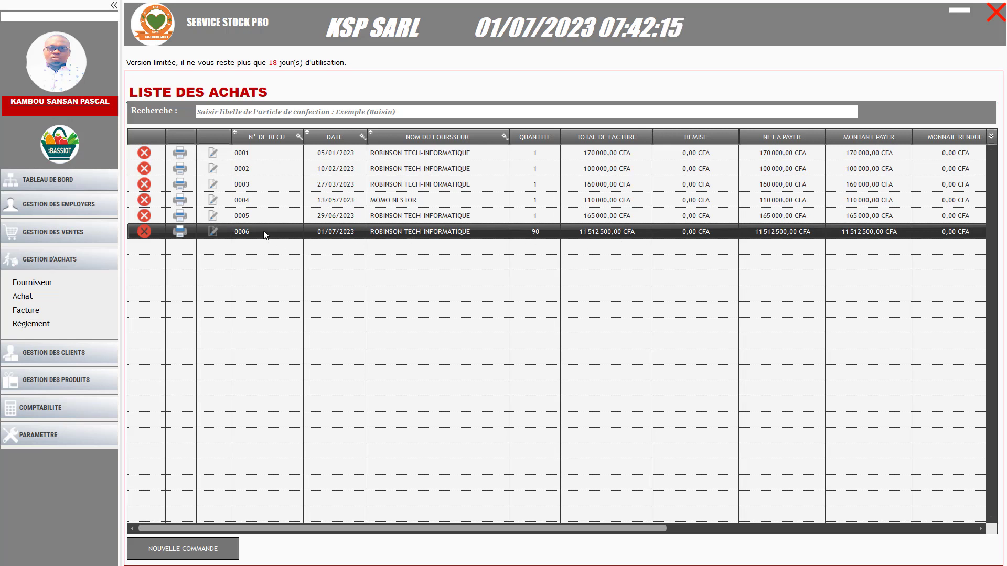
click(213, 233)
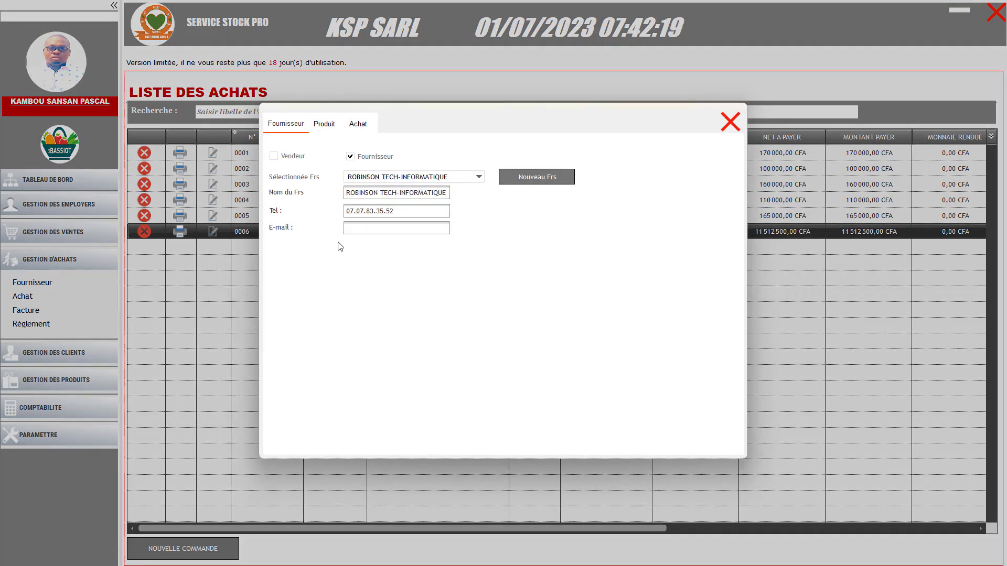
click(729, 122)
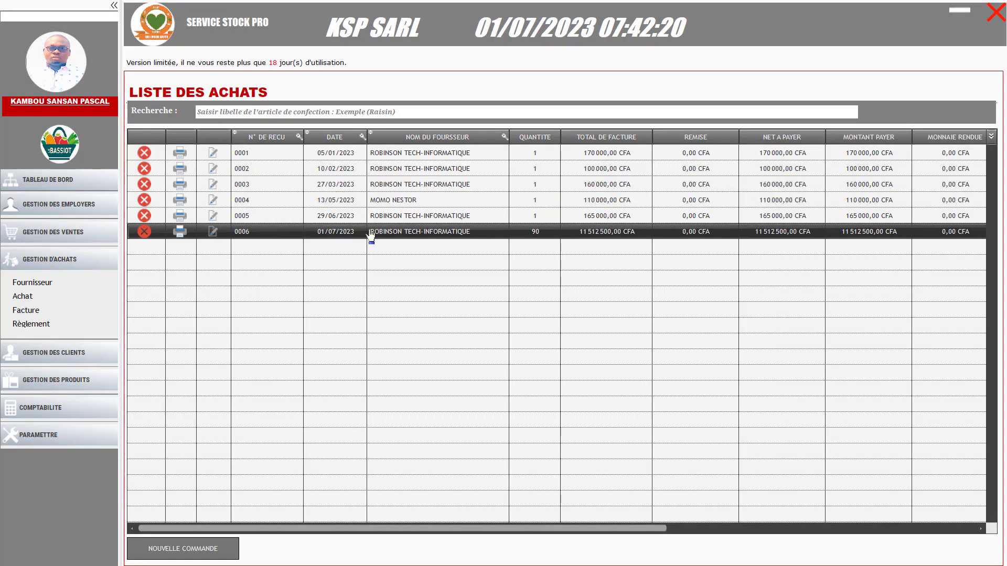
click(182, 239)
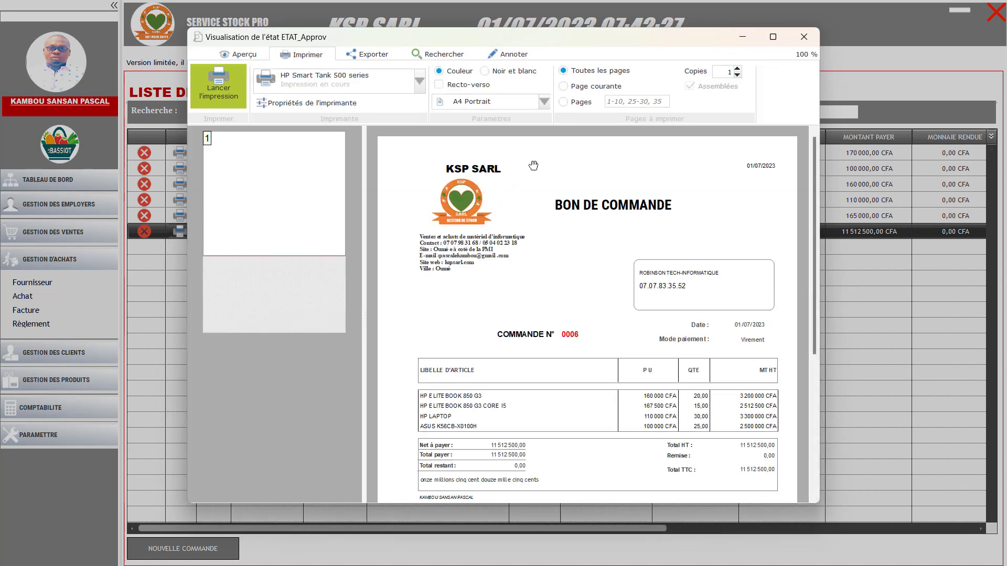
click(801, 37)
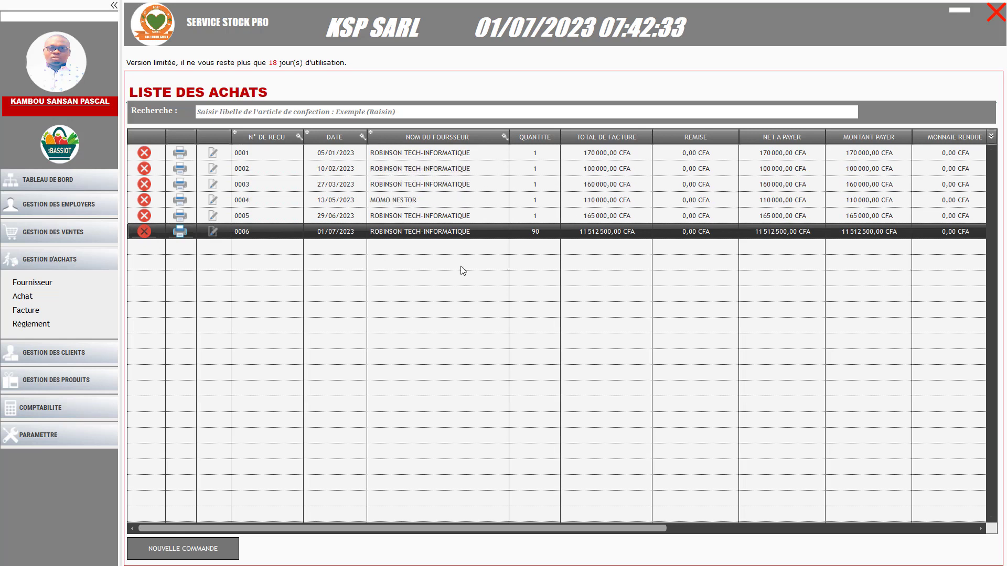
click(31, 325)
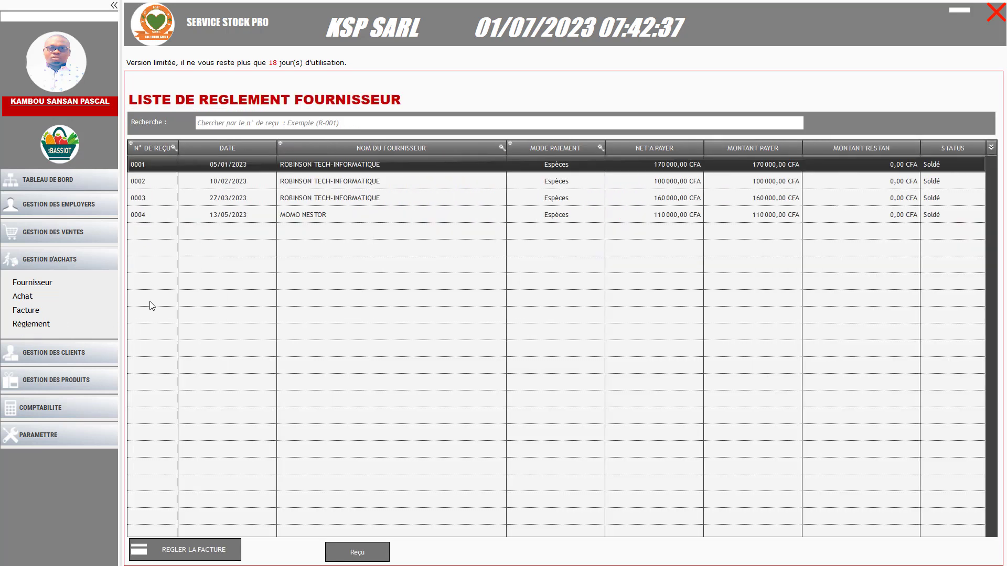
click(335, 217)
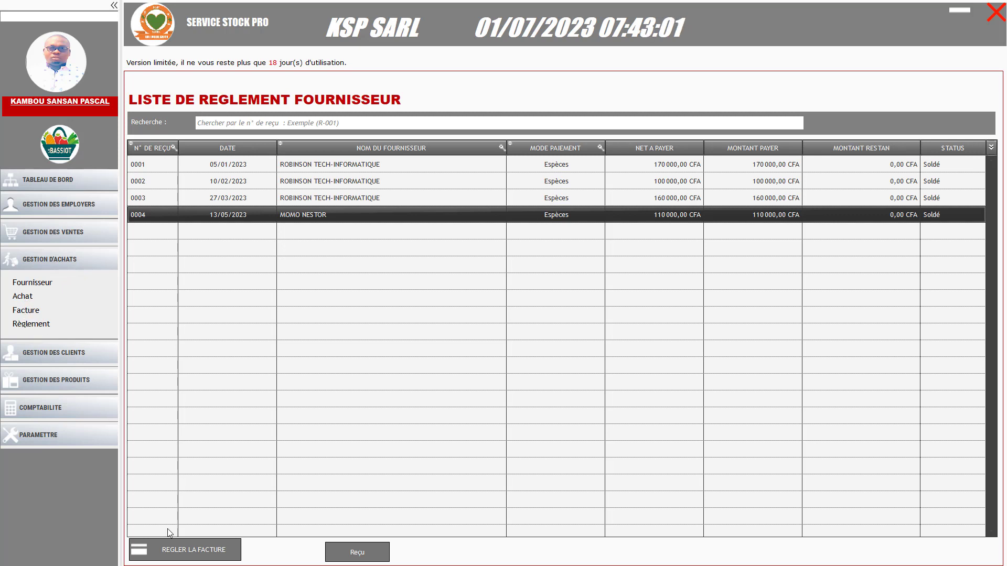
click(196, 556)
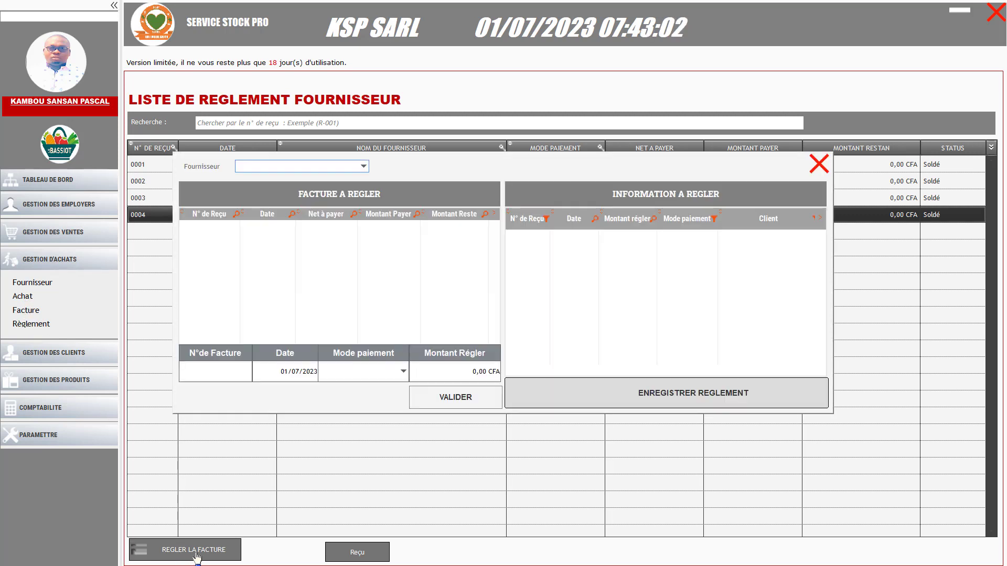
click(819, 166)
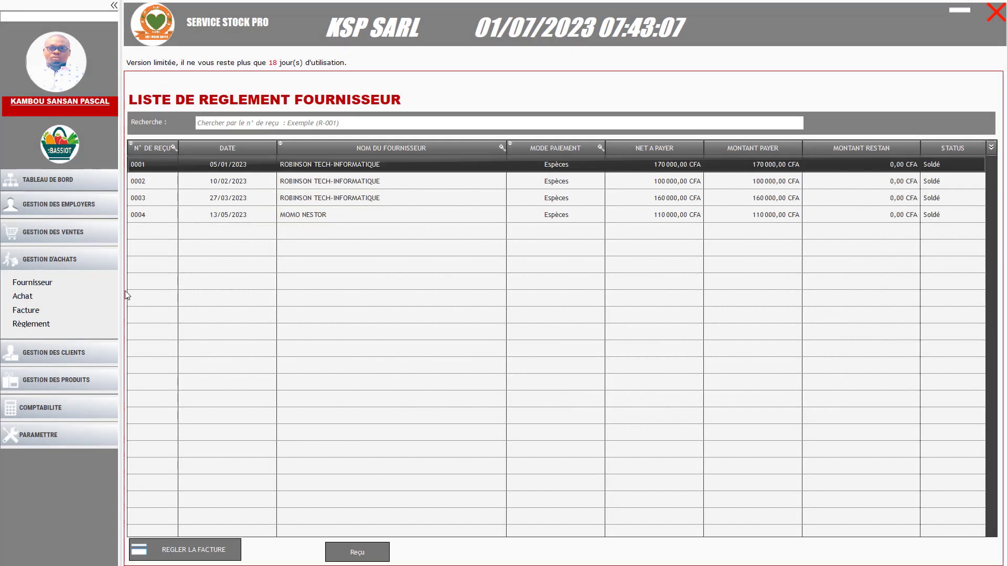
click(60, 263)
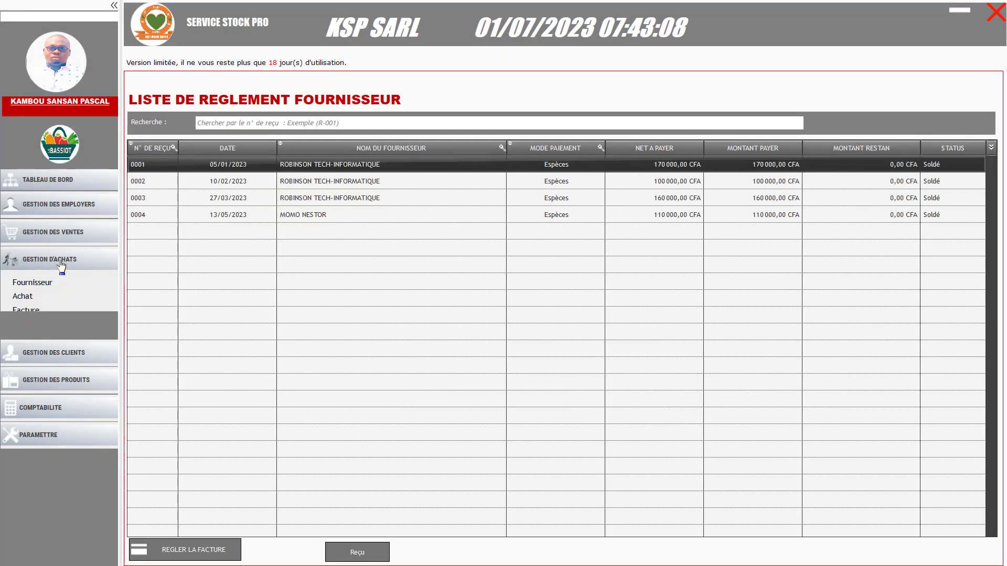
click(69, 235)
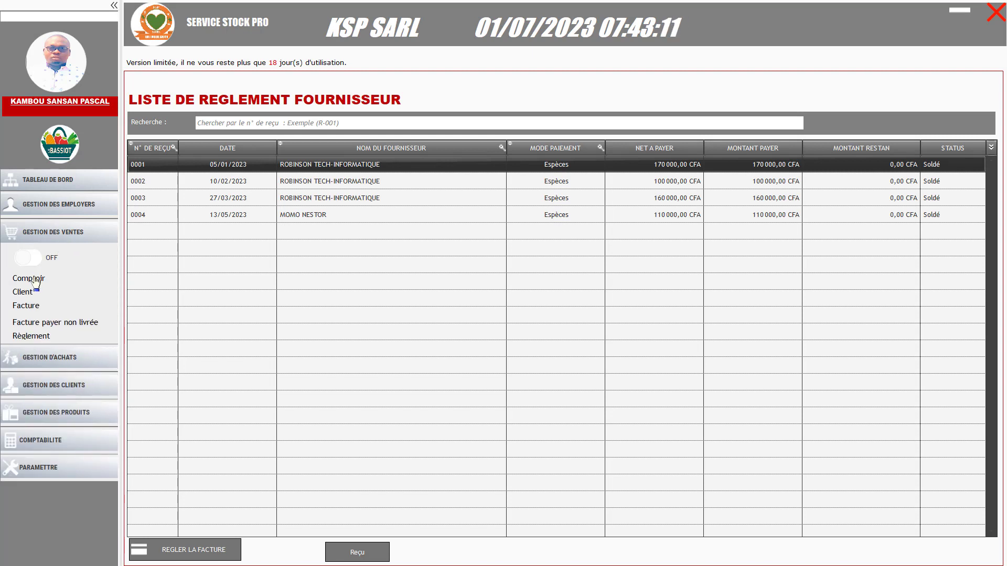
click(57, 236)
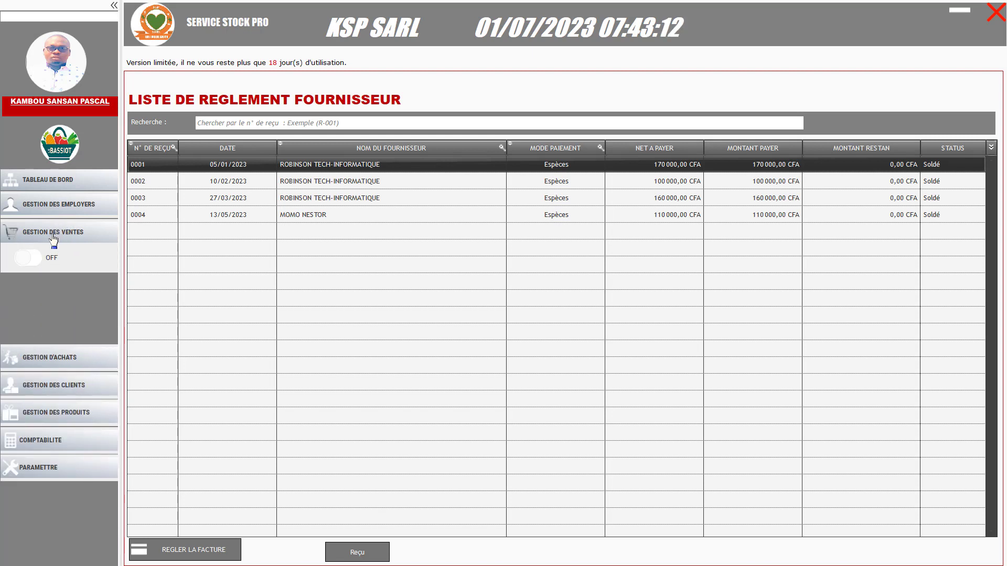
At the Comptoir counter, add three ASUS K56CB-X0100H laptops to the ticket
click(61, 152)
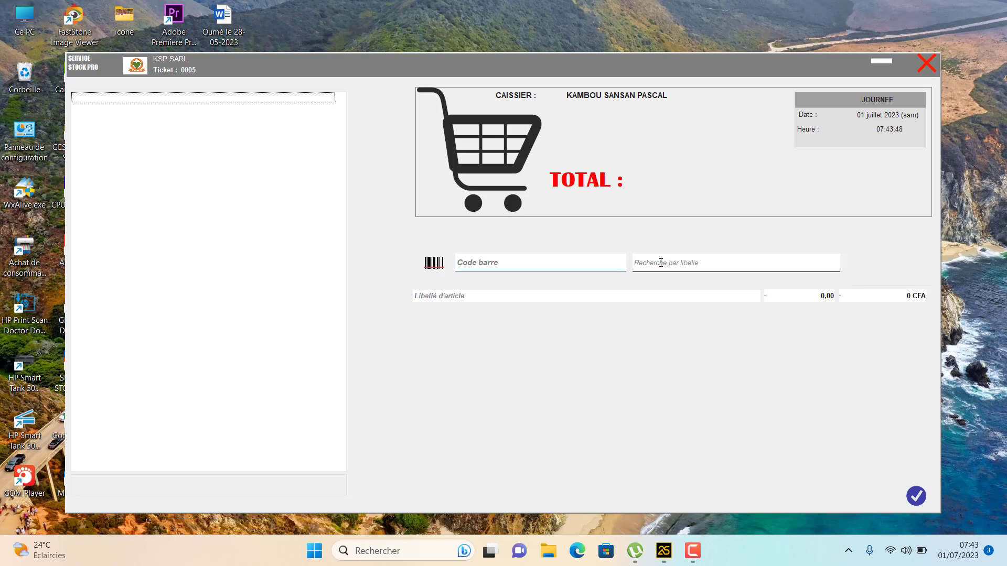
text(AS)
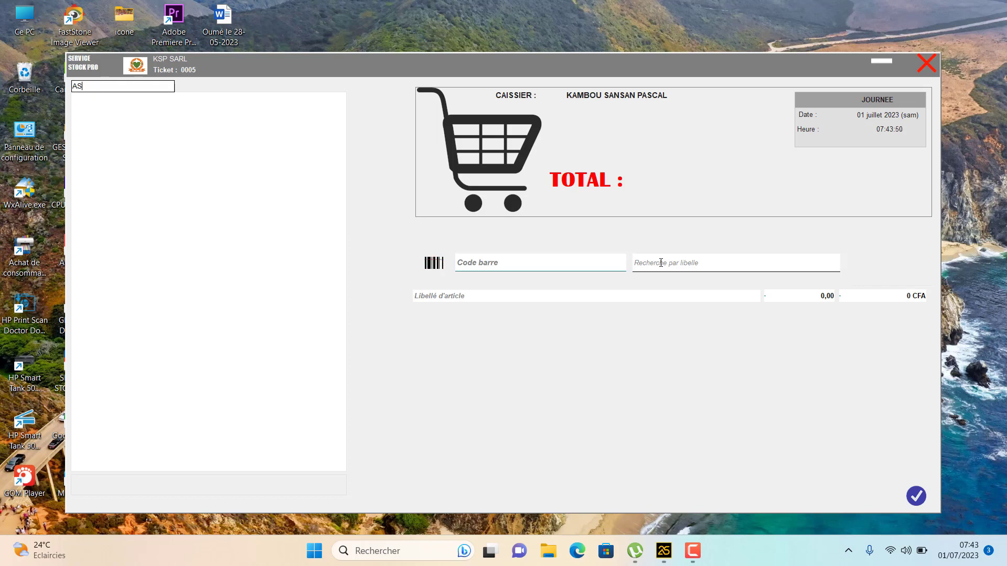
click(661, 263)
text(AS)
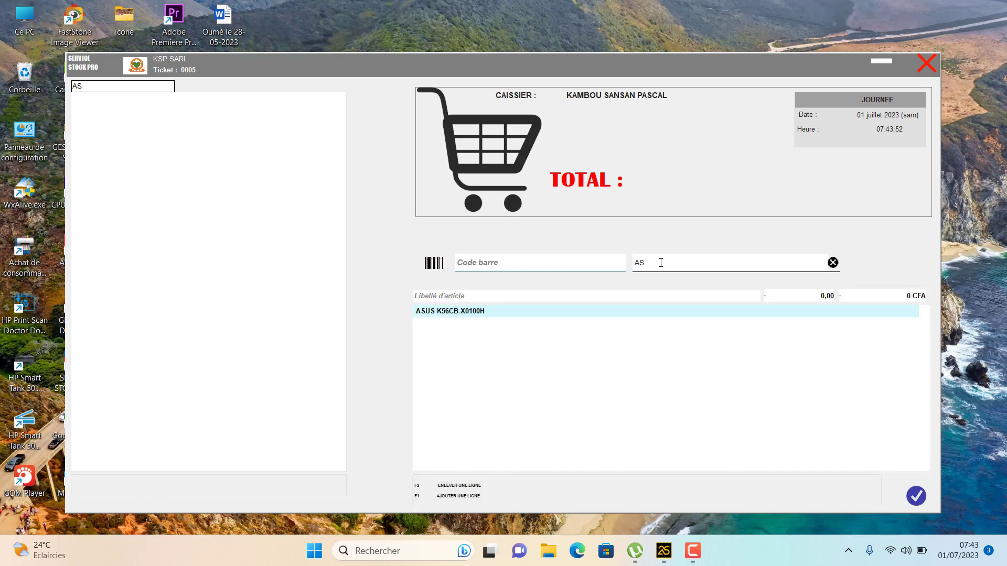
click(482, 314)
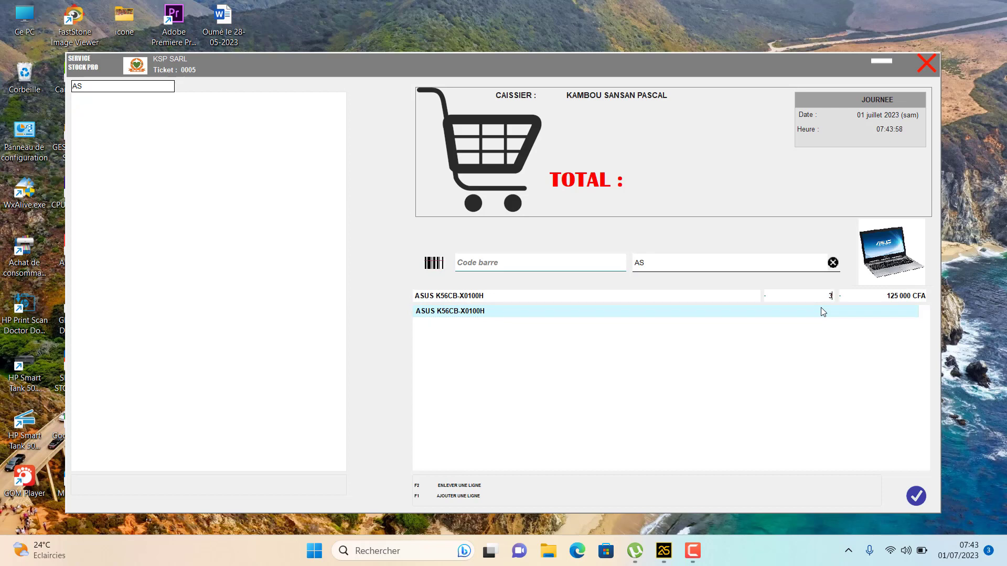
key(Return)
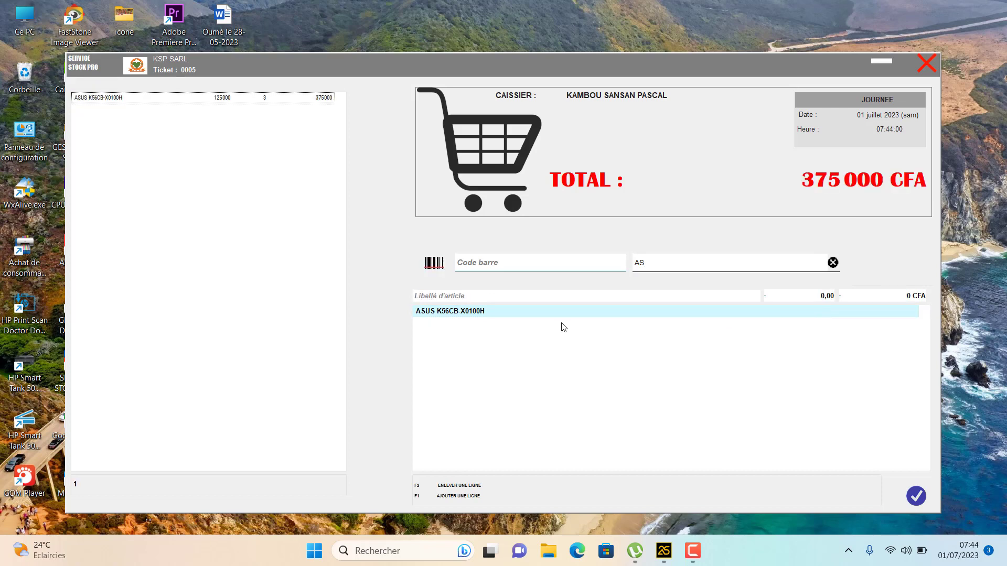
Add five HP ELITEBOOK 850 G3 and four HP ELITEBOOK 850 G3 CORE I5 to the ticket
click(650, 265)
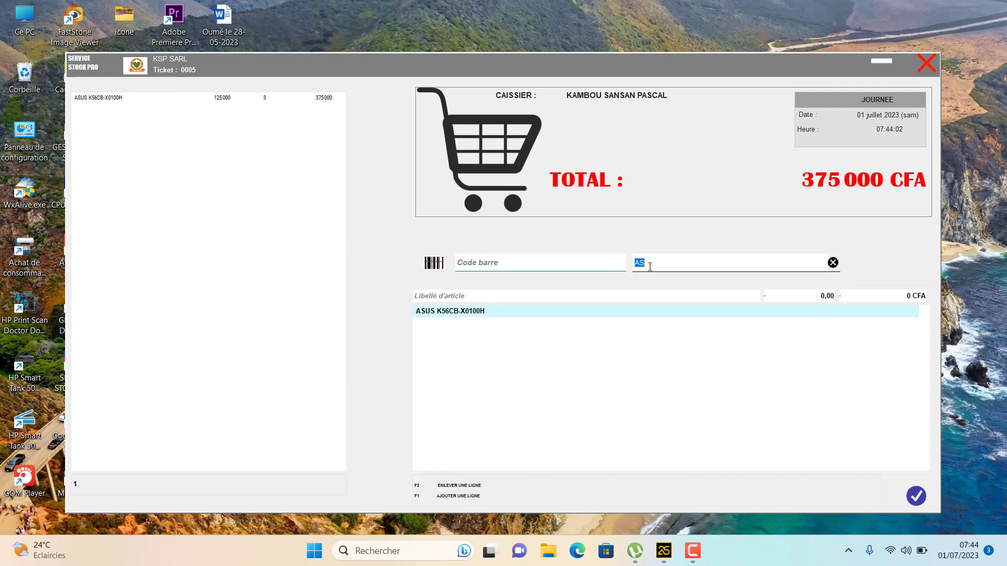
text(ET)
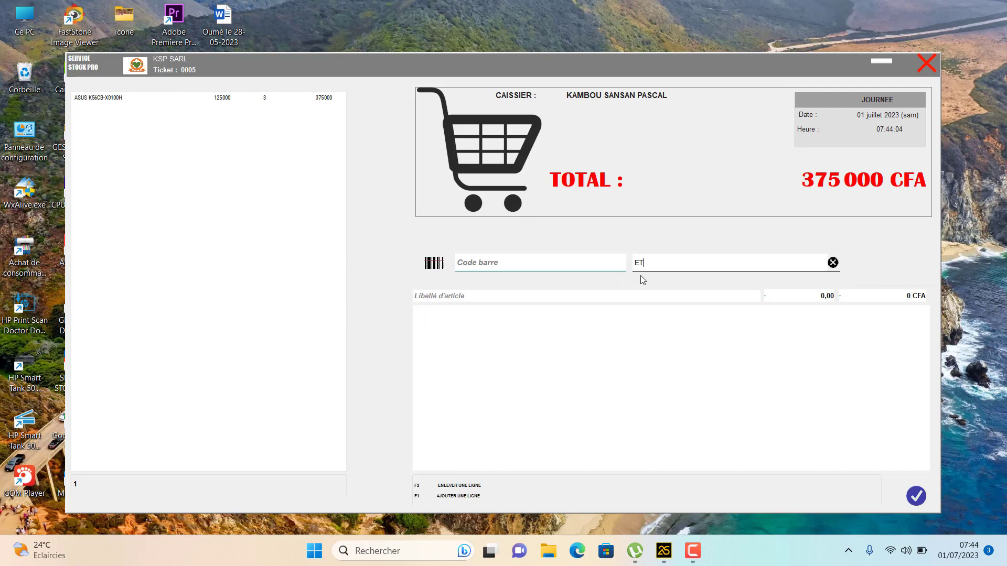
key(BackSpace)
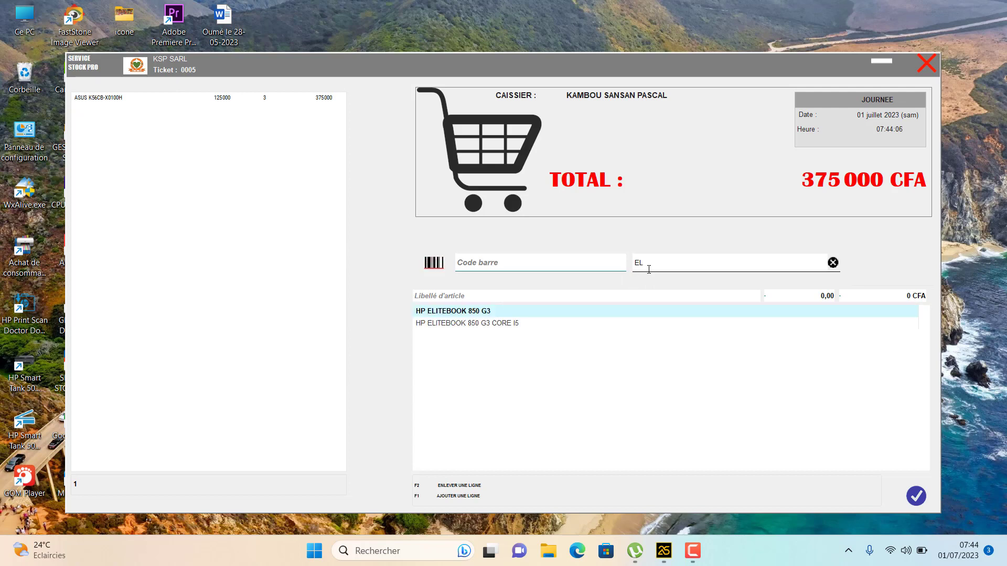
text(L)
click(658, 312)
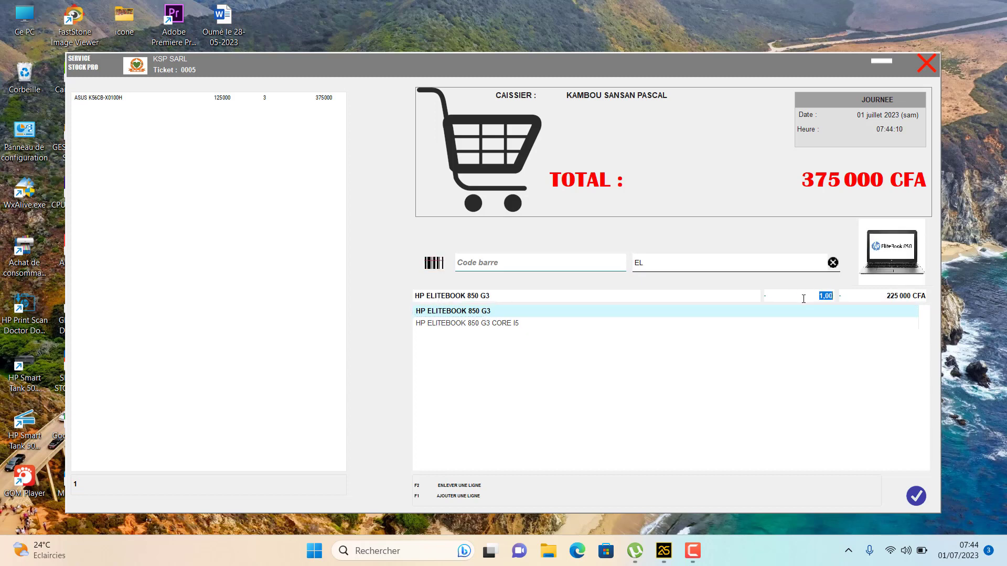
text(5)
key(Return)
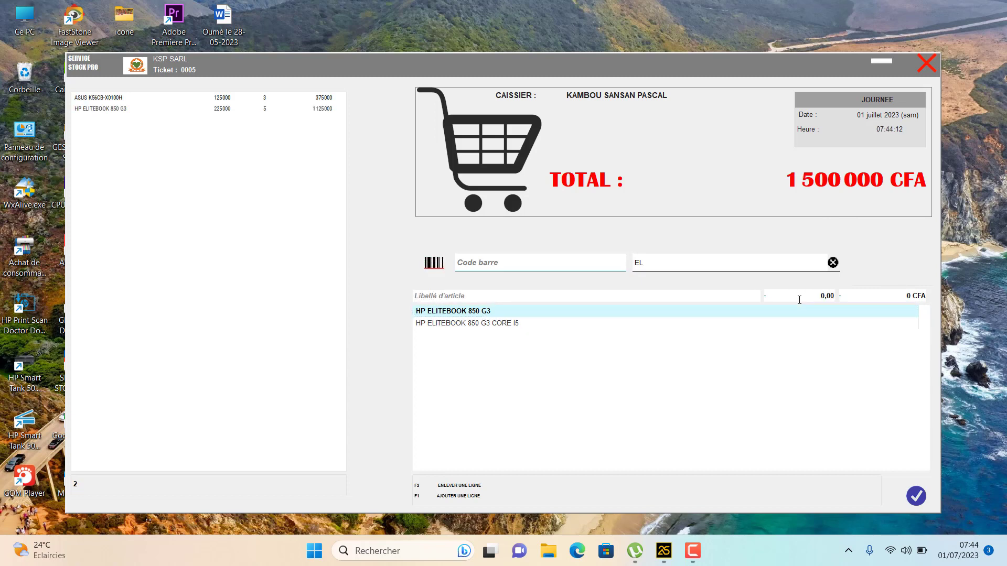
click(508, 324)
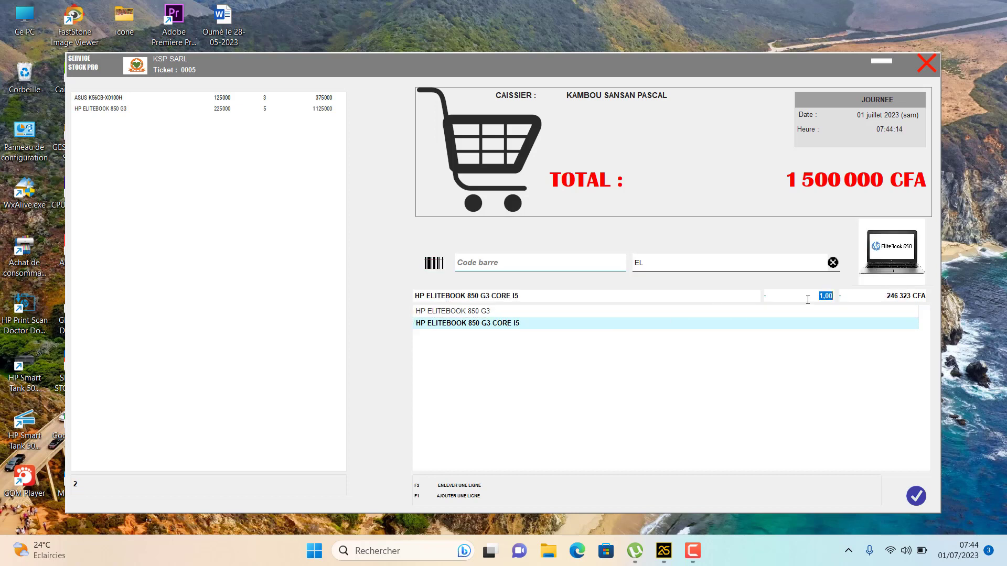
text(4)
key(Return)
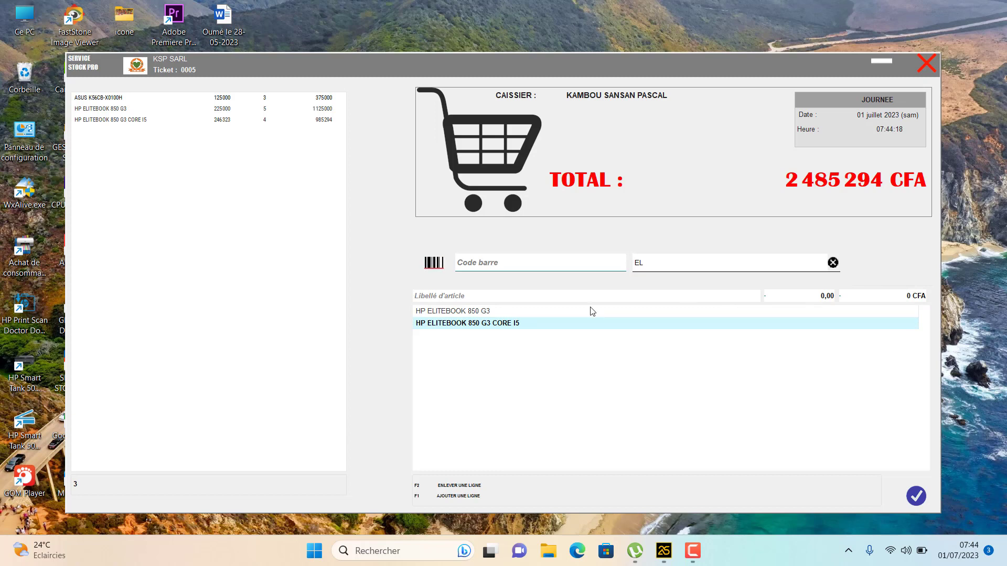
Add ten HP LAPTOP units, bringing ticket 0005 to 3 835 294 CFA, and finalise
click(653, 268)
text(HP)
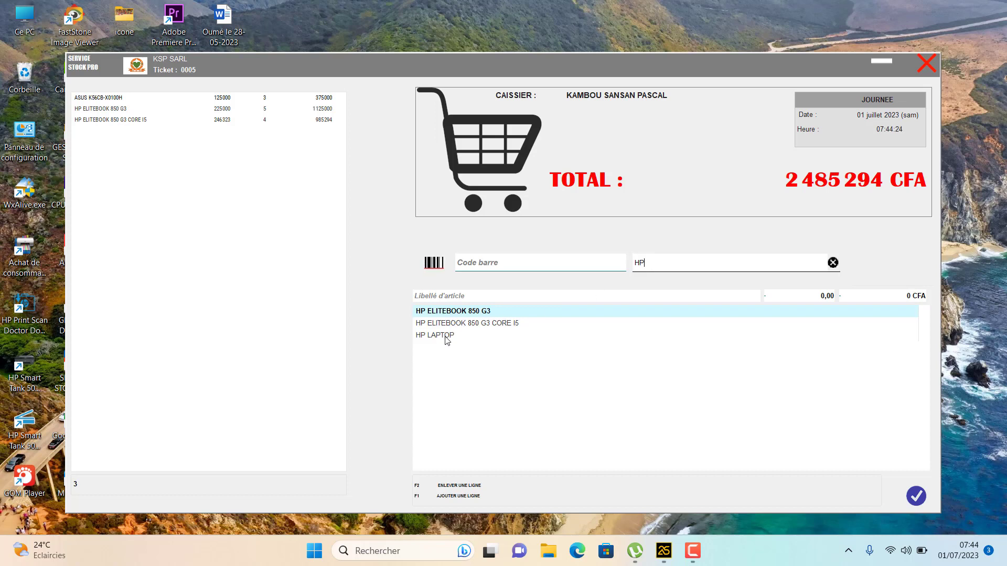
click(446, 336)
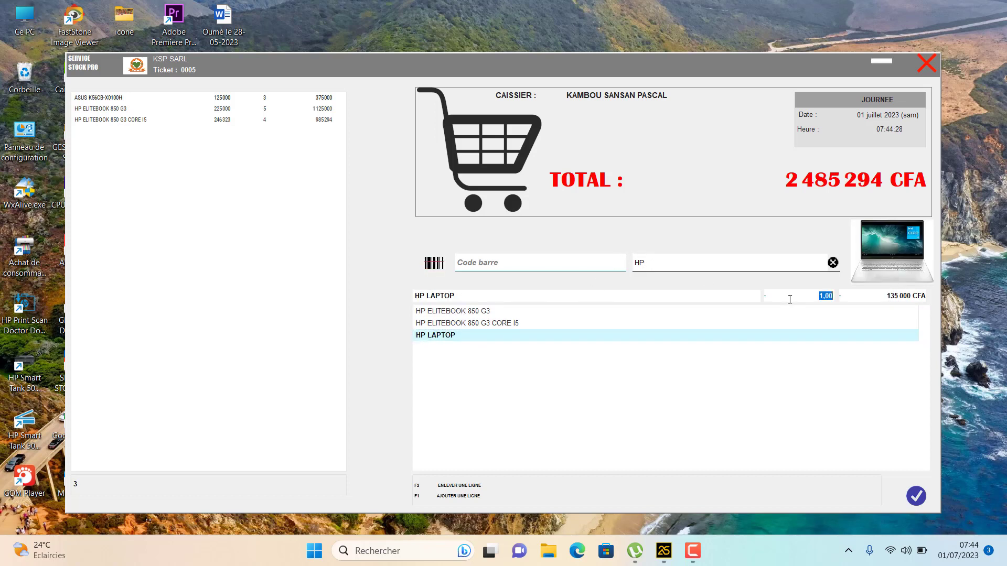
text(1)
key(Return)
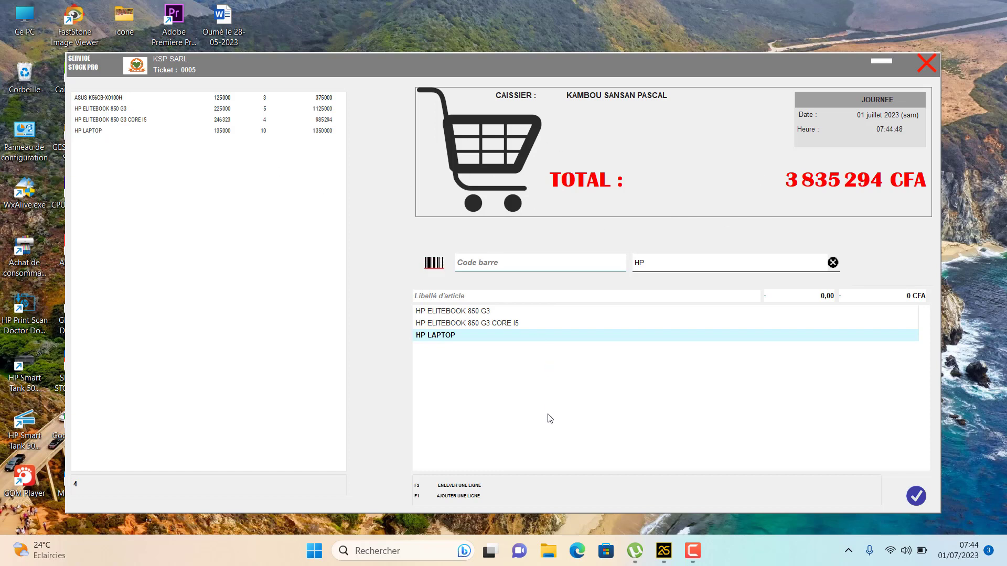
click(918, 496)
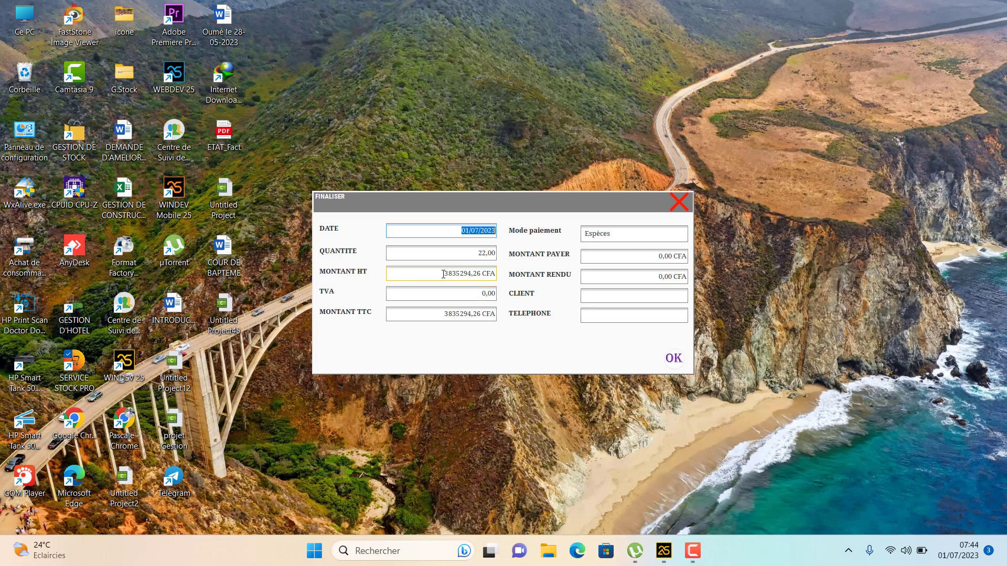
Copy the MONTANT TTC total in the FINALISER window
click(443, 274)
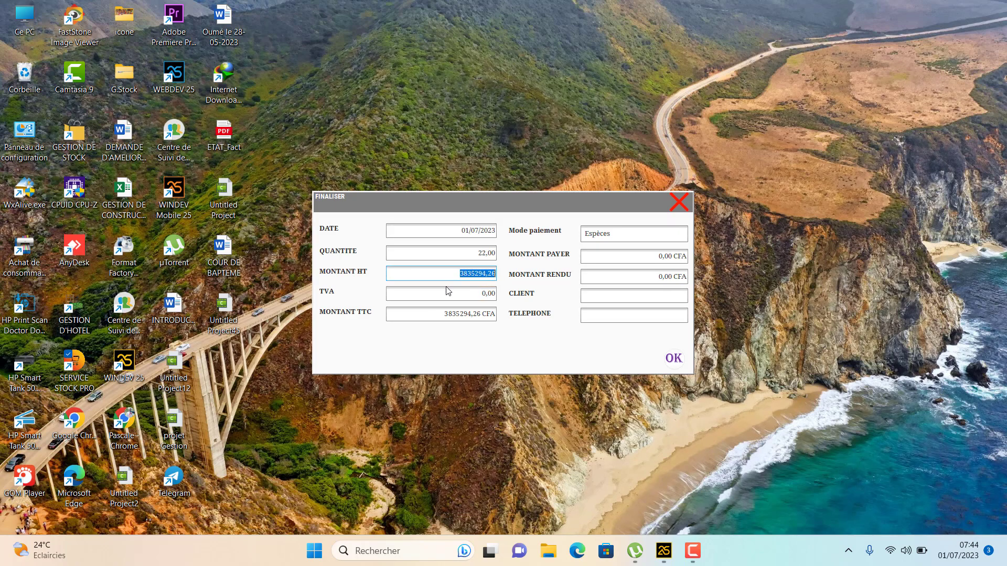
click(444, 317)
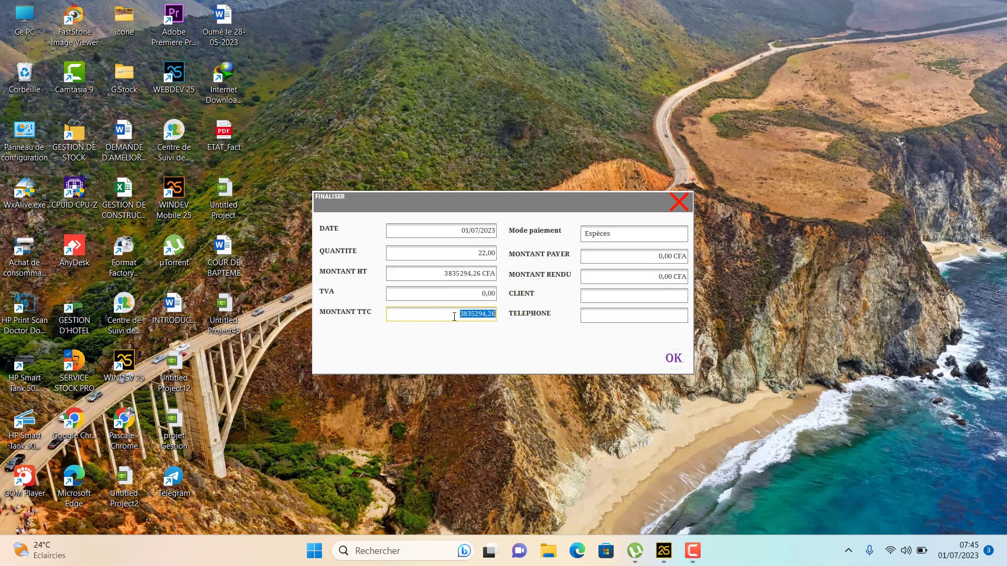
right_click(454, 317)
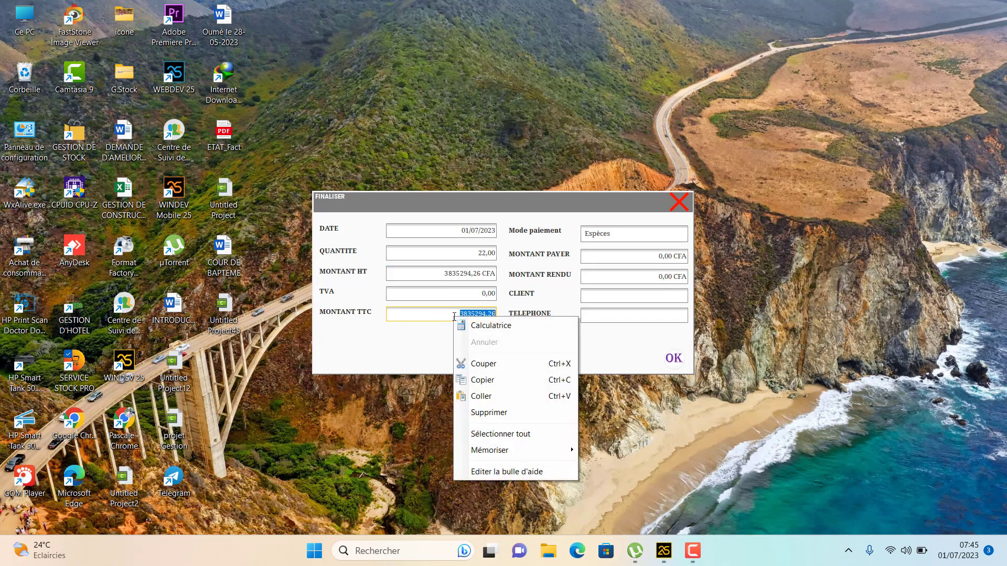
click(486, 385)
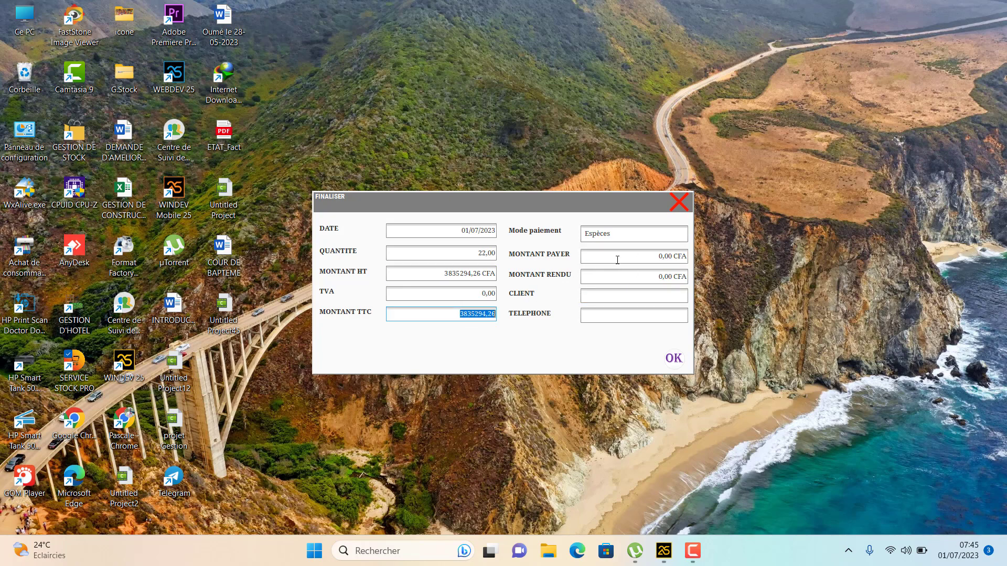
Enter 5 000 000 CFA paid in cash, leaving 1 164 705,74 CFA change, and save
click(620, 258)
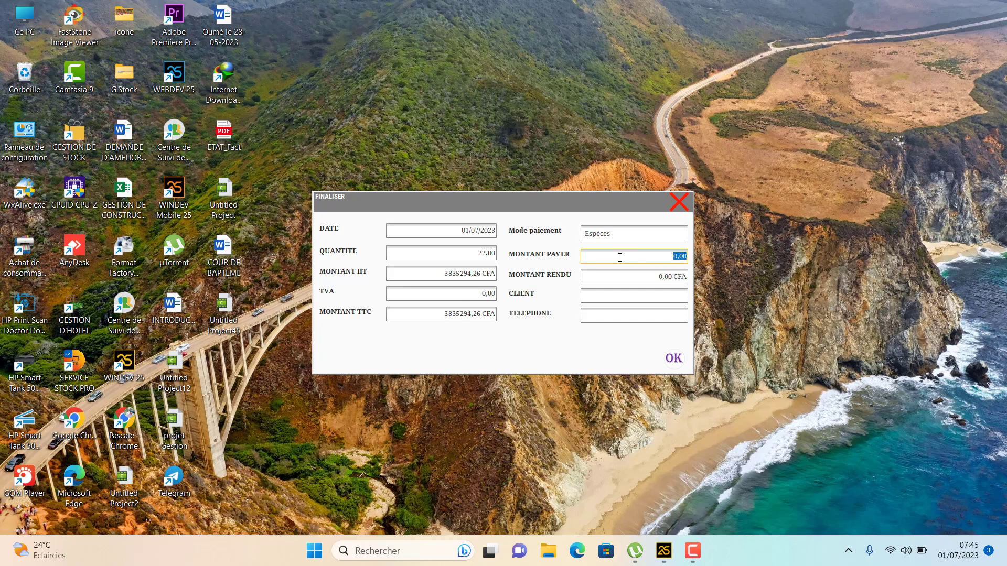
text(5000000)
click(625, 272)
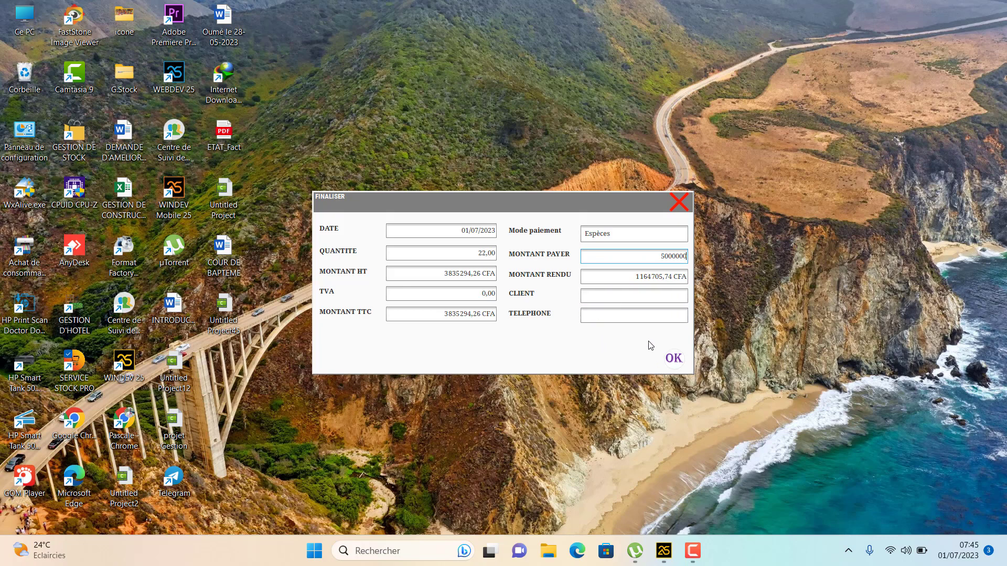
click(601, 292)
click(674, 361)
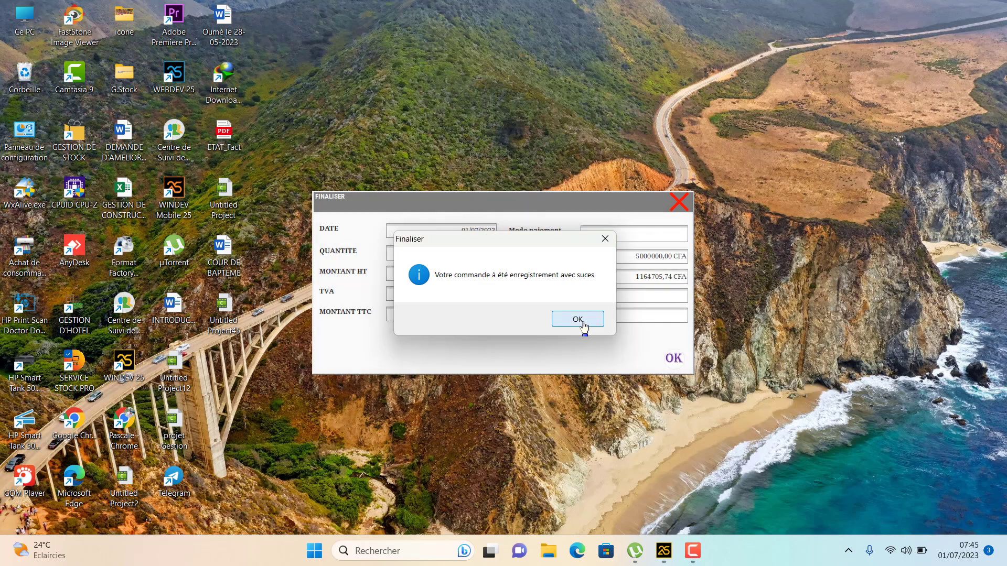
click(583, 327)
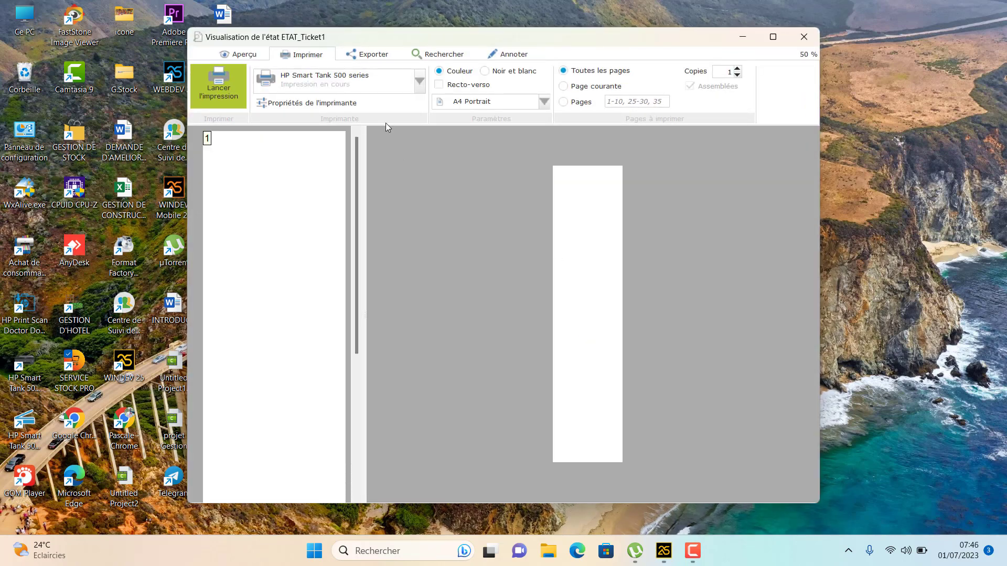
Keep the HP Smart Tank 500 series printer, view the receipt full screen, then close it
click(372, 84)
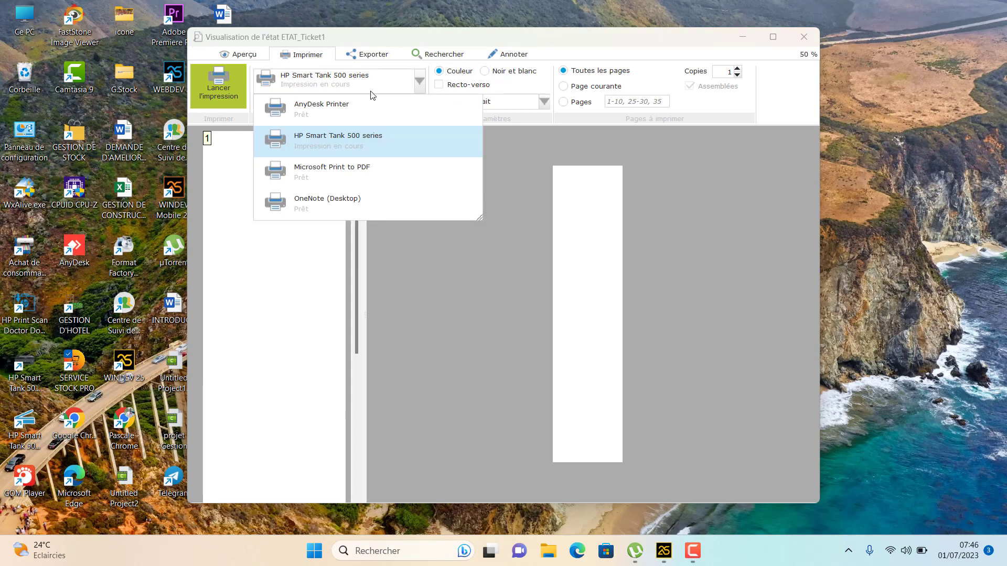
click(362, 148)
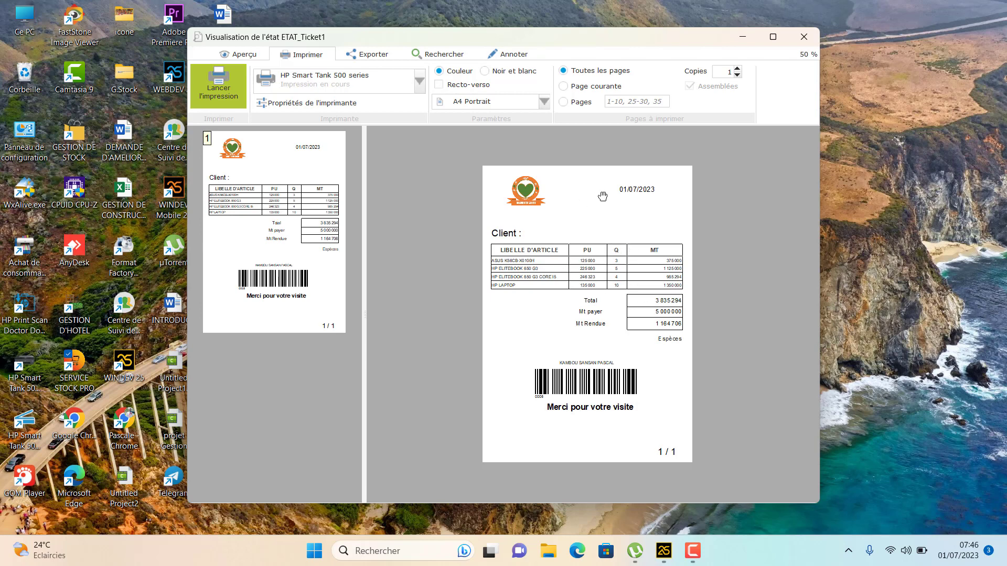
click(773, 38)
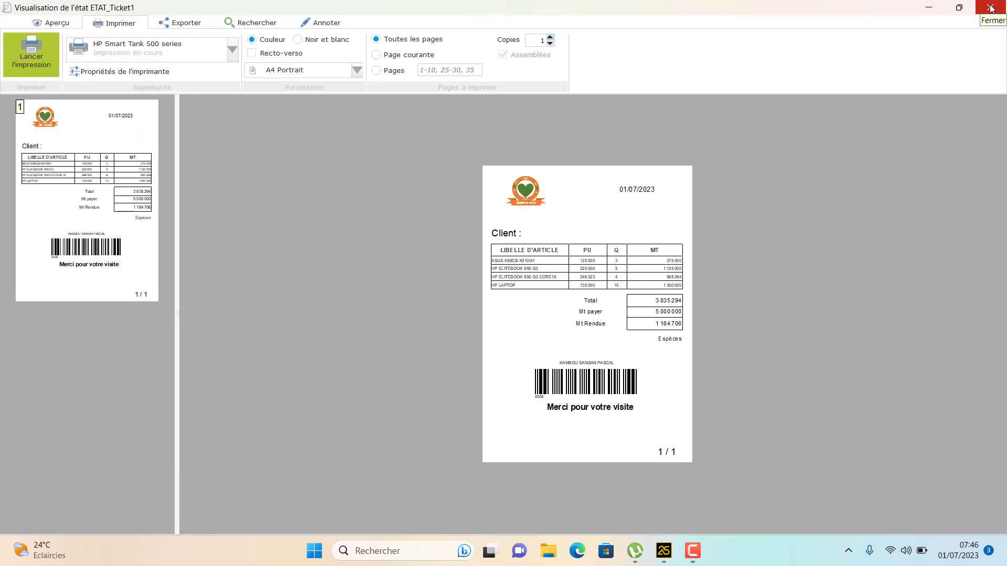
click(990, 8)
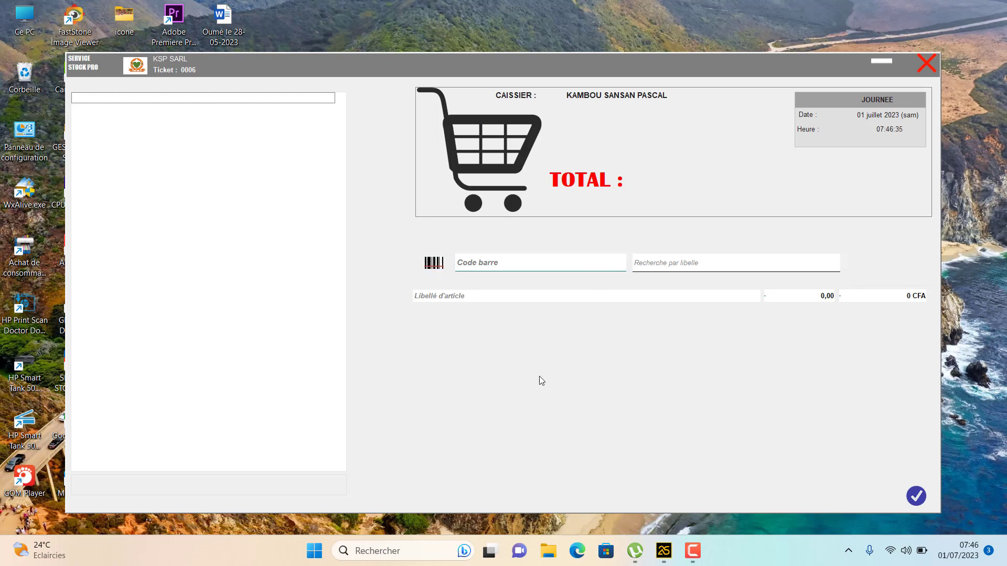
Close the sales counter and open the Client sale form under Gestion des ventes
click(927, 65)
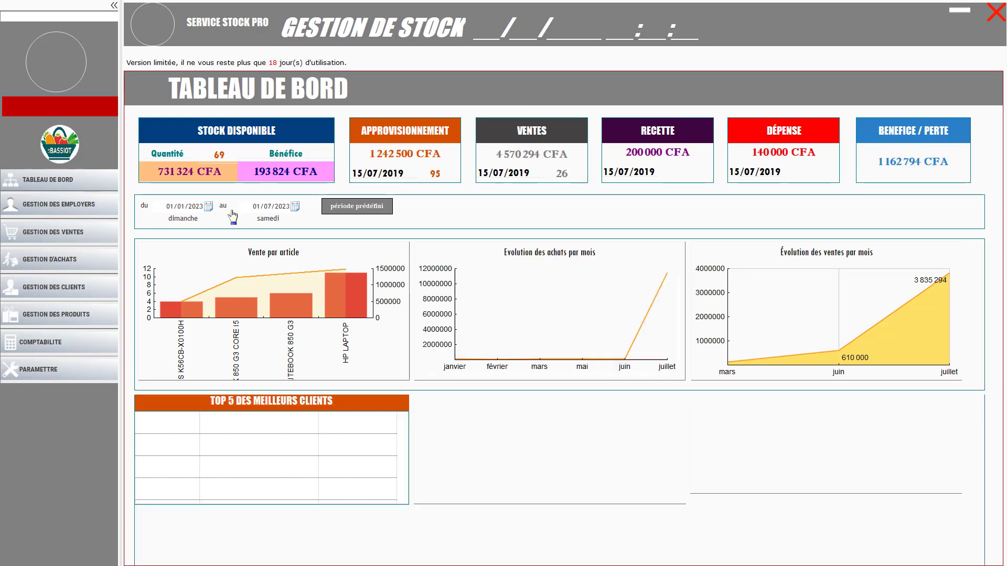
click(72, 239)
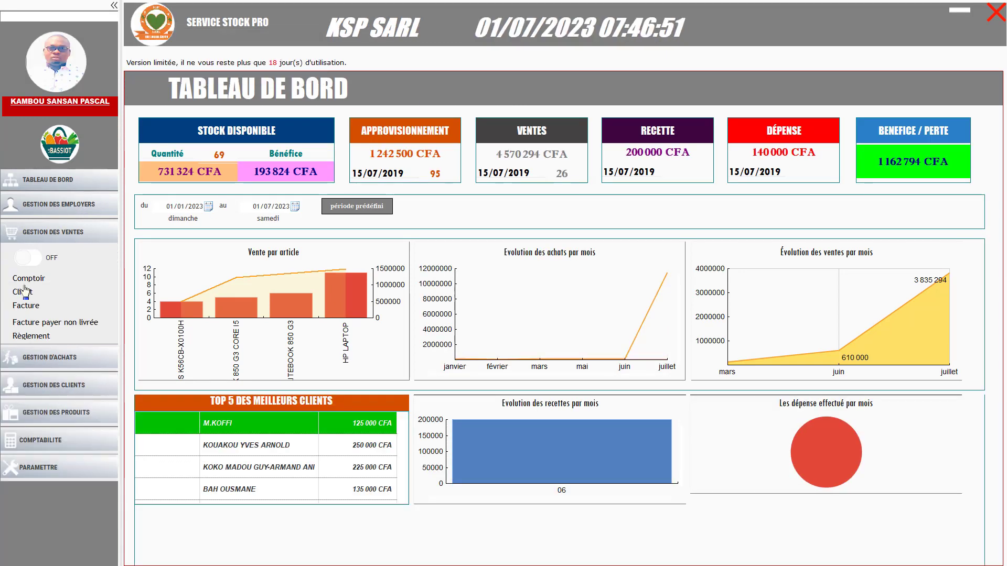
click(33, 286)
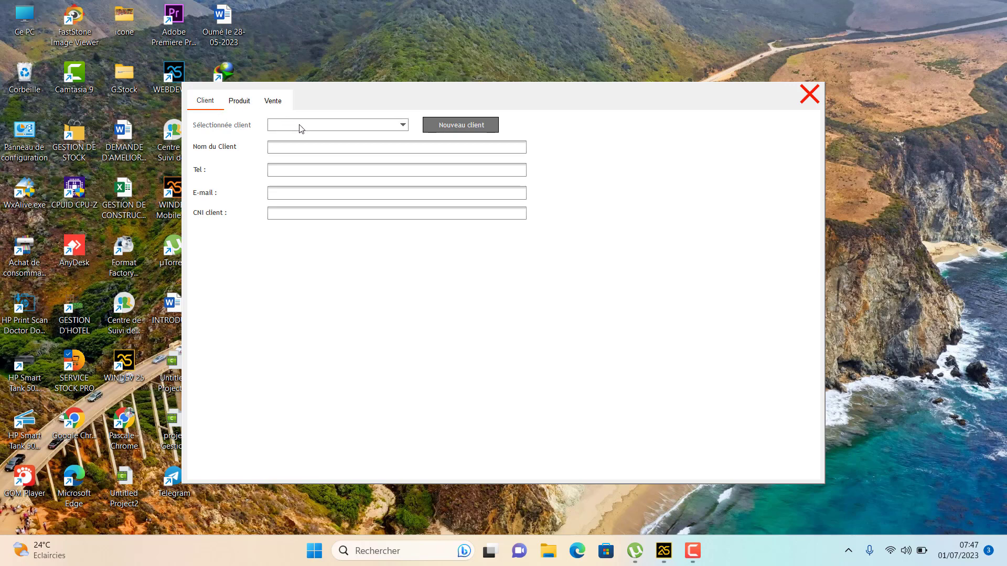
click(303, 127)
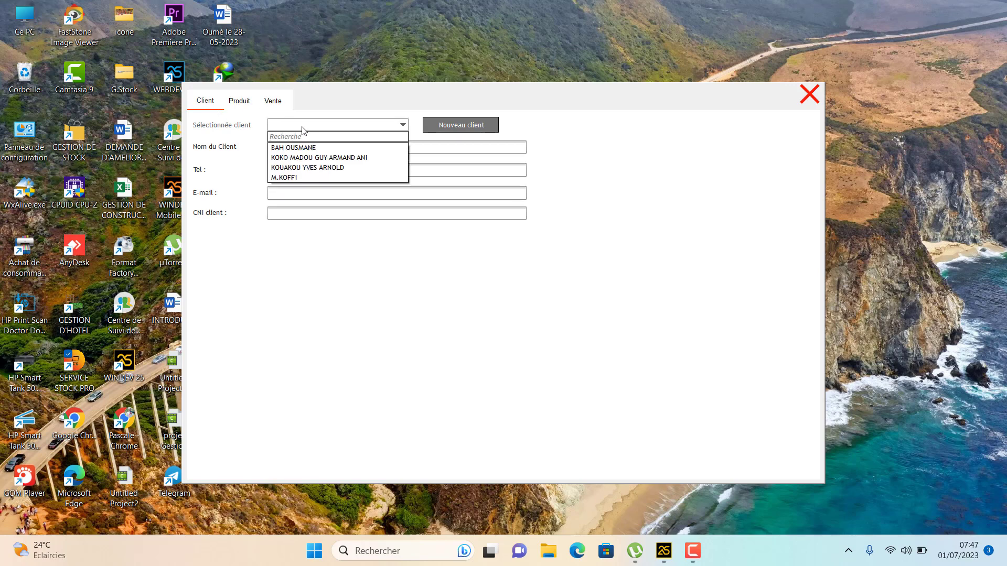
click(292, 179)
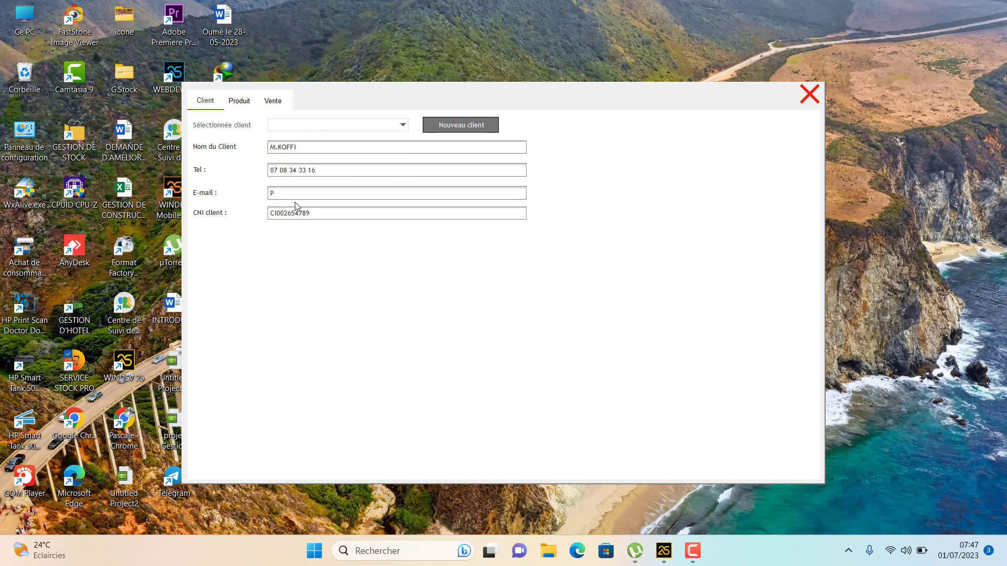
click(246, 104)
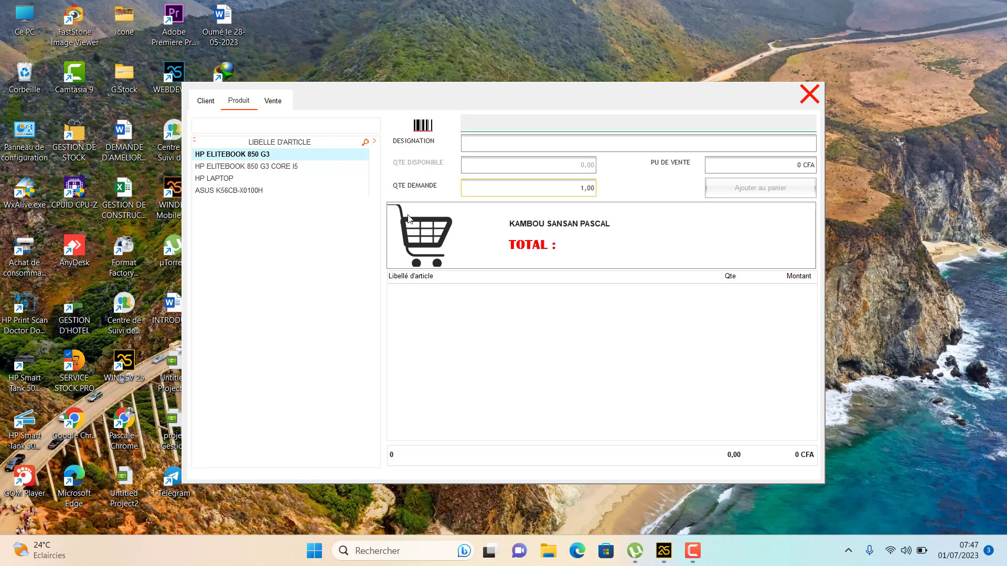
click(232, 167)
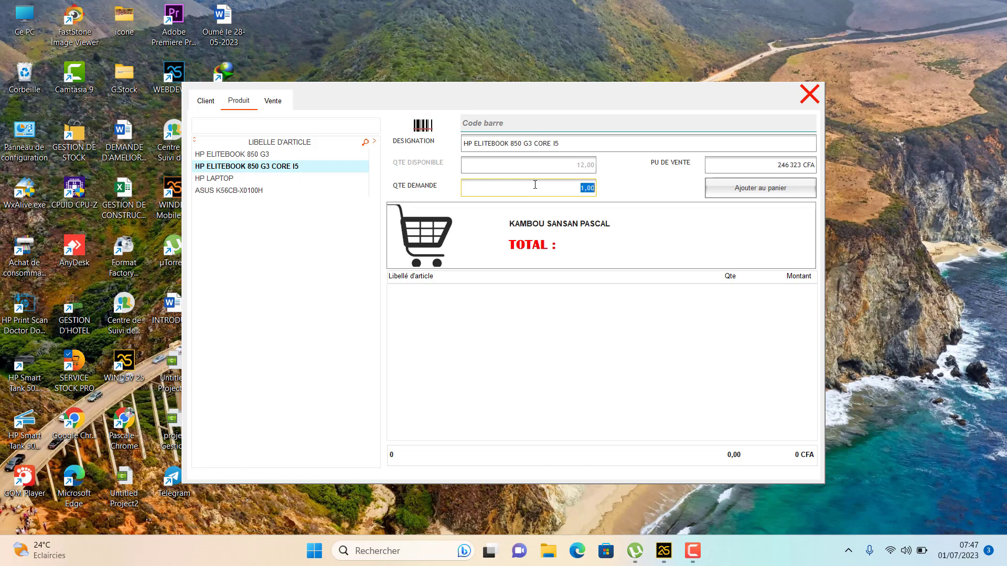
text(4)
key(Return)
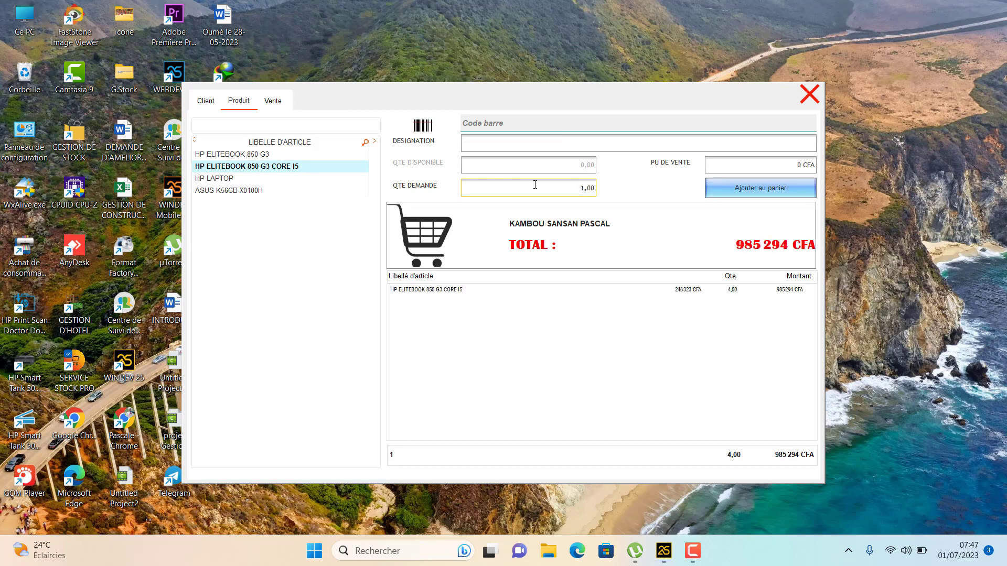
Copy the TTC total into Montant payer, set payment condition 0 jour, and save the sale
click(273, 100)
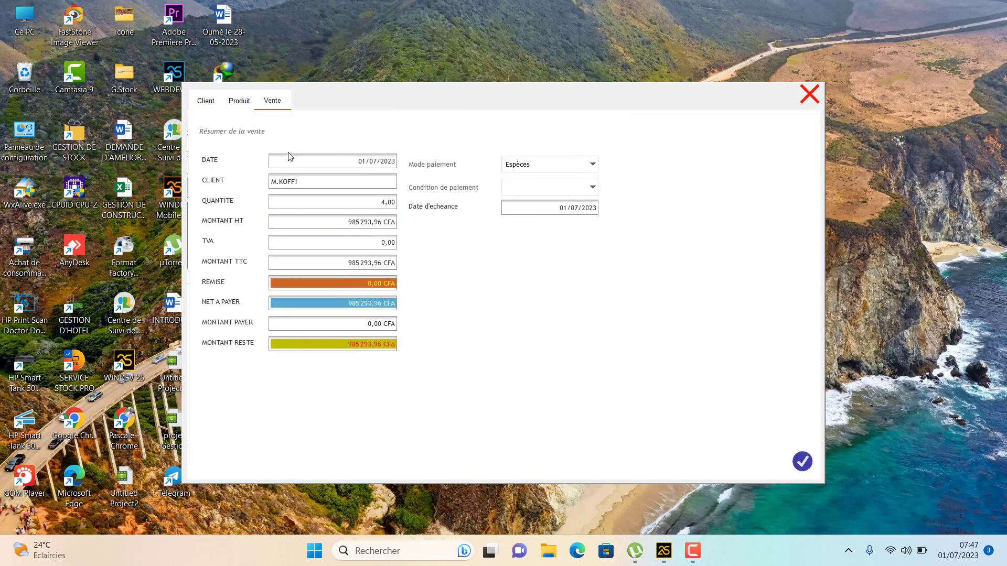
click(341, 264)
key(ctrl+c)
right_click(340, 267)
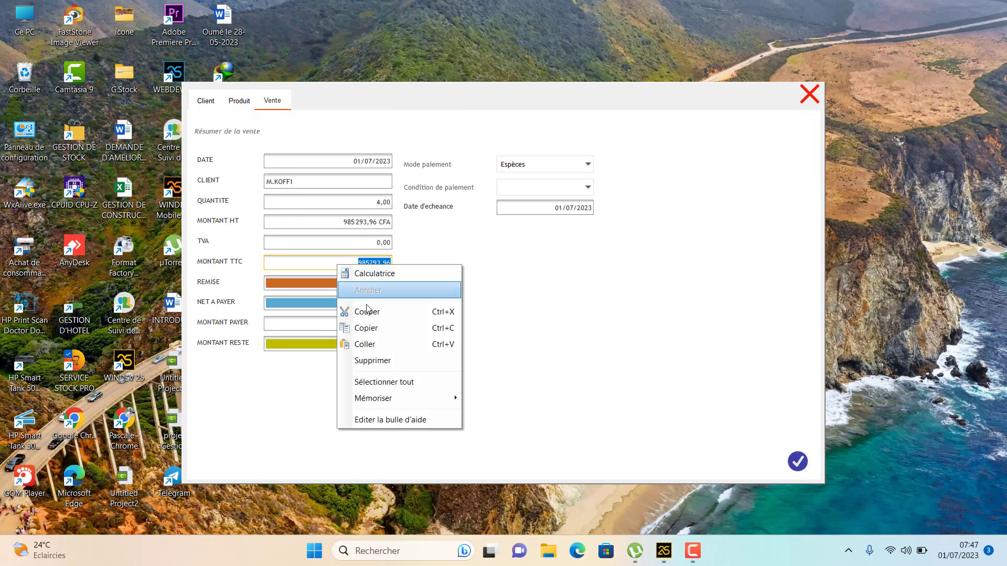
click(365, 333)
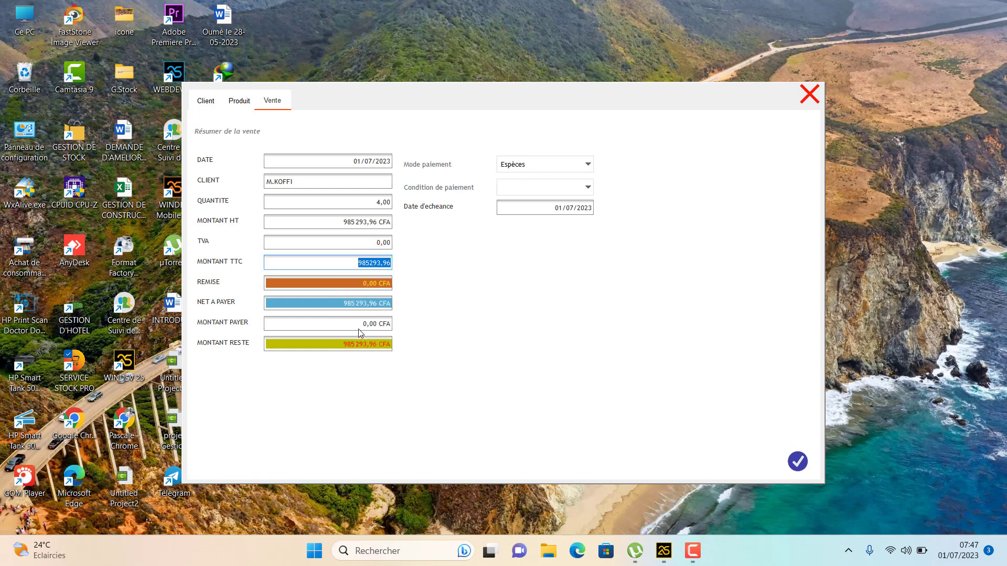
click(361, 324)
right_click(359, 326)
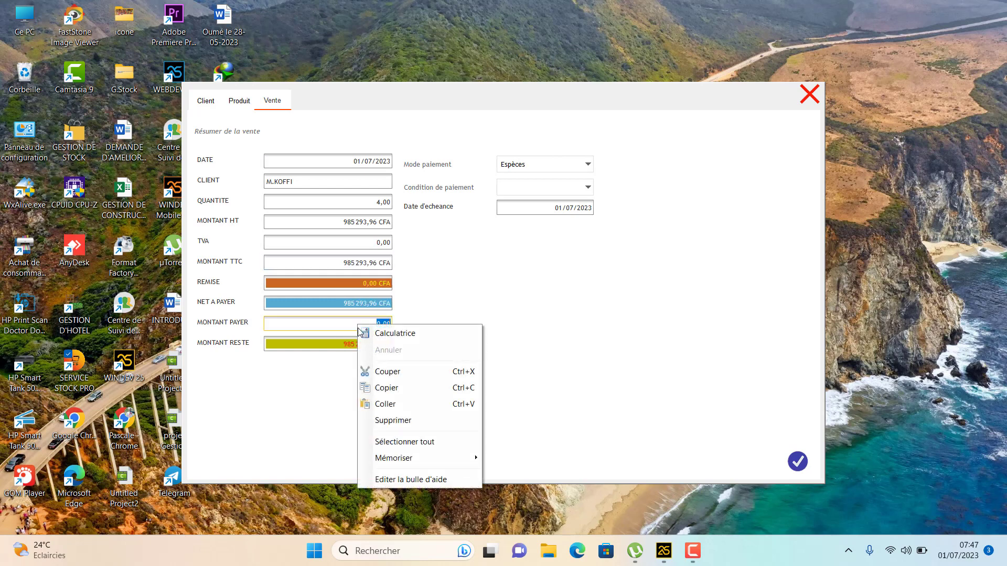
click(385, 407)
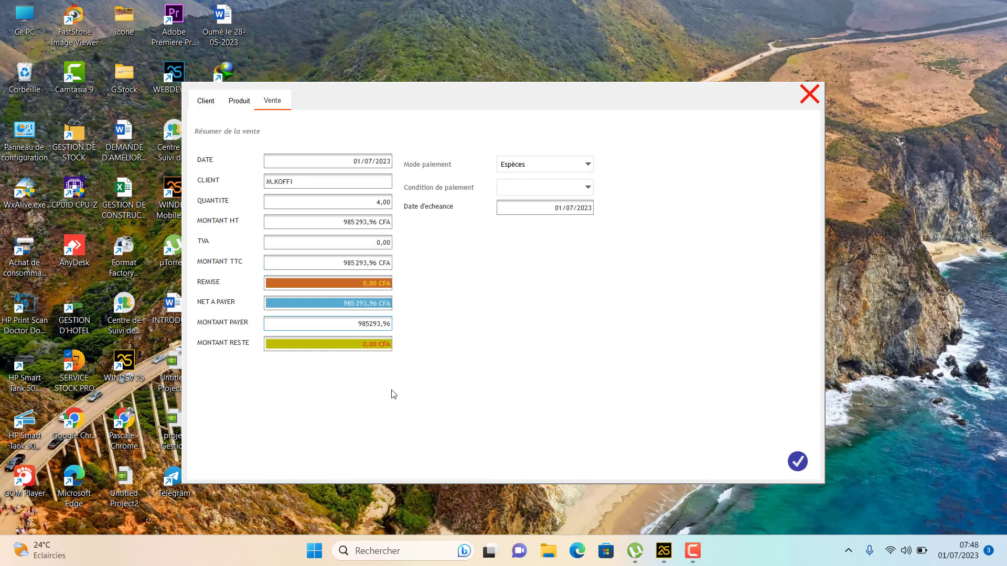
click(530, 190)
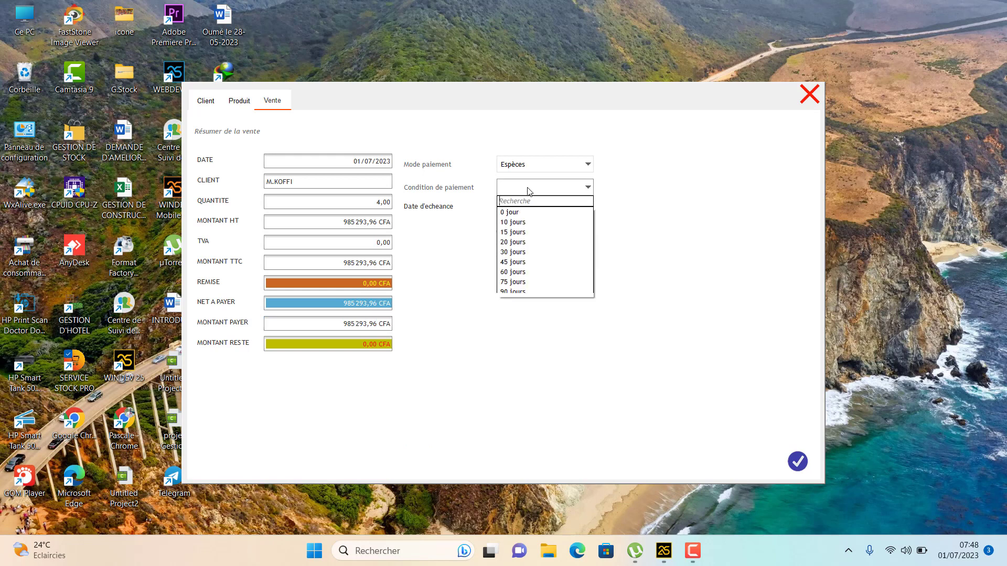
click(513, 213)
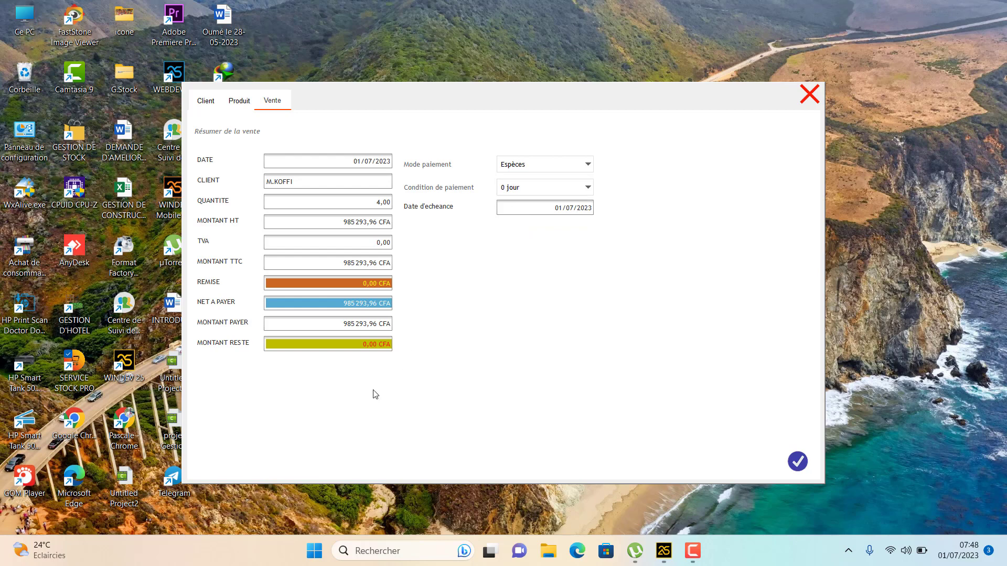
click(798, 465)
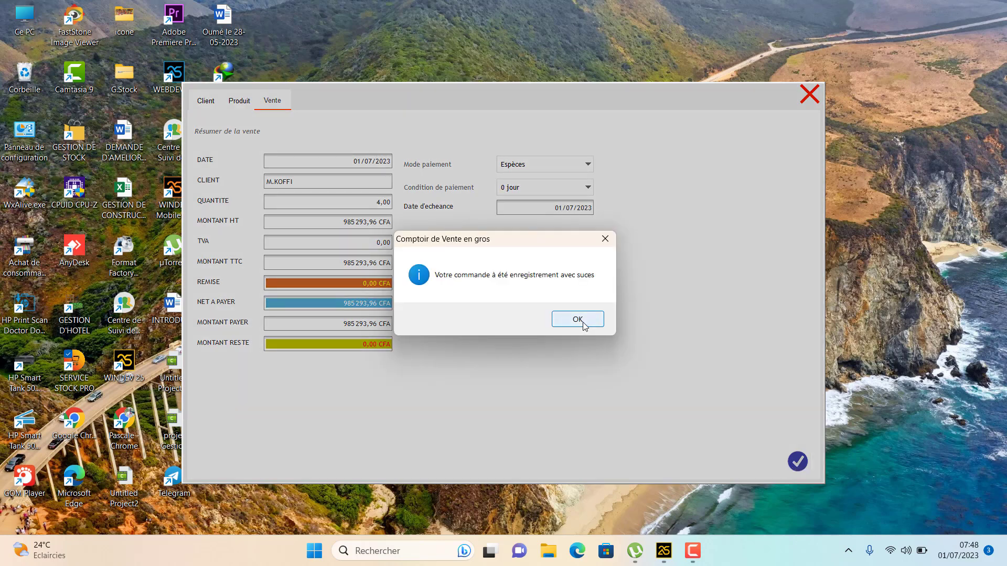
click(584, 325)
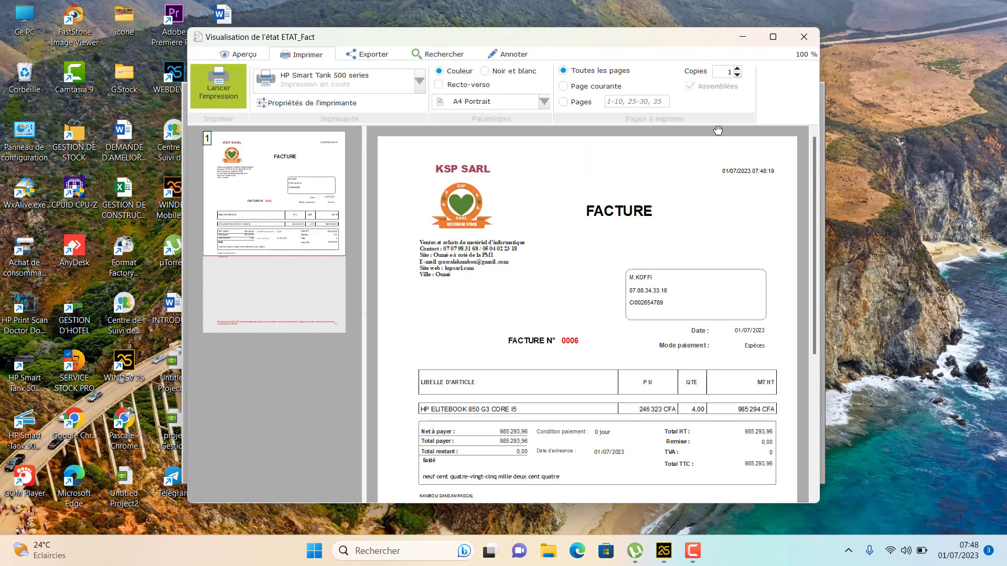
Maximise the invoice 0006 preview, then close it and the sale form
click(774, 37)
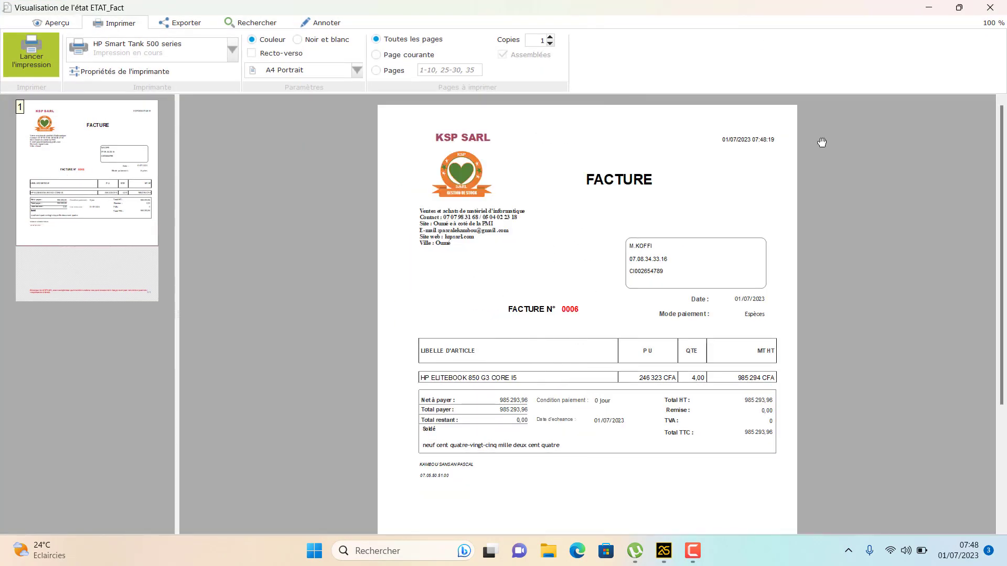
click(989, 10)
click(812, 103)
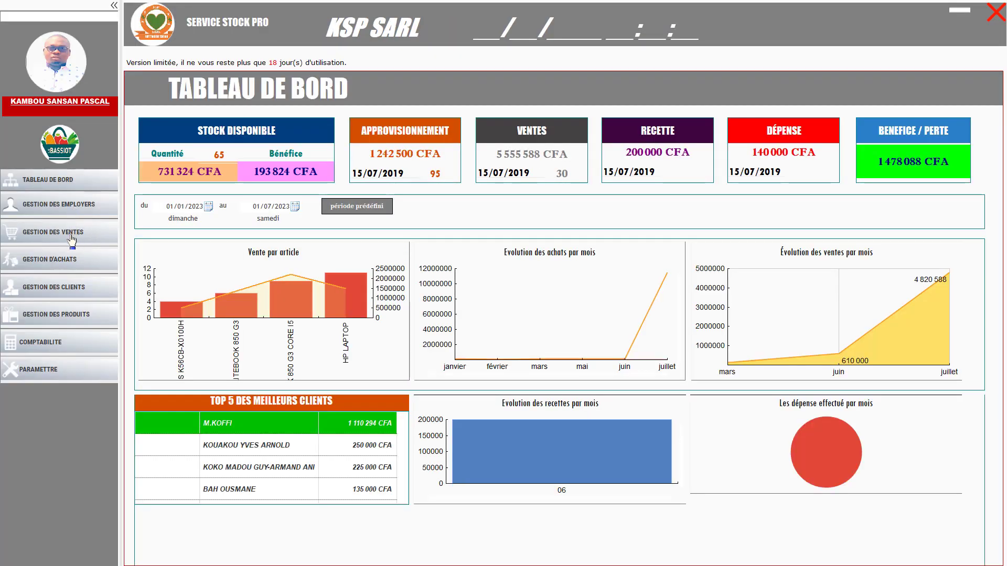
Turn the Gestion des ventes toggle ON and show the Facture payer non livrée list
click(53, 231)
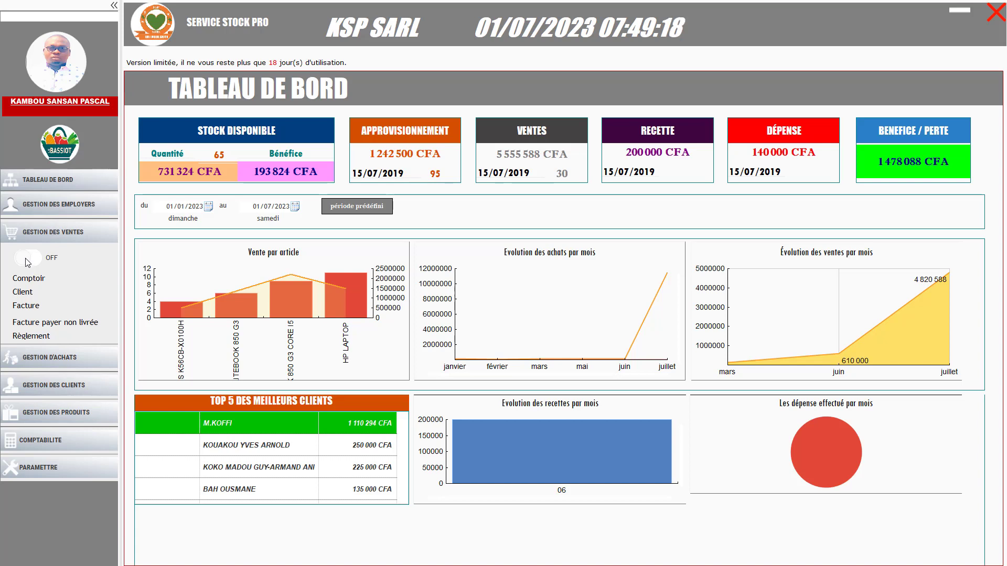
click(27, 259)
click(45, 323)
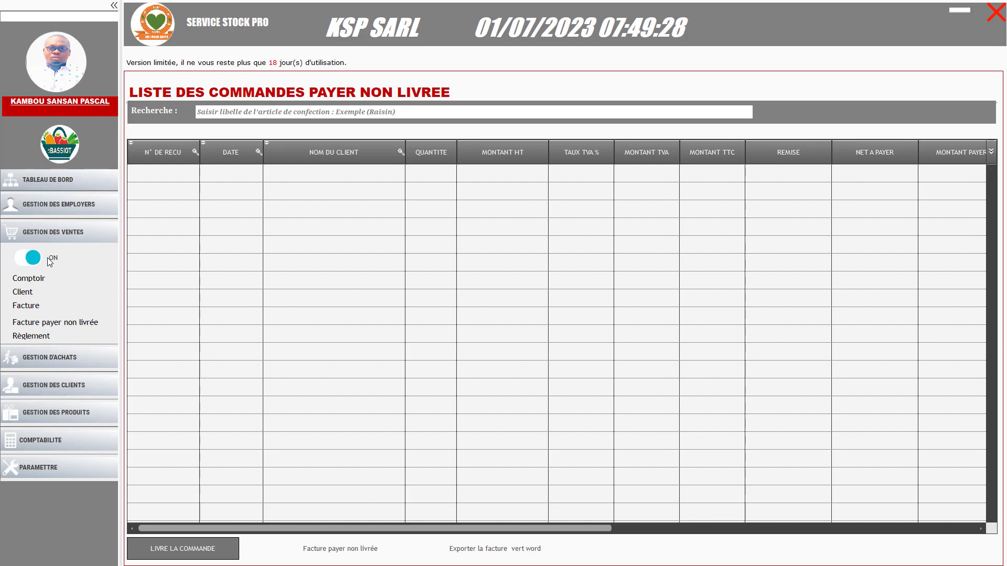
click(32, 284)
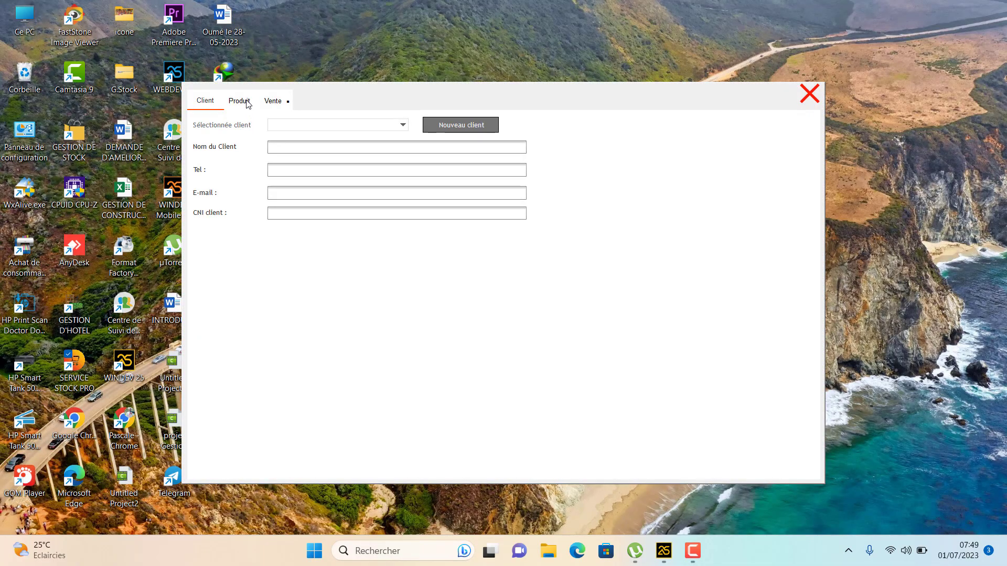
click(305, 128)
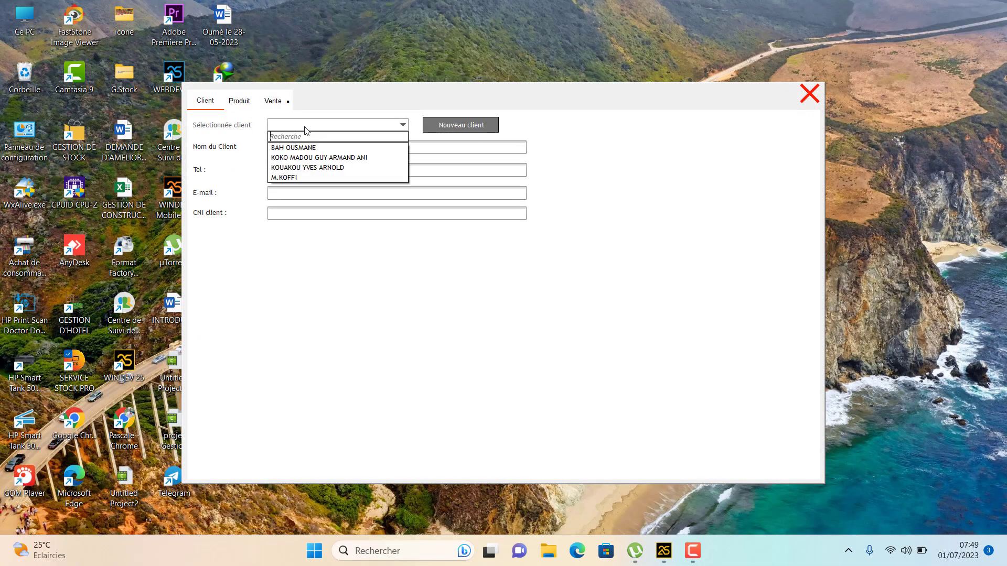
click(285, 178)
click(243, 109)
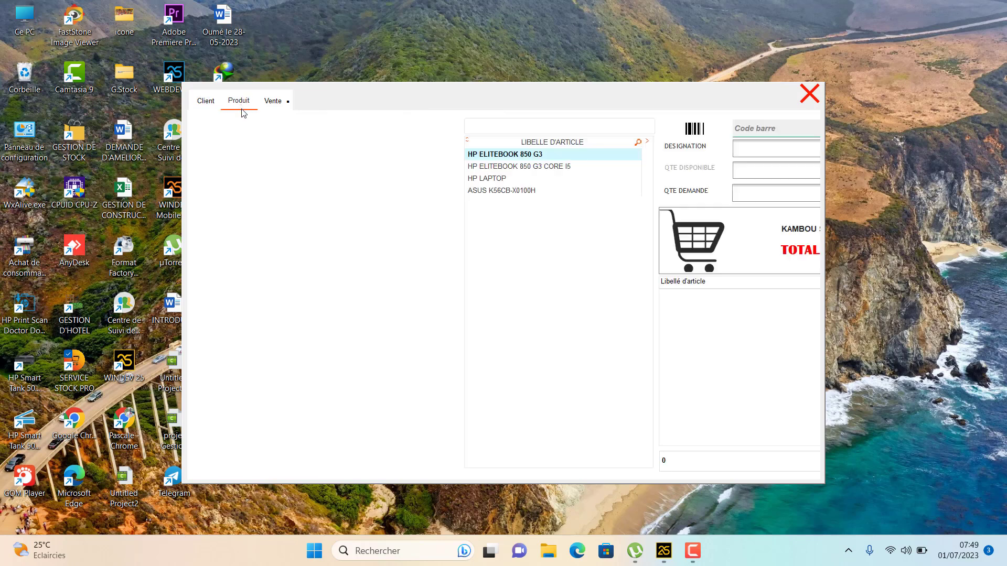
Add 2 HP ELITEBOOK 850 G3, 4 ELITEBOOK 850 G3 CORE I5 and 3 HP LAPTOP to the cart
click(244, 160)
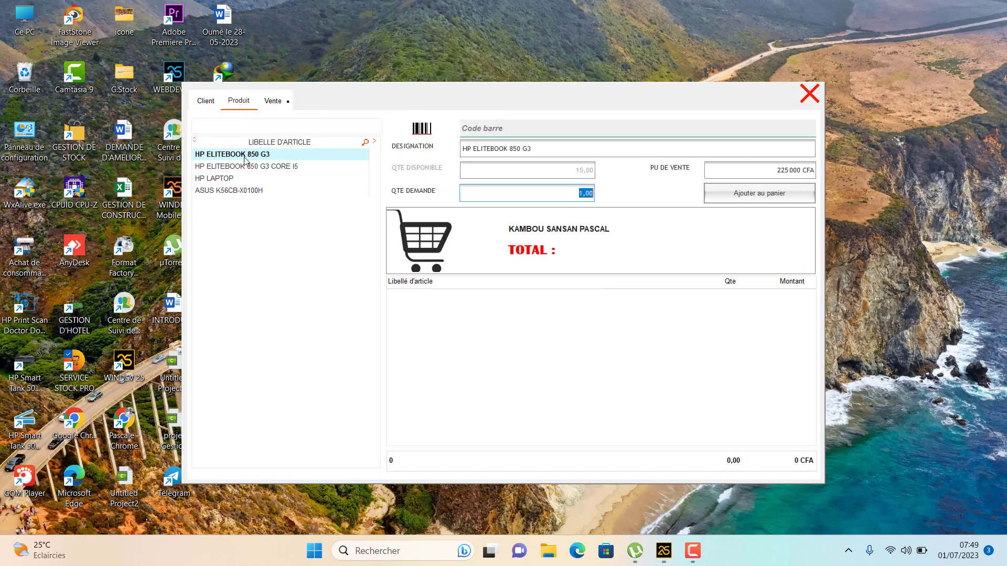
text(2)
key(Return)
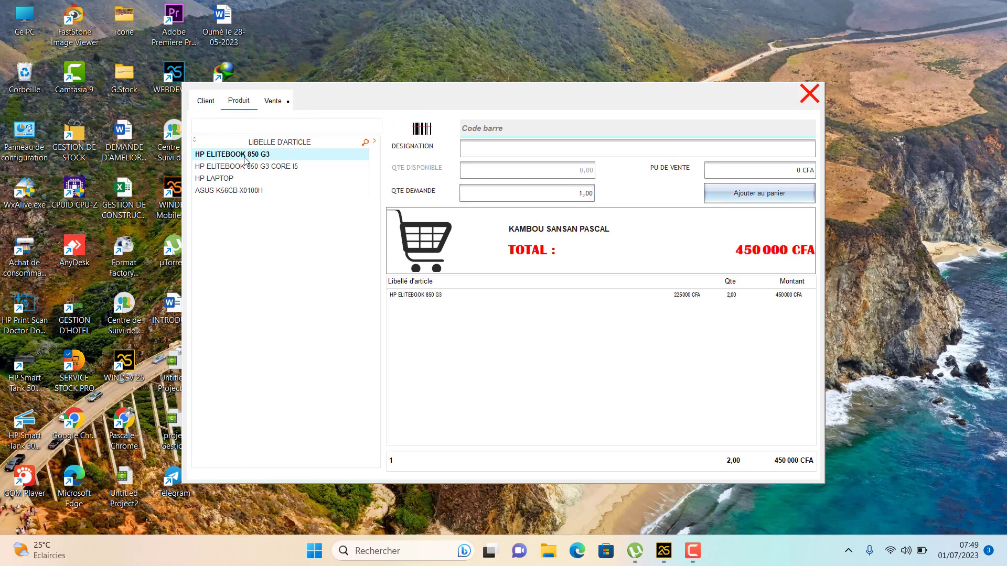
click(249, 168)
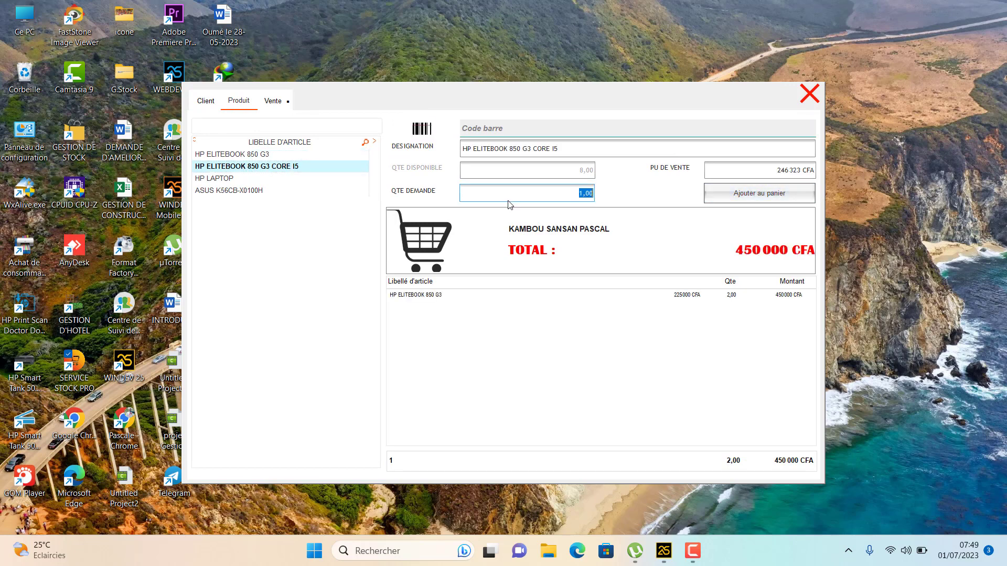
text(4)
key(Return)
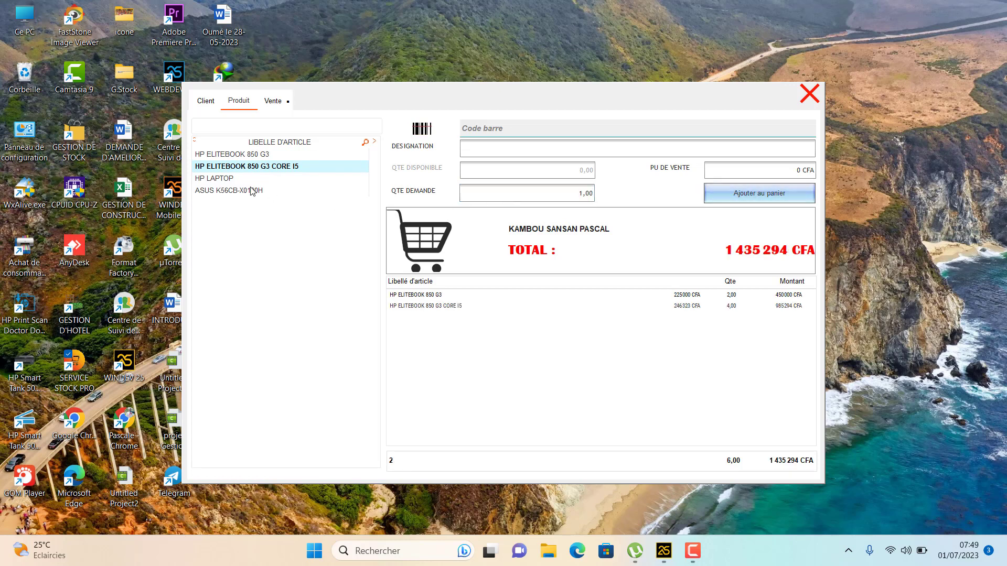
click(229, 180)
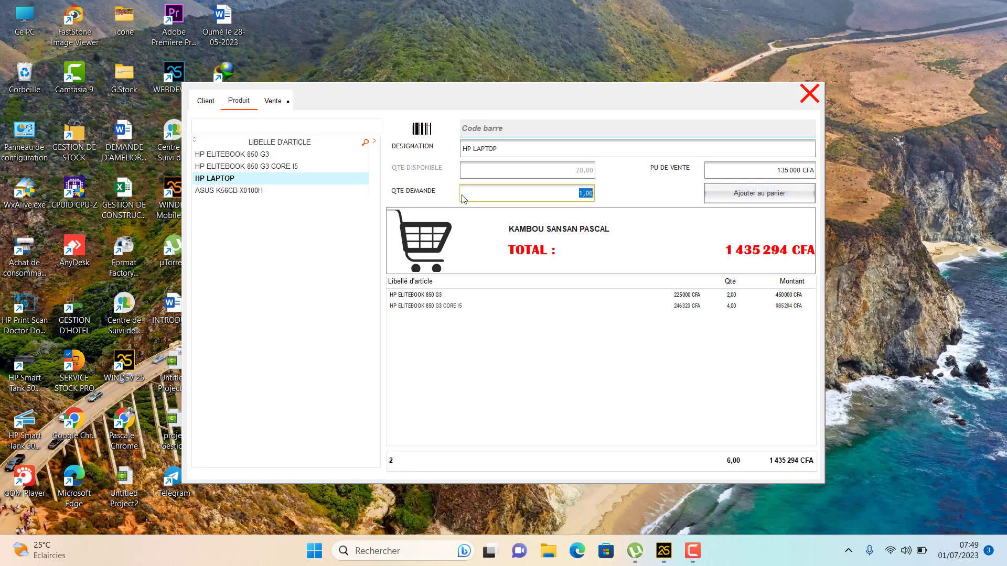
text(3)
key(Return)
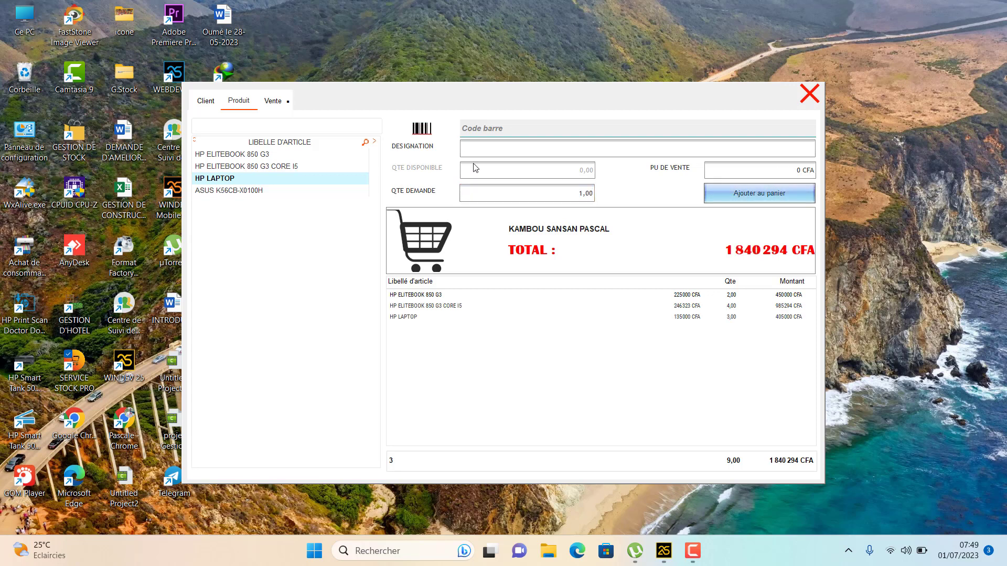
click(278, 103)
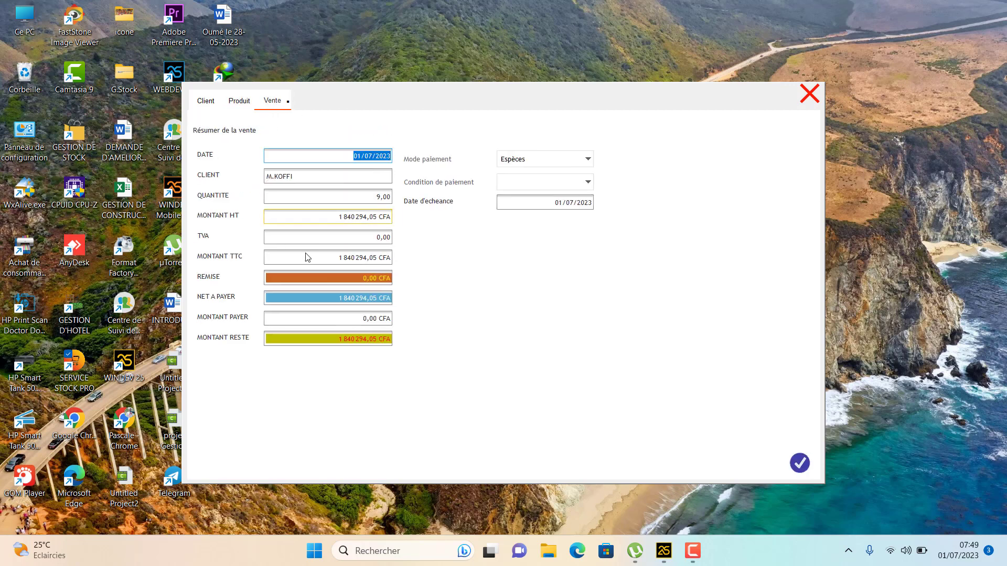
Paste the 1 840 294,05 CFA total into Montant payer and validate the sale
click(337, 259)
key(ctrl+c)
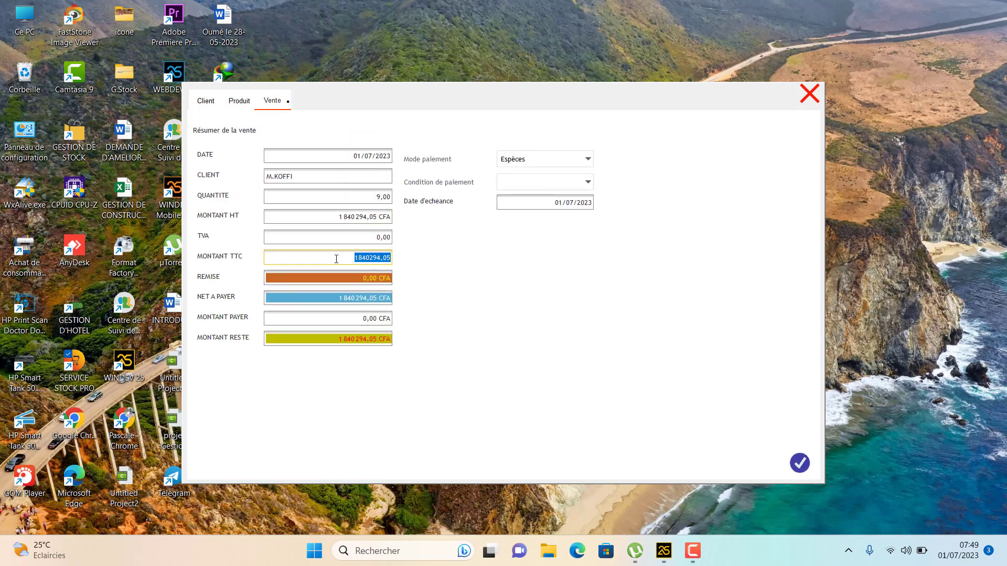
right_click(336, 259)
click(367, 322)
click(356, 320)
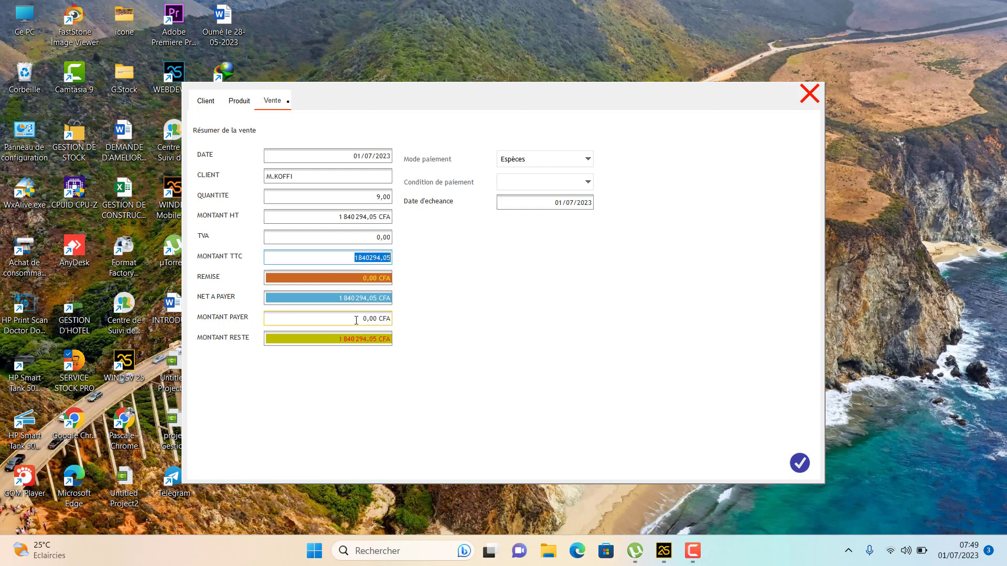
click(356, 321)
right_click(356, 319)
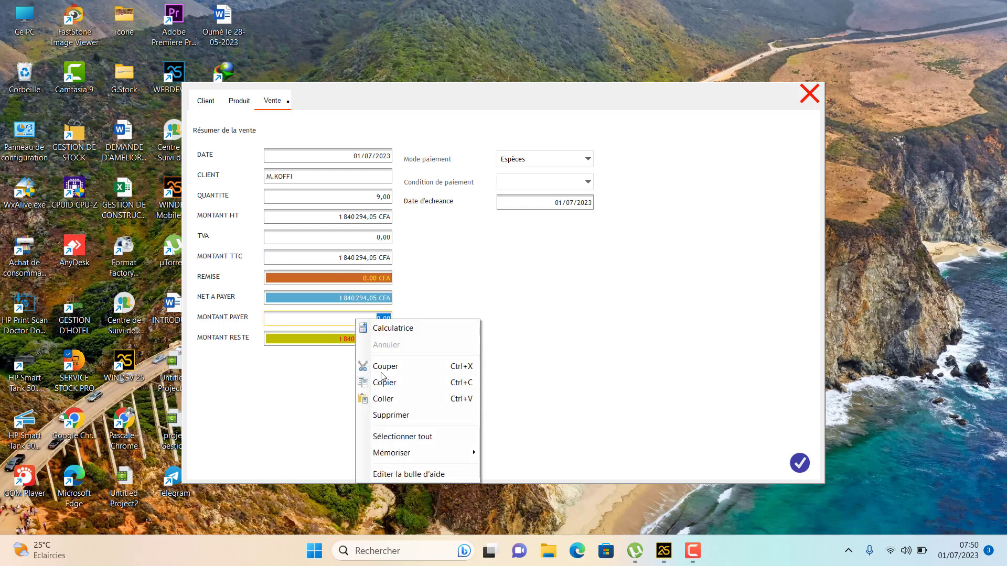
click(383, 399)
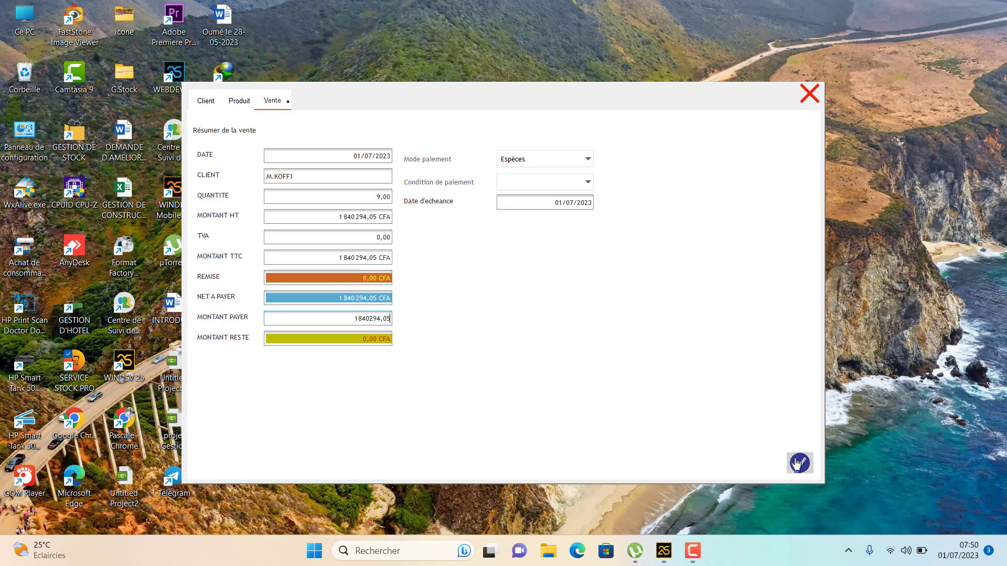
click(800, 462)
click(577, 318)
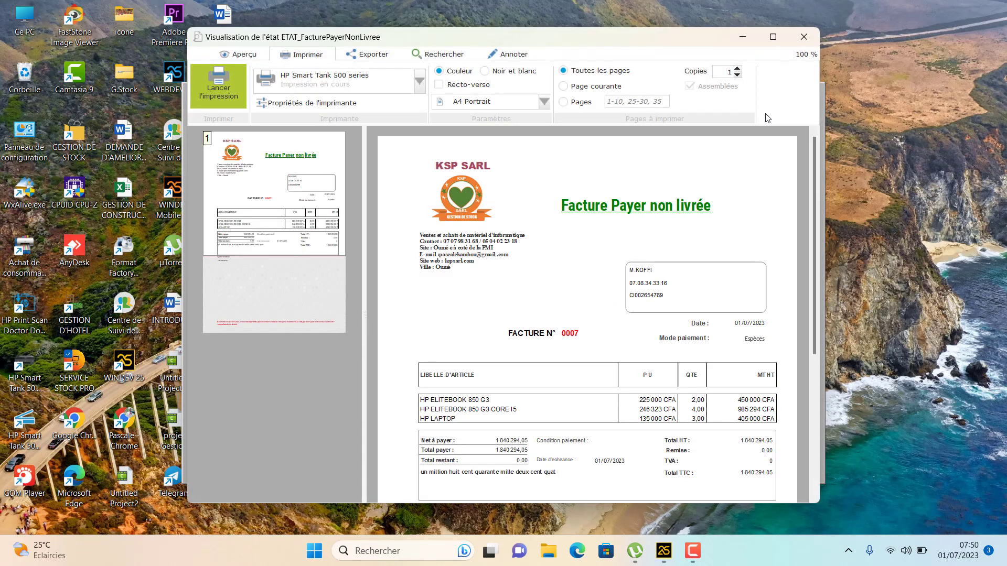
Maximise and scroll through invoice 0007, then close it and the sale form
click(773, 36)
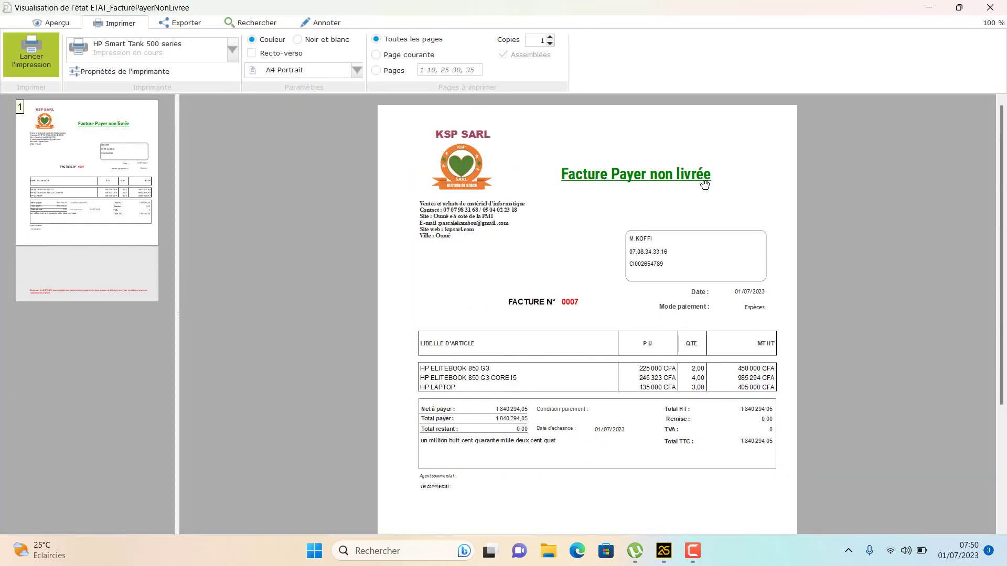
scroll(638, 285, down, 3)
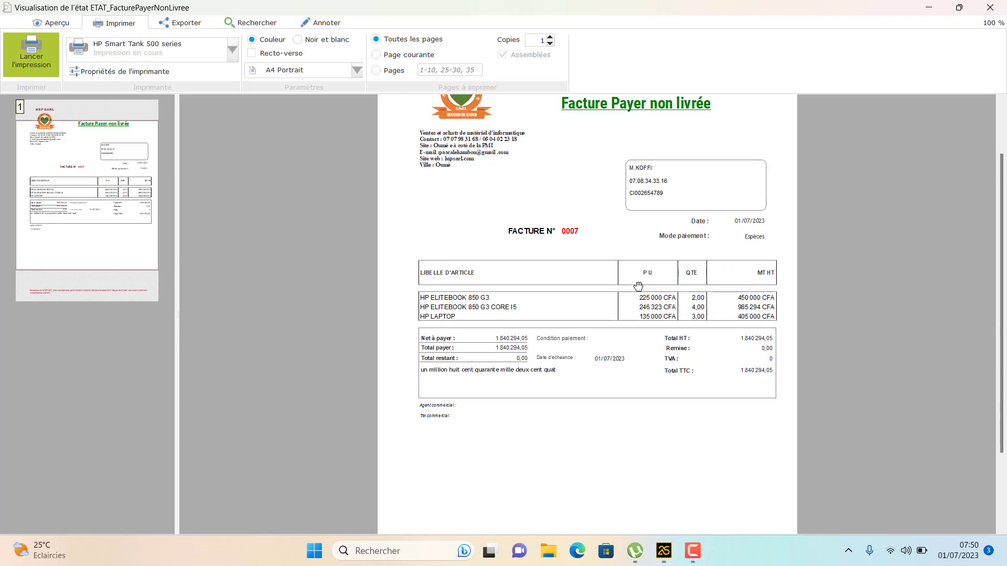
scroll(513, 374, down, 1)
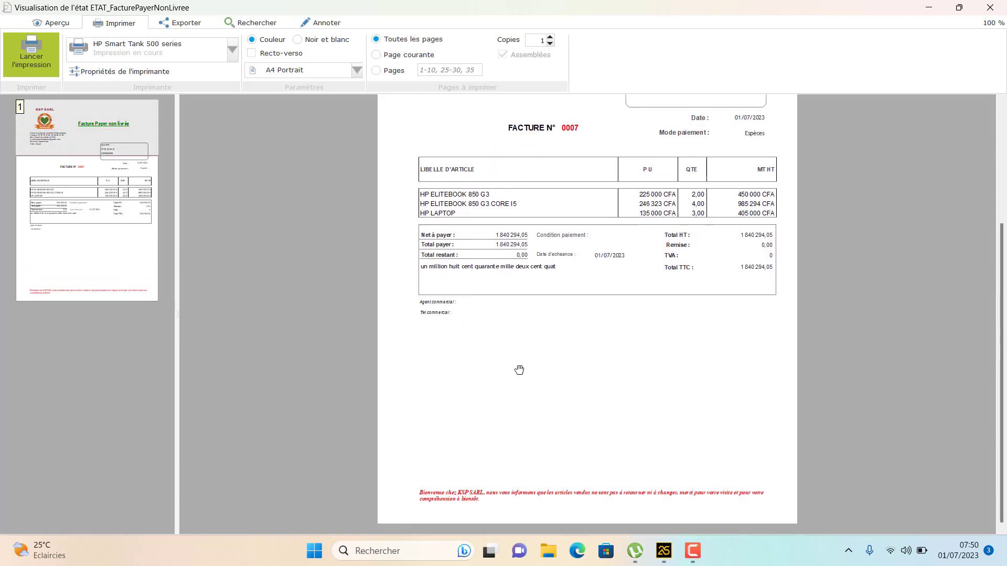
scroll(520, 370, up, 3)
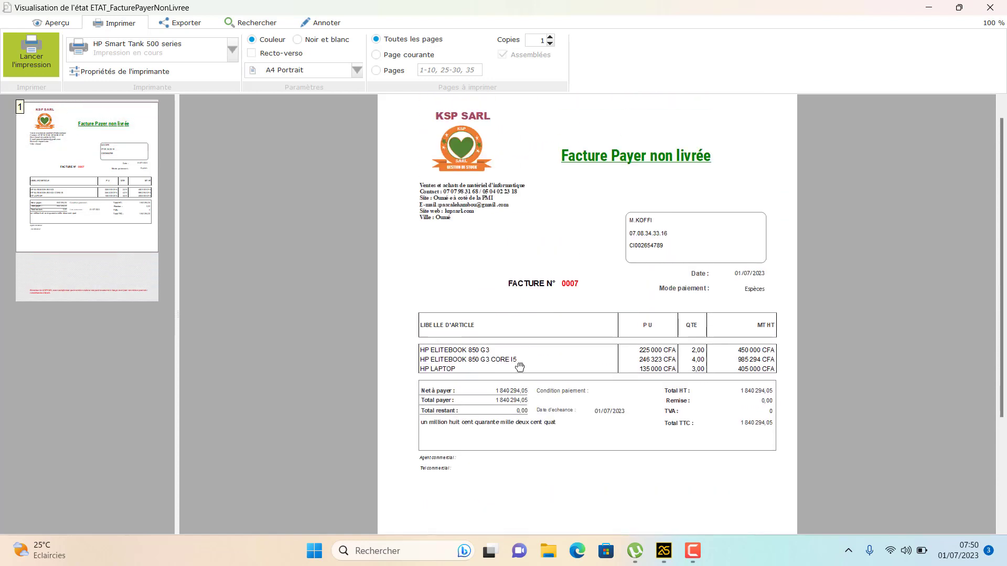
scroll(609, 257, up, 1)
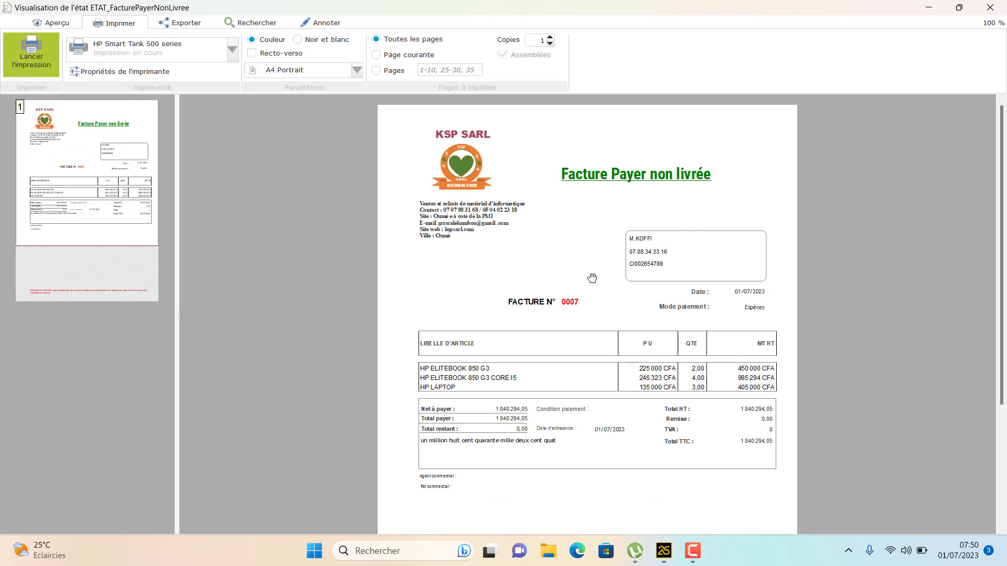
click(990, 11)
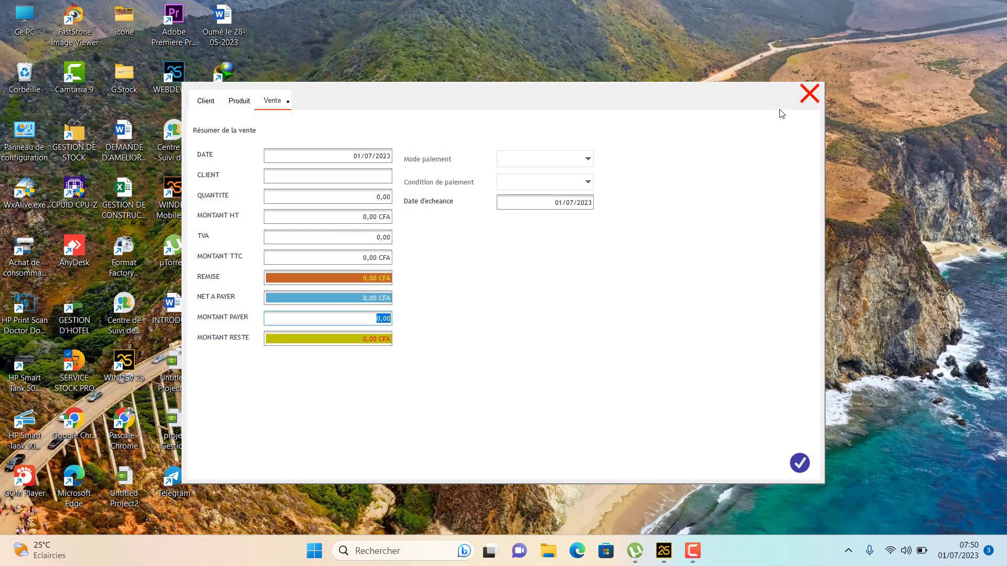
click(809, 94)
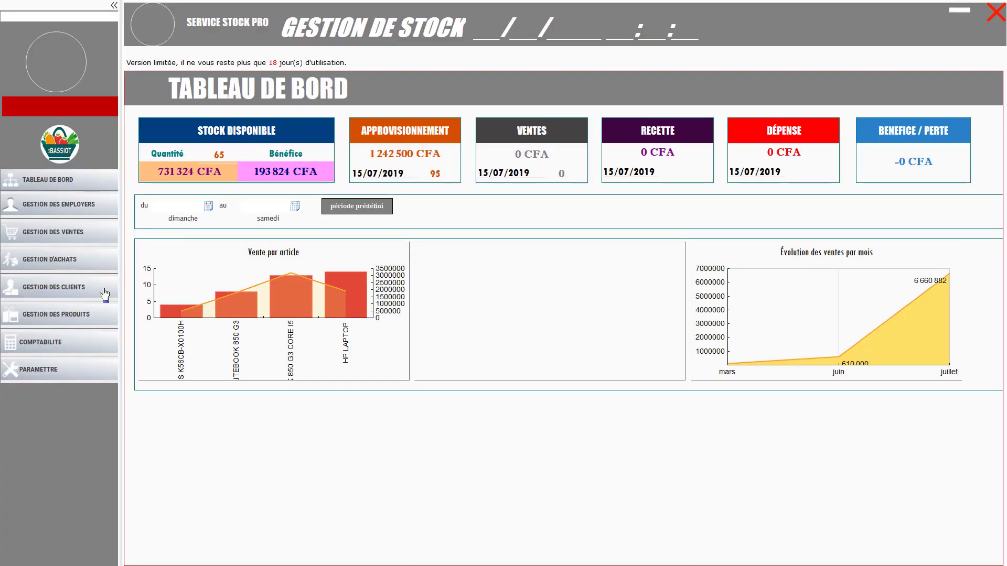
Expand GESTION DES VENTES and show the Facture payer non livrée list with order 0007
click(73, 235)
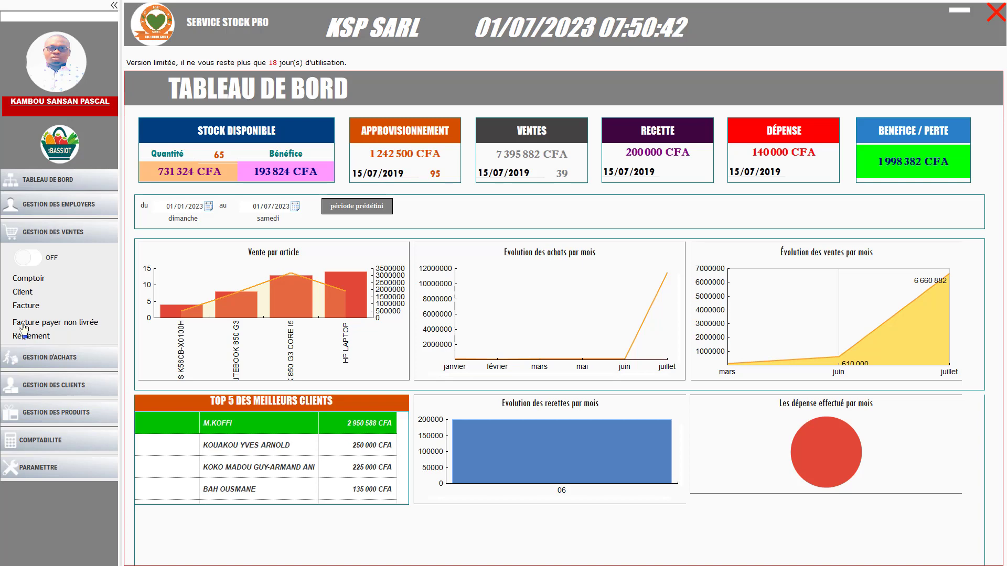
click(24, 324)
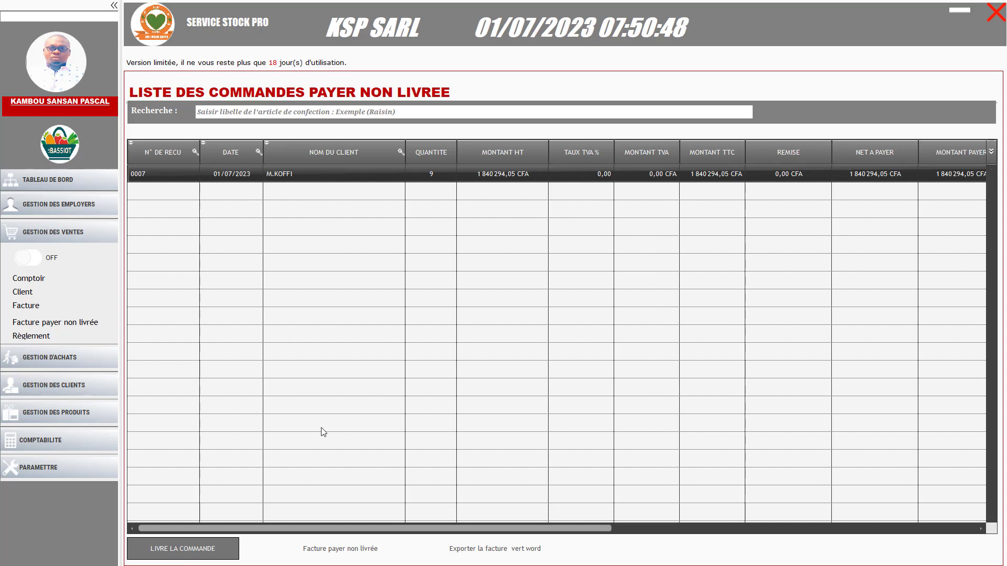
Decline the first delivery prompt, check the sales list, then request delivery of order 0007 again
click(192, 551)
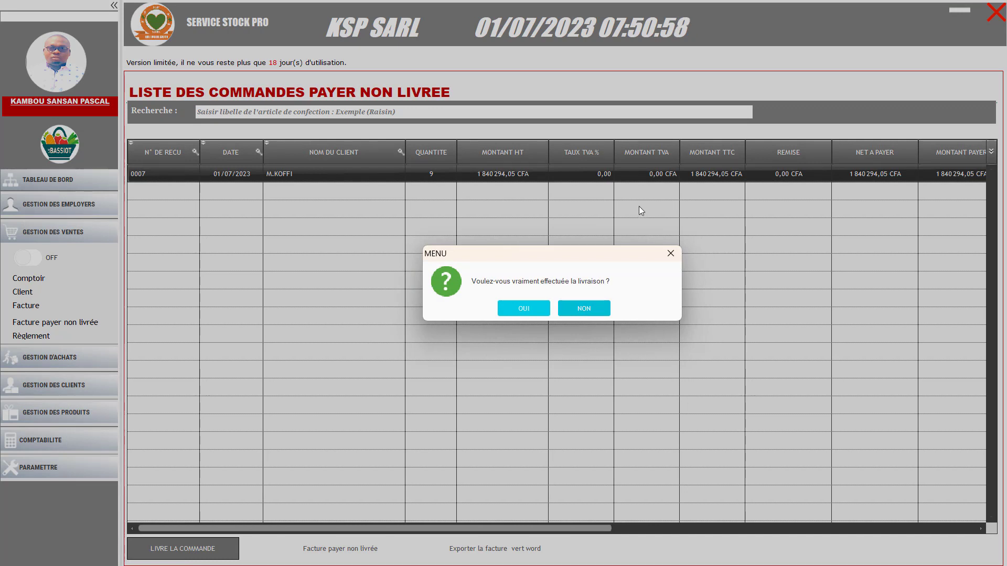
click(670, 254)
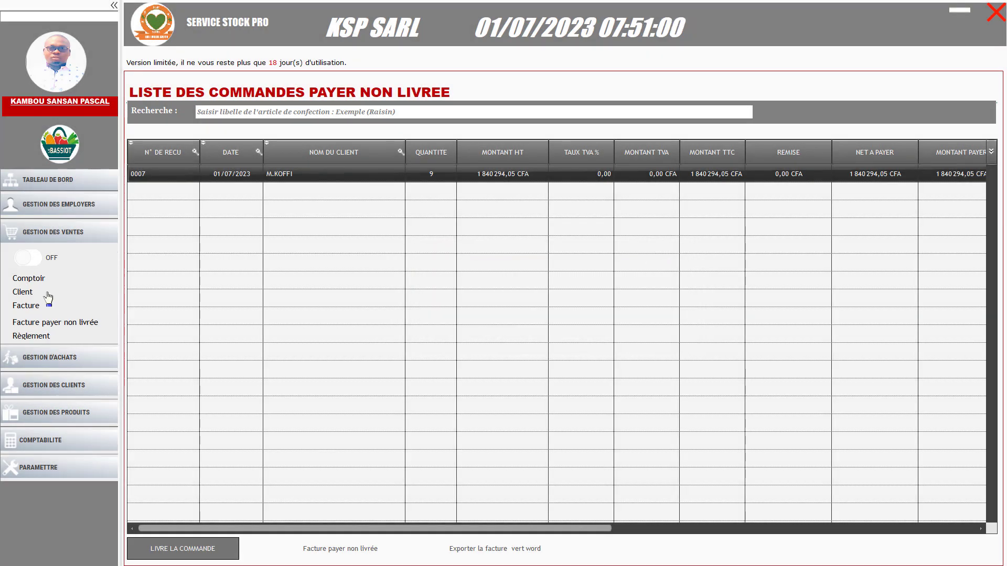
click(27, 307)
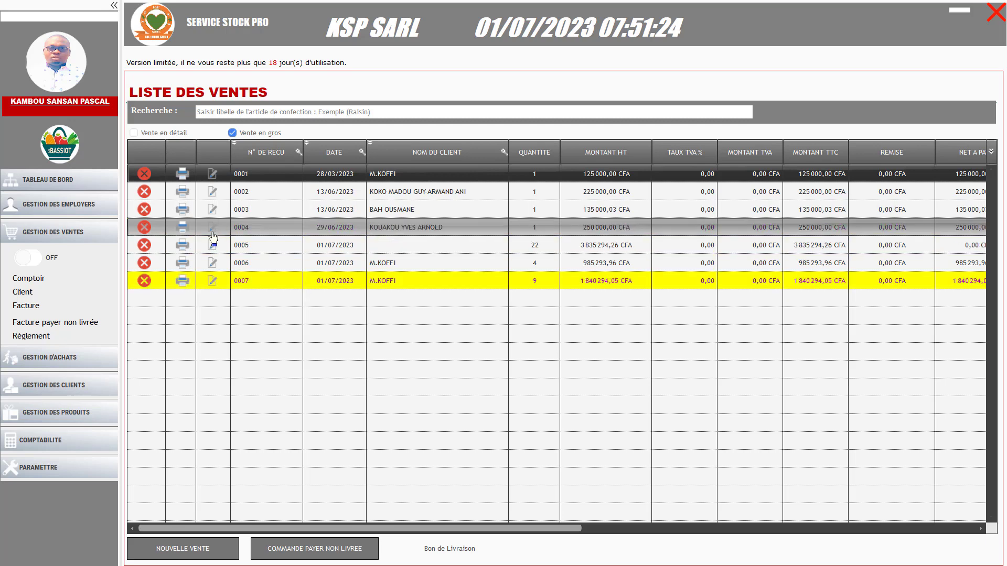
click(45, 325)
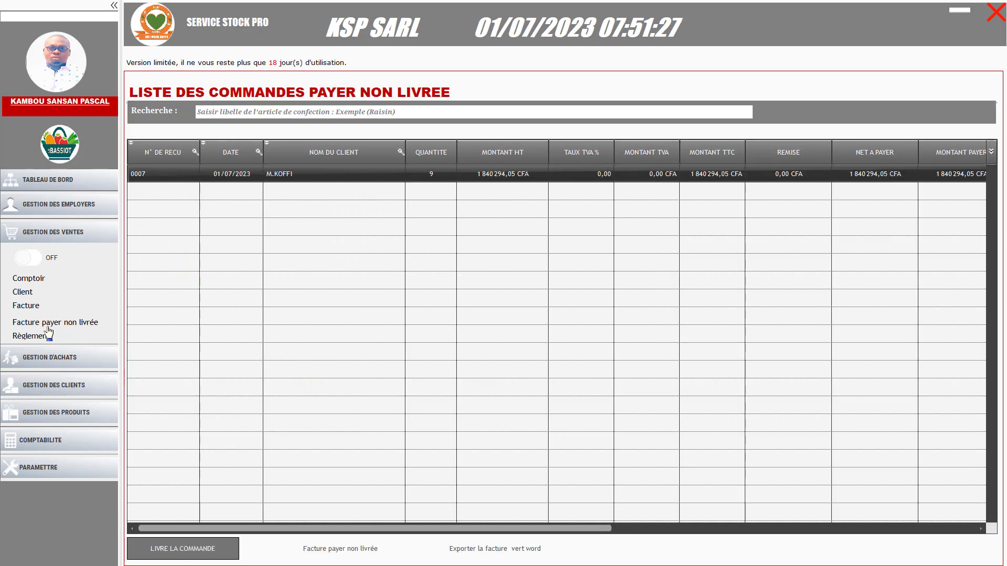
click(181, 550)
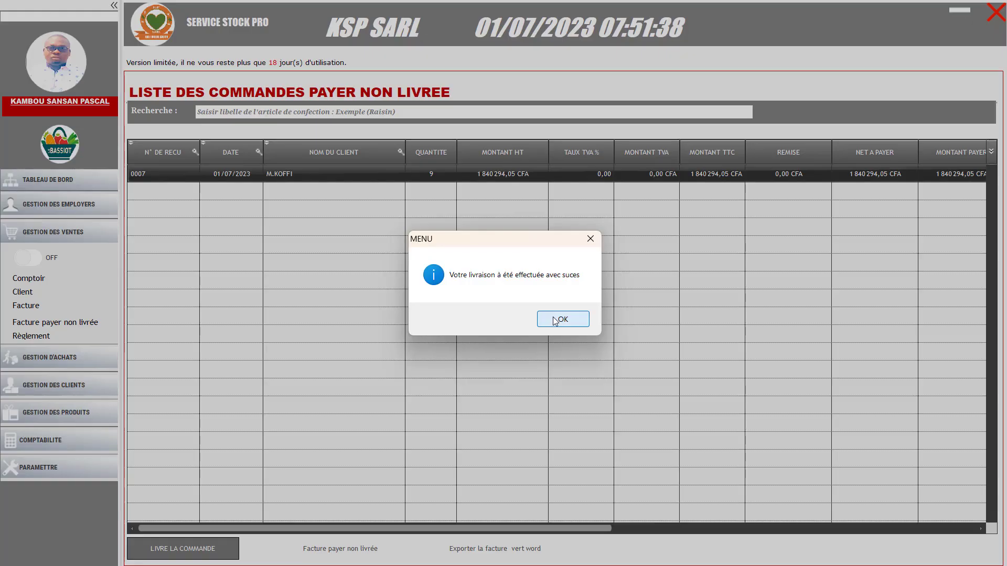
Confirm delivery of order 0007, then maximise and close its final FACTURE preview
click(555, 321)
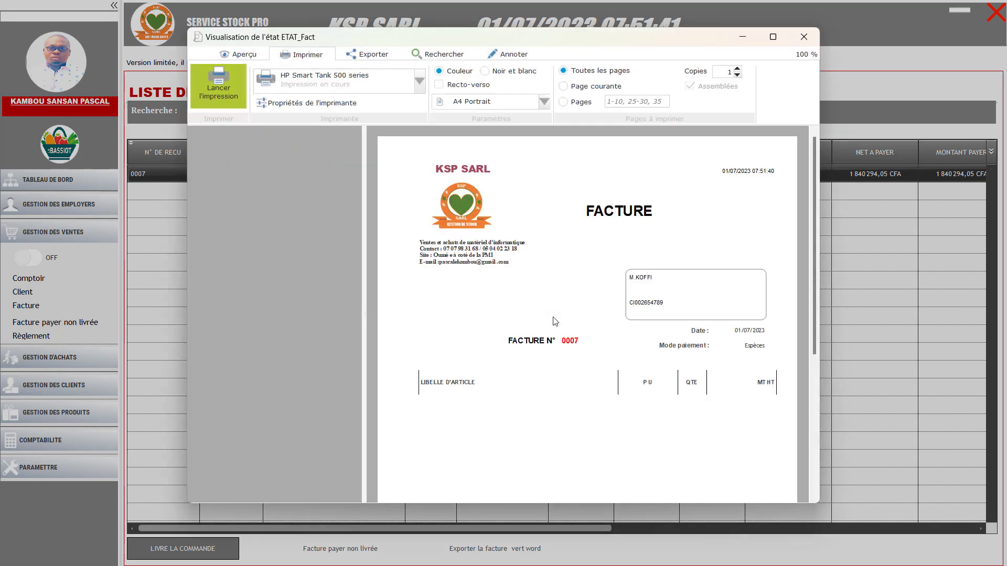
click(772, 36)
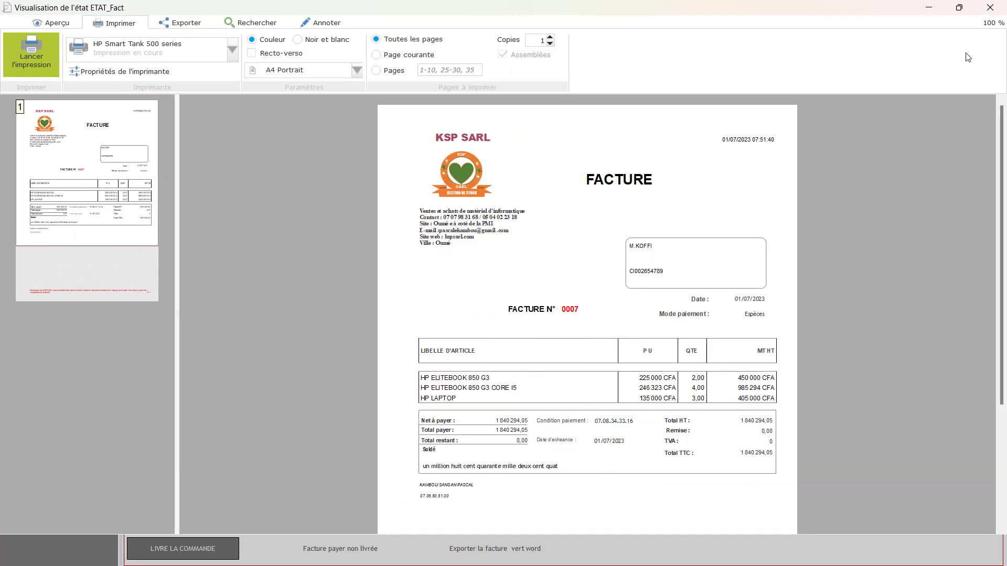
click(990, 8)
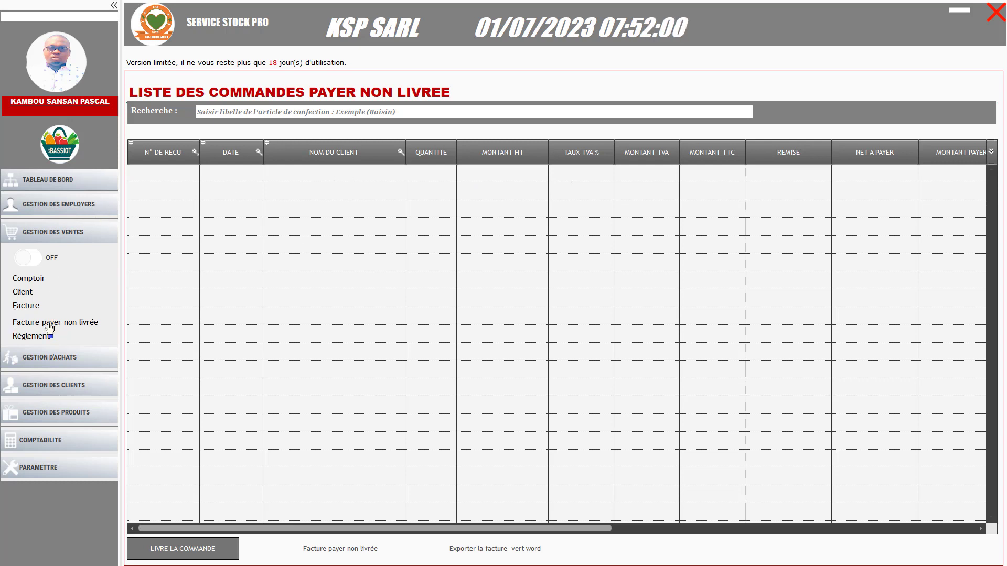
Review sales 0007 and 0006 in the Facture list, then close the empty paid-undelivered order form
click(25, 309)
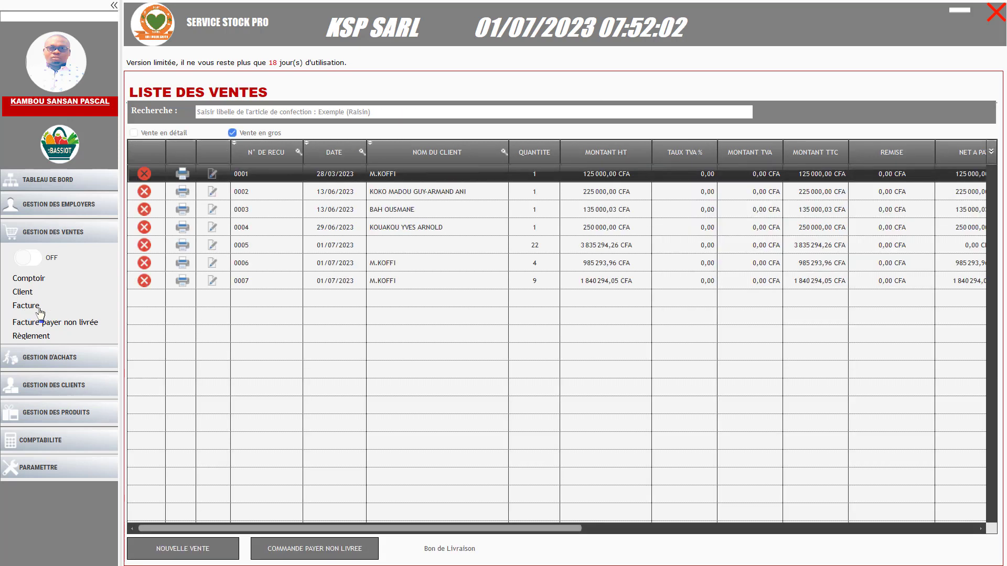
click(344, 283)
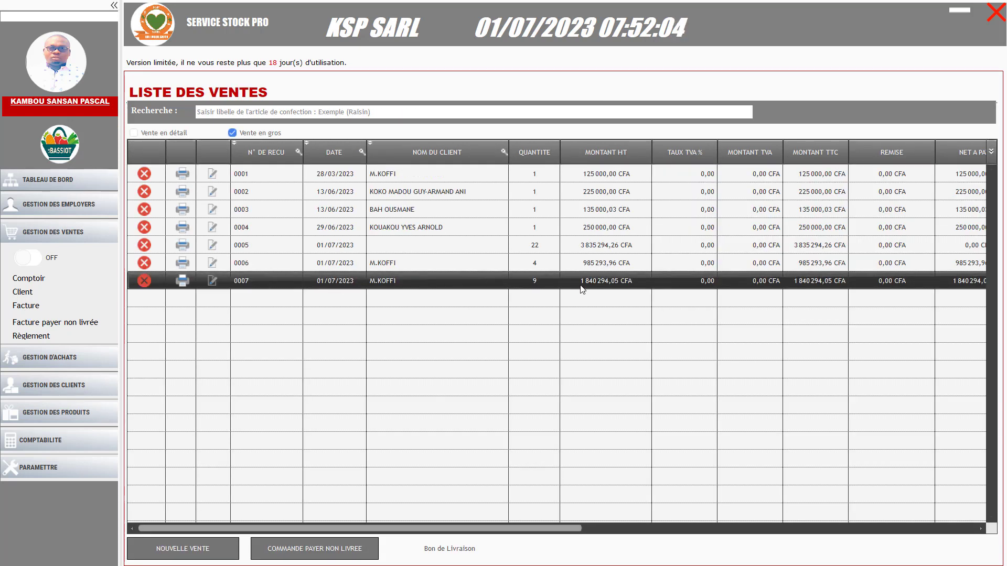
click(595, 260)
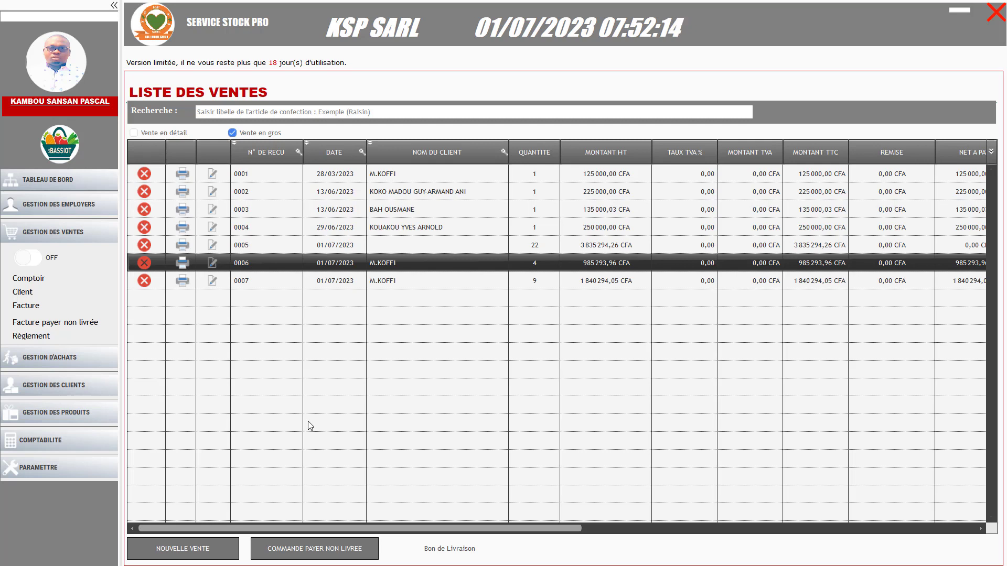
click(313, 553)
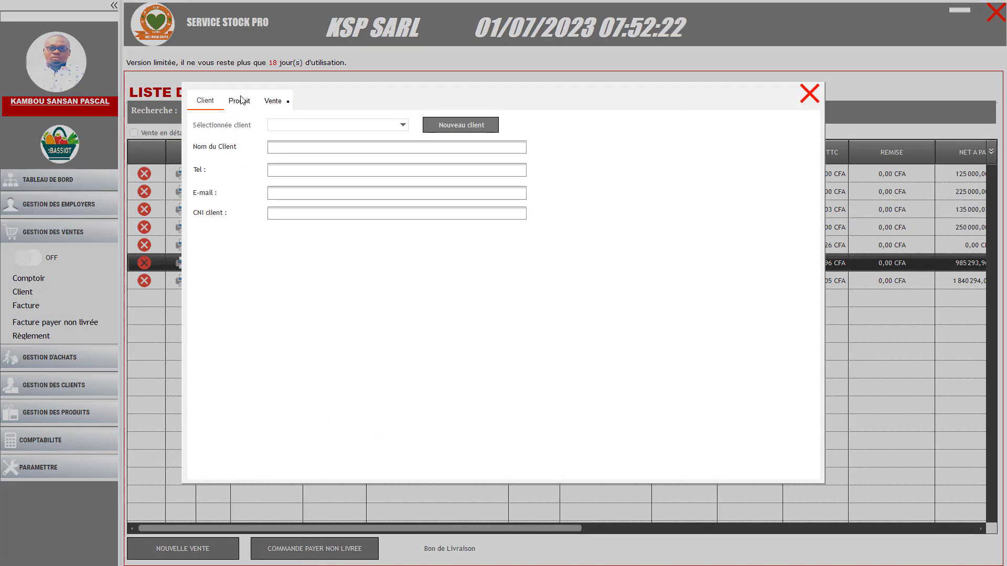
click(810, 95)
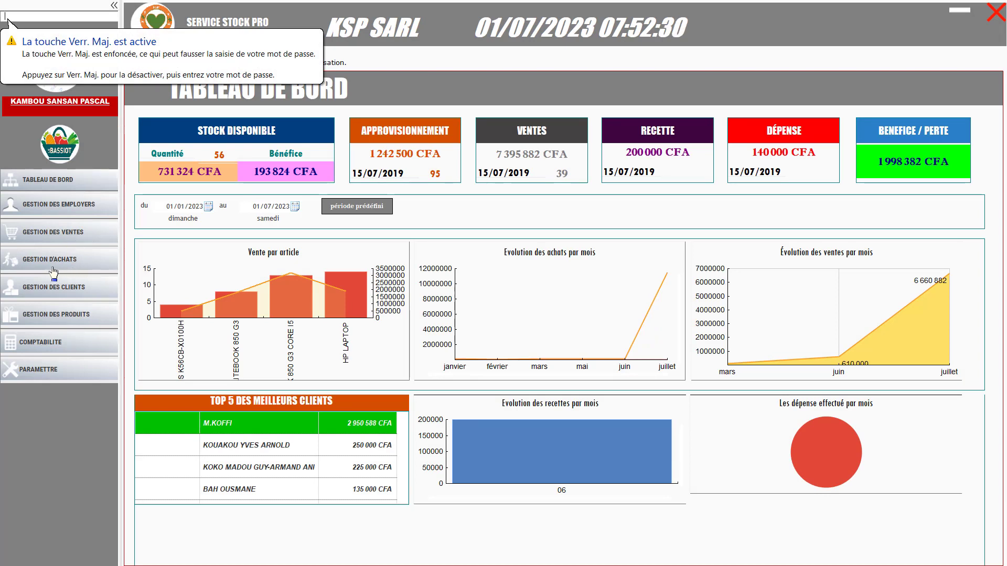
View the Client list, dismiss the NOUVEAU CLIENT form, then show both 0,00 CFA client accounts
click(77, 294)
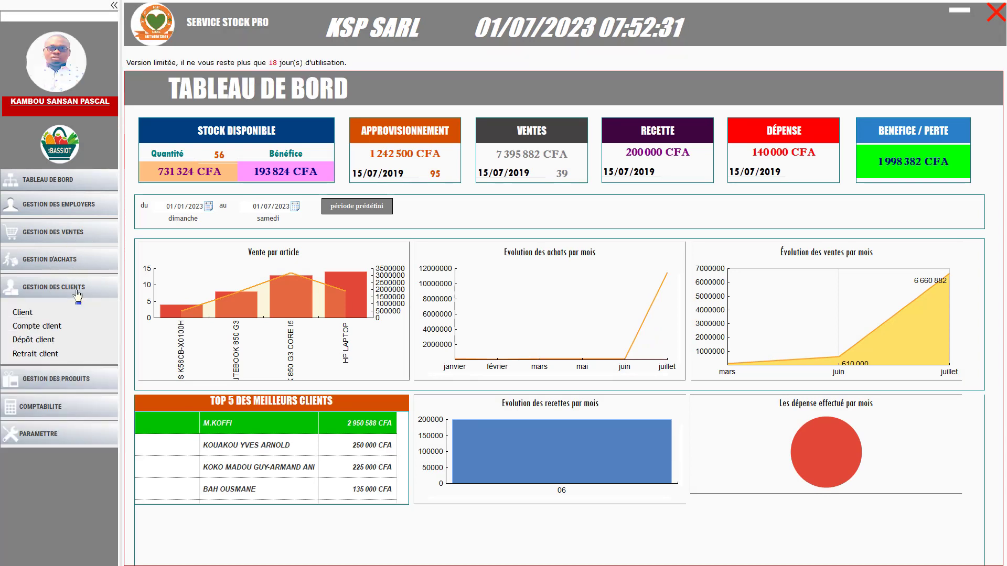
click(23, 313)
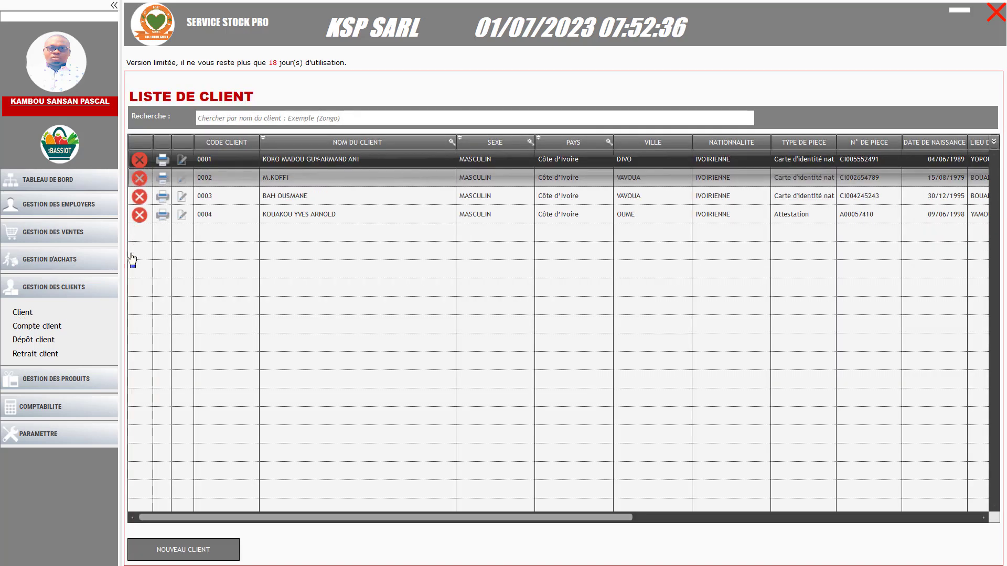
click(195, 557)
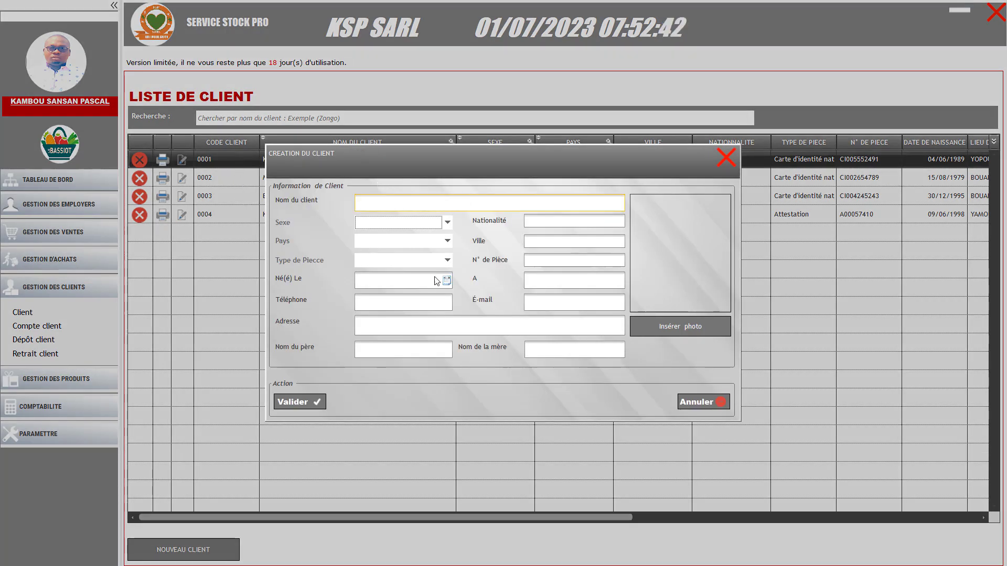
click(726, 158)
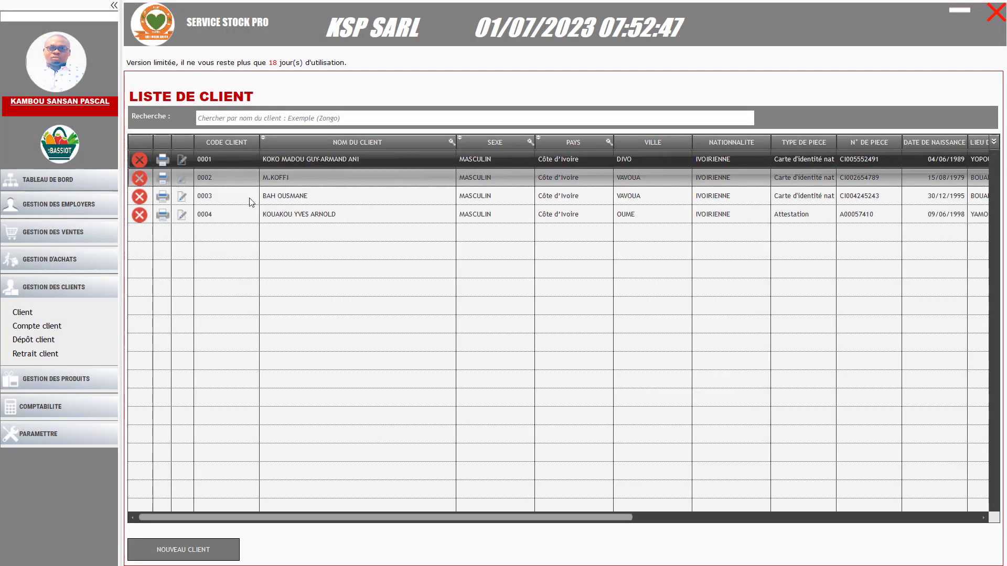
click(33, 328)
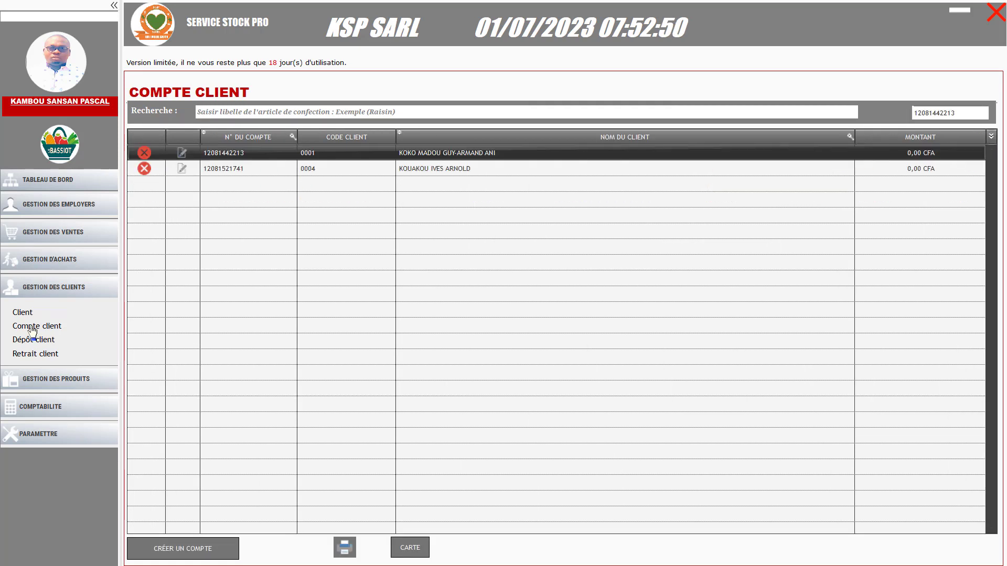
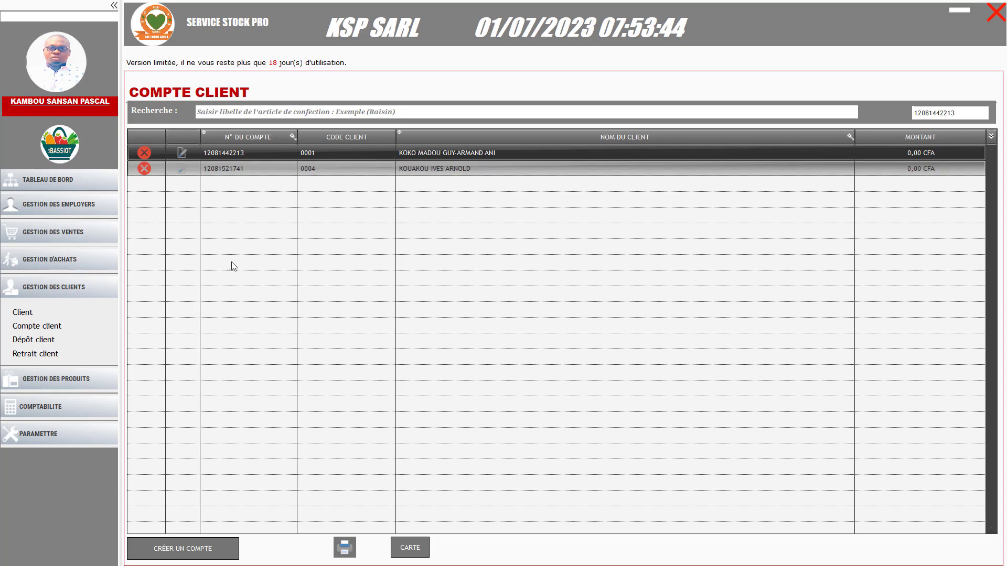
Pick a client in the CRÉER UN COMPTE form, discard it, and view the 75 000, 60 000, 50 000 CFA deposits
click(190, 551)
click(477, 235)
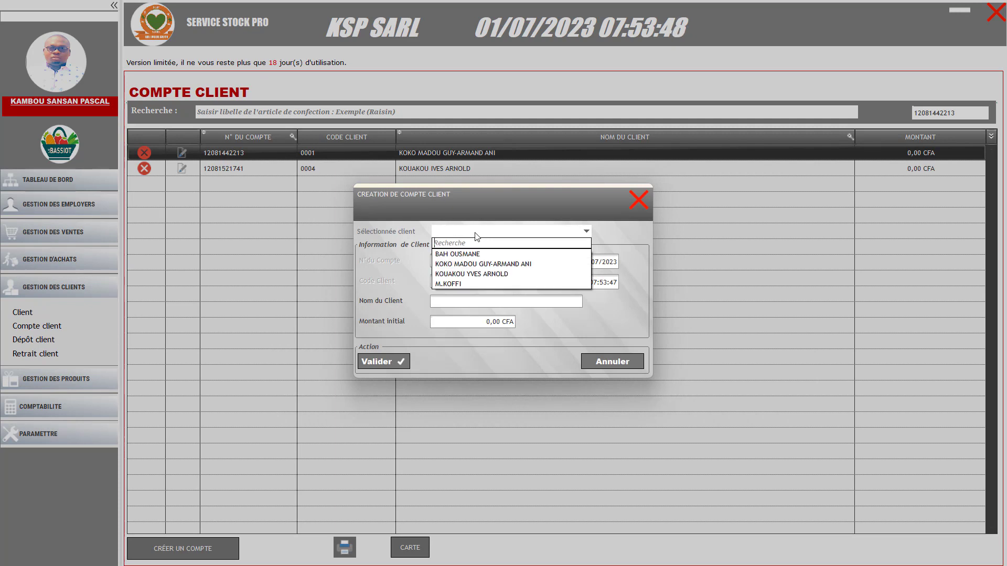
click(459, 284)
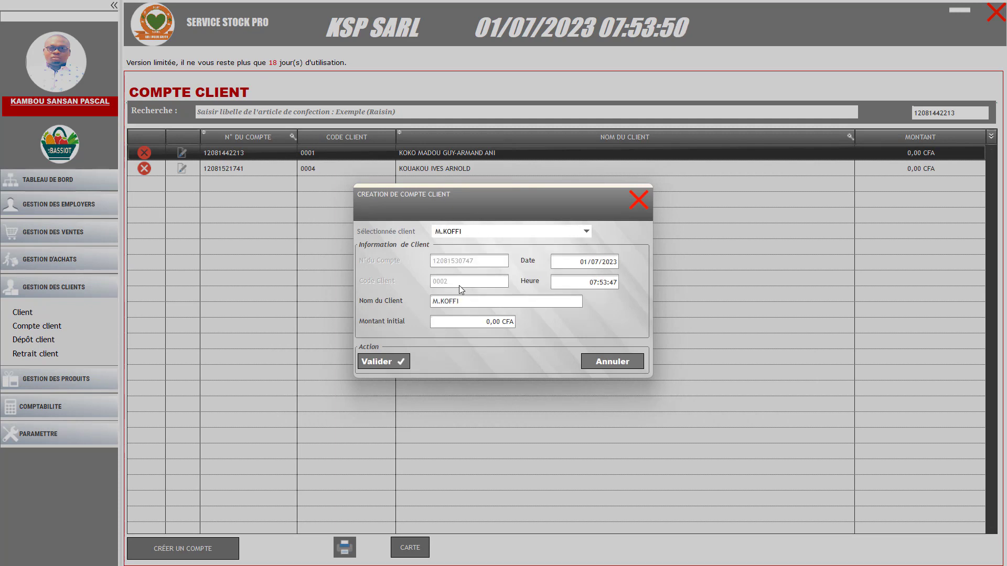
click(639, 209)
click(293, 170)
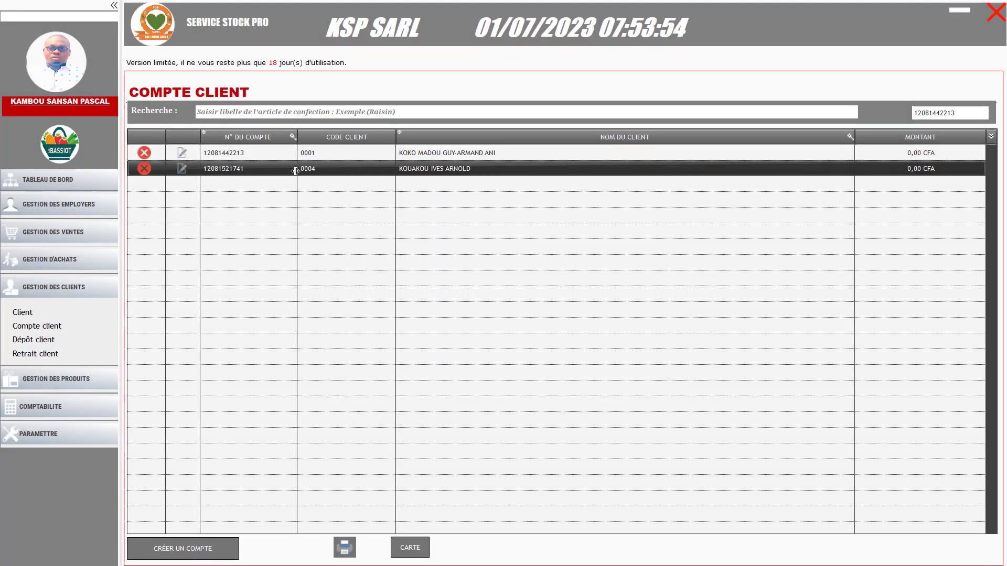
click(33, 340)
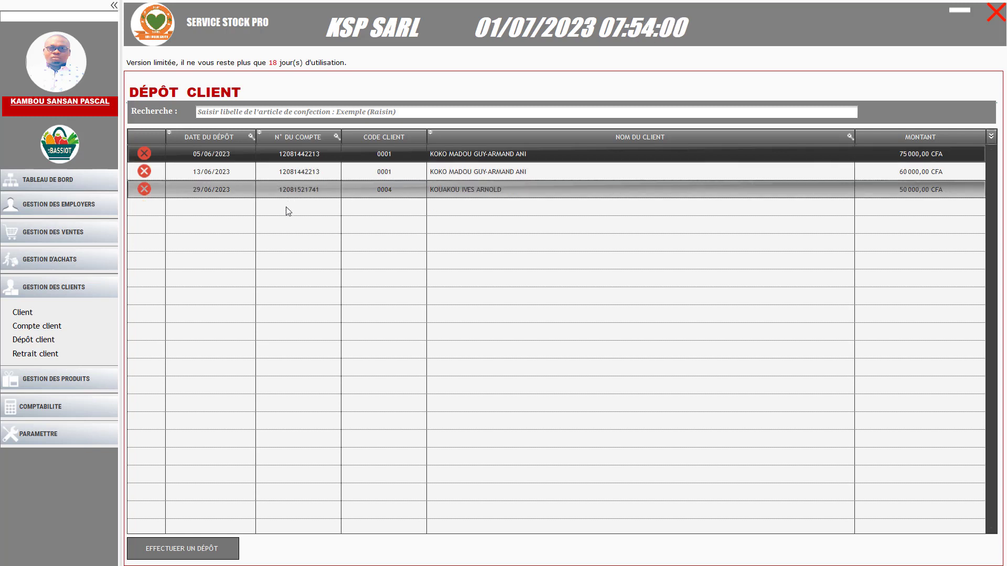
Switch to the Retrait client page, which has no withdrawals recorded
click(45, 355)
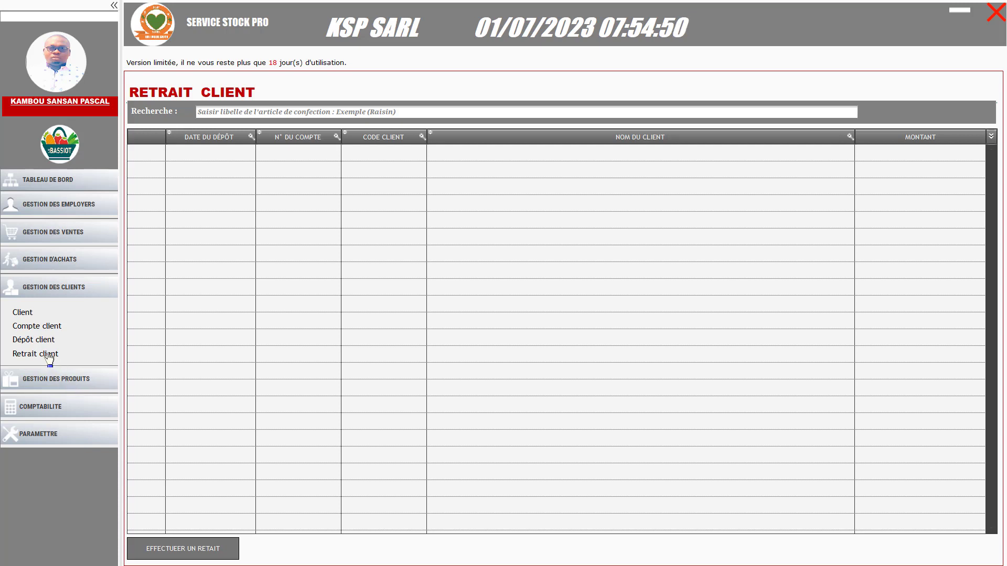
Collapse GESTION DES CLIENTS and expand the COMPTABILITE section in the sidebar
click(59, 290)
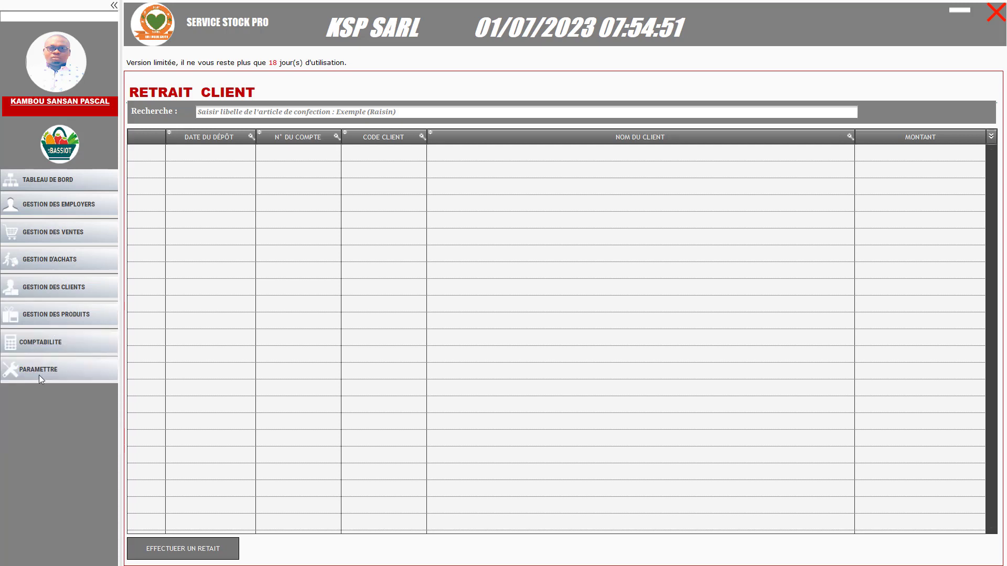
click(51, 347)
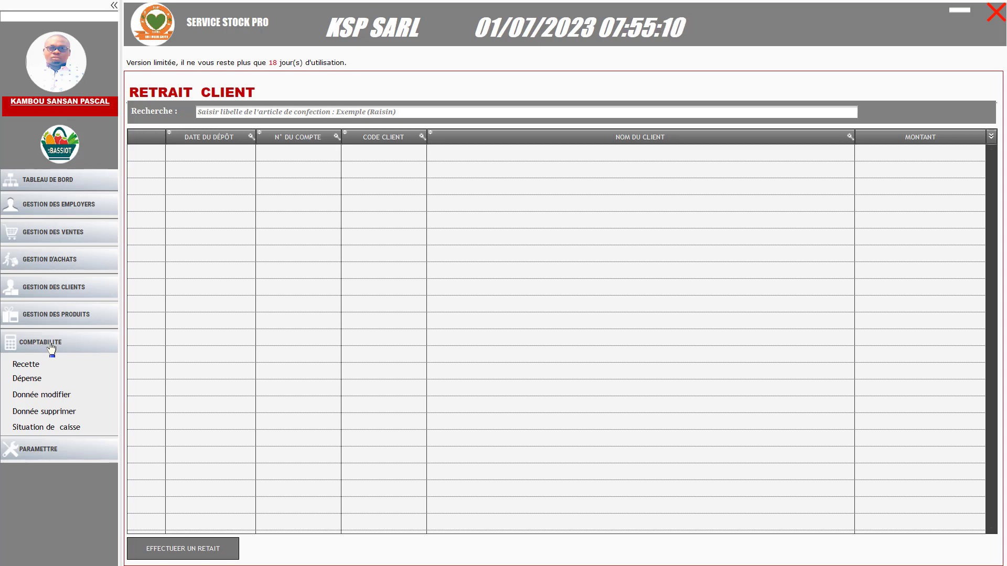
Check the empty Donnée modifier log, then view the receipts list with its 200 000 CFA receipt
click(40, 400)
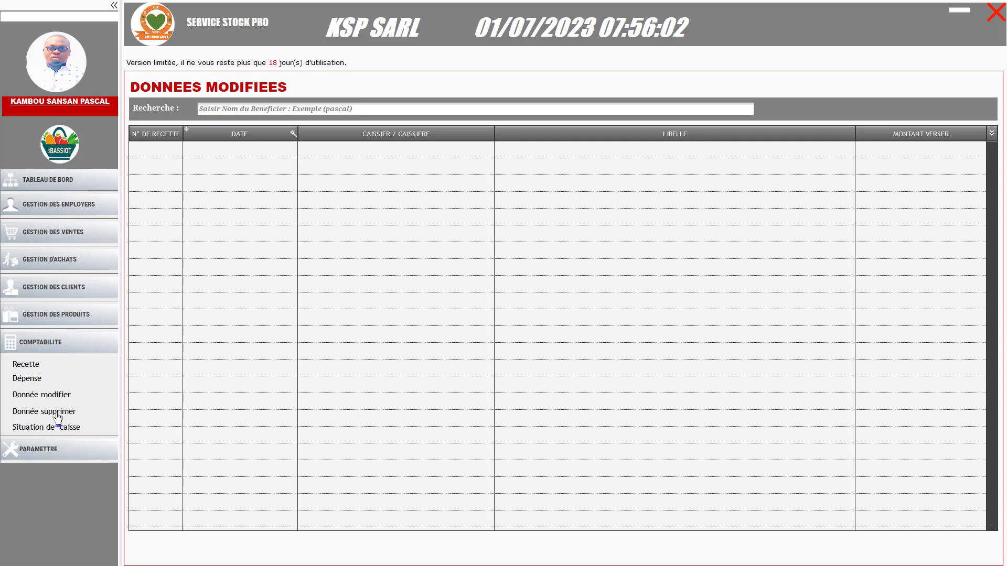
click(31, 369)
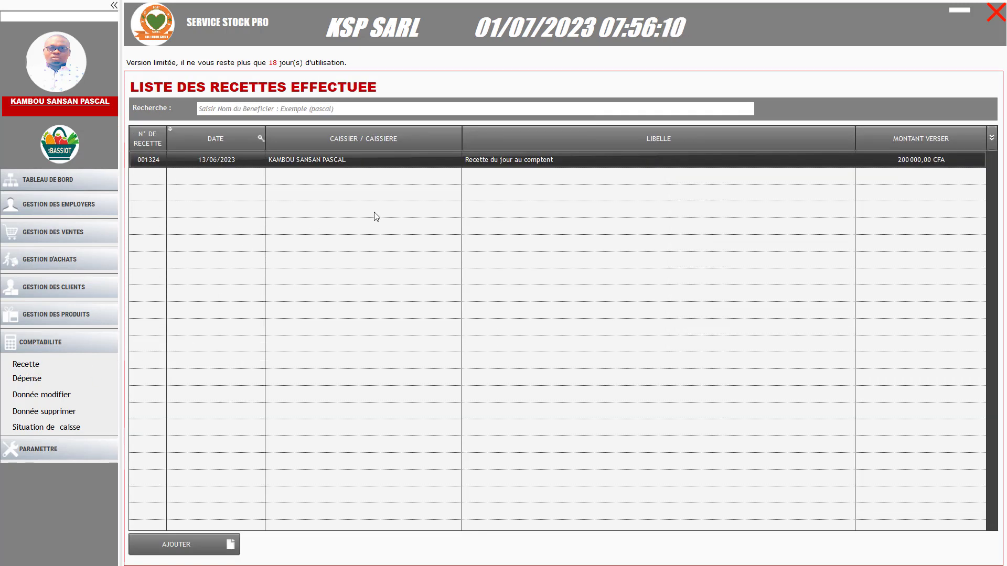
Add a 'Recette du jour' receipt of 500 000 CFA, acknowledge the confirmation, and close the form
click(176, 549)
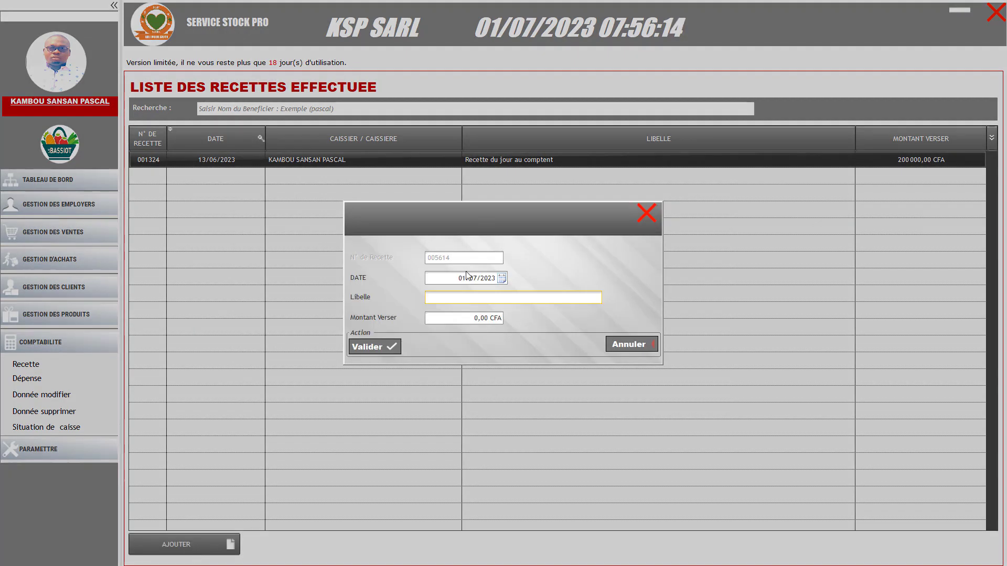
click(451, 295)
click(448, 297)
text(e)
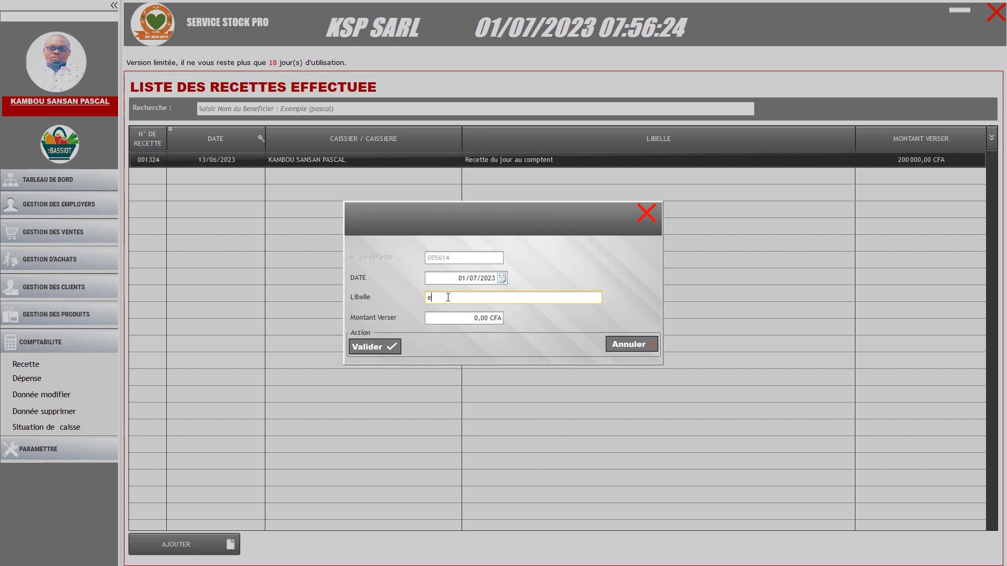
text(=)
key(BackSpace)
text(Recette du jour)
click(461, 319)
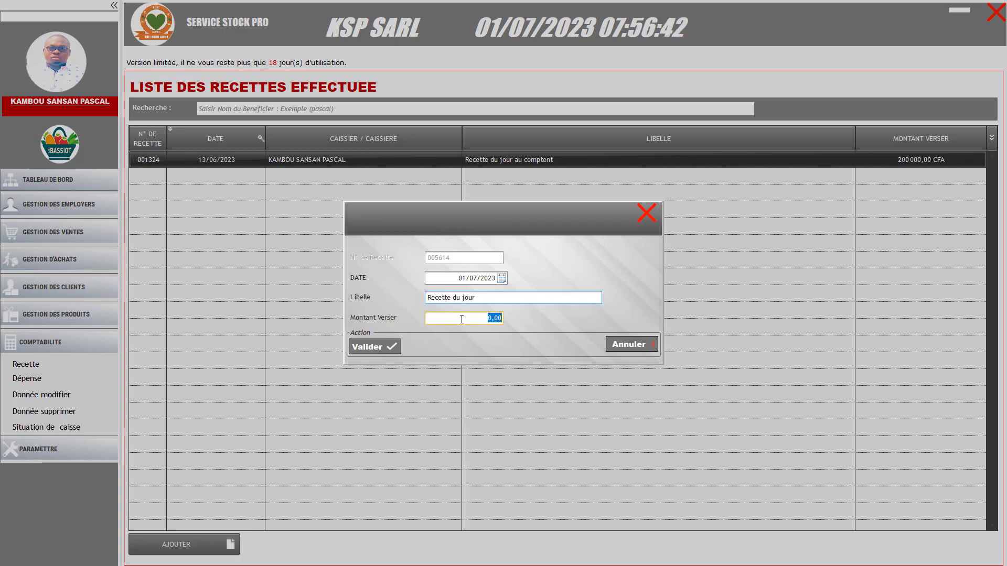
text(500000)
click(373, 350)
click(579, 317)
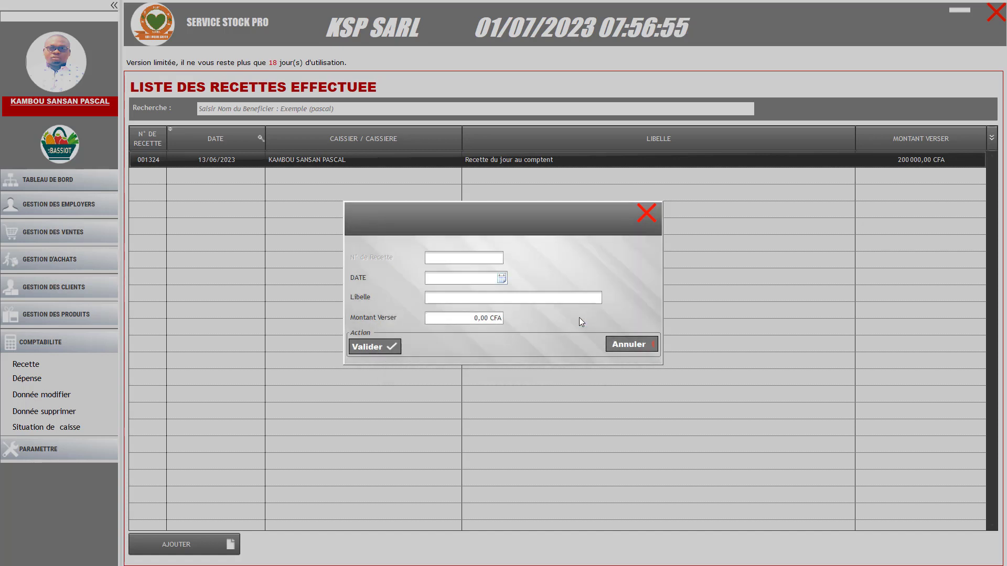
click(650, 215)
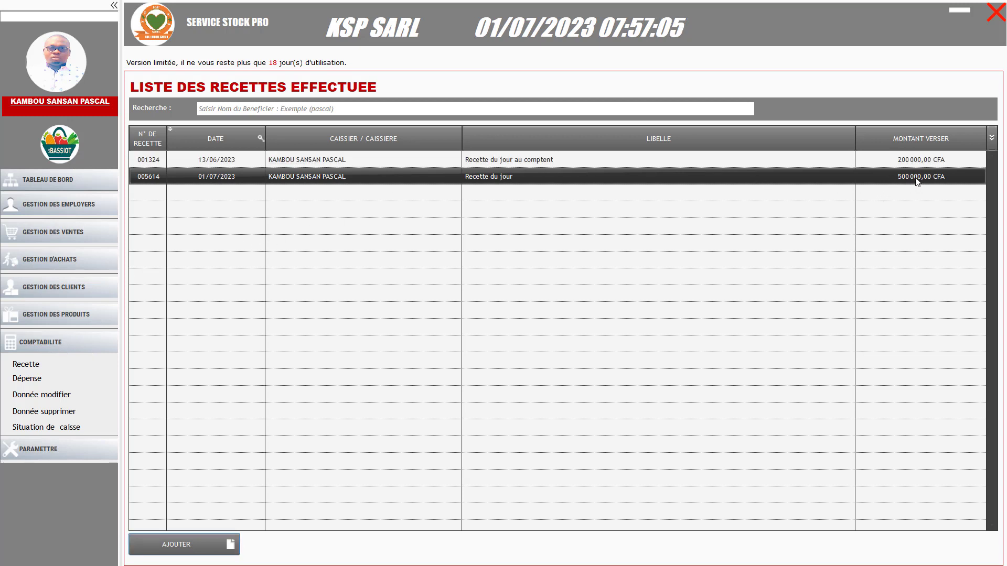
Start a new Salaire expense from the expenses list with the employee as beneficiary
click(32, 380)
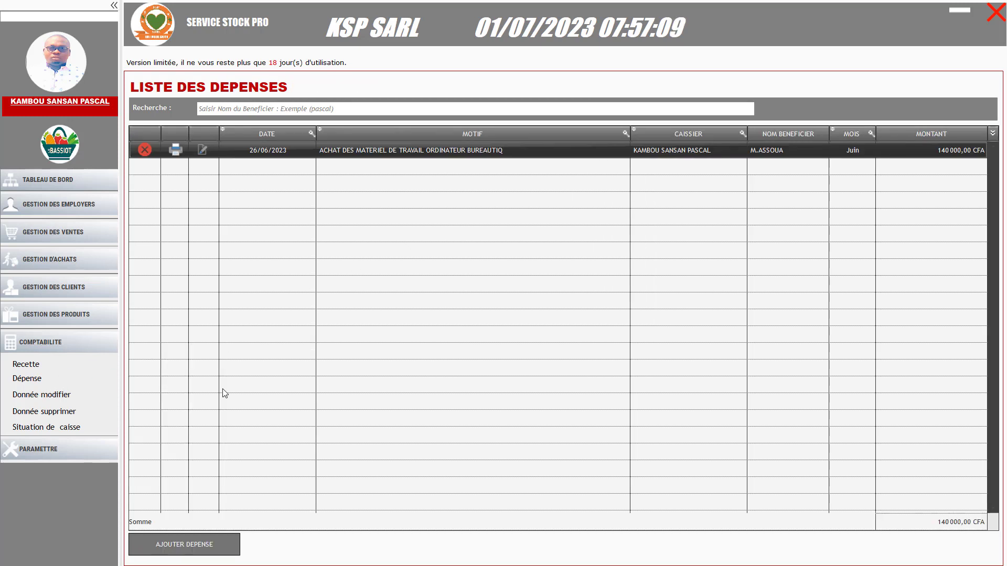
click(216, 541)
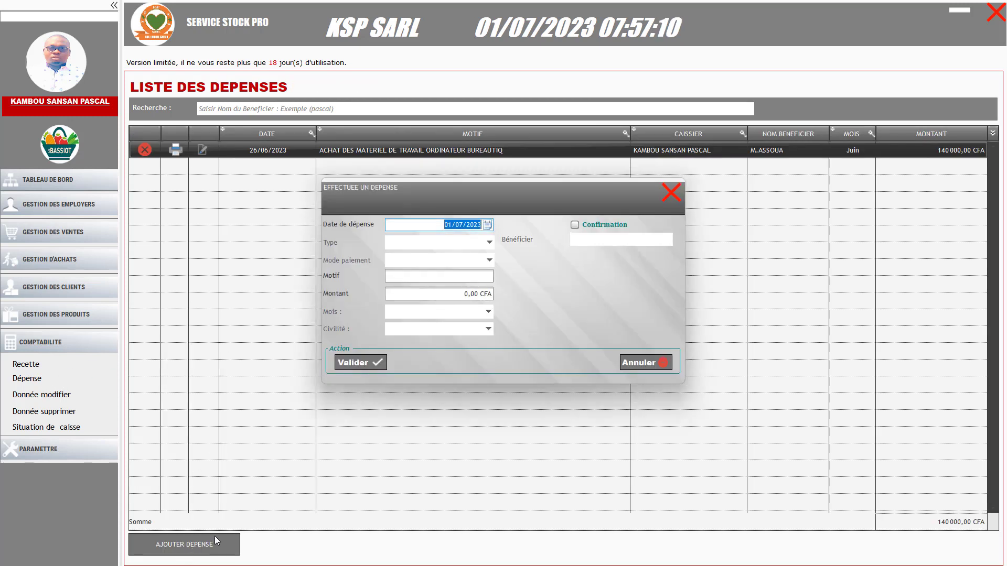
click(421, 245)
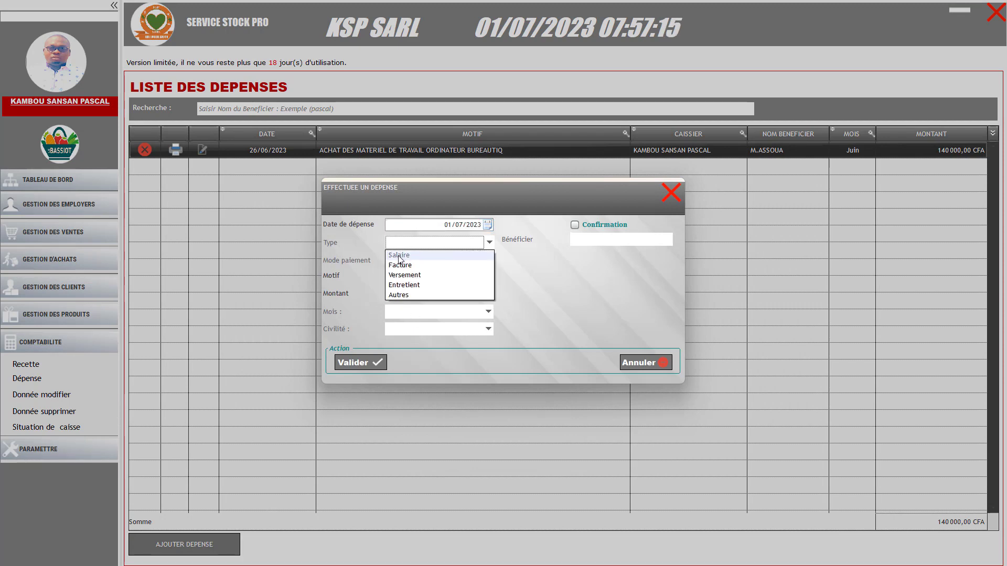
click(400, 257)
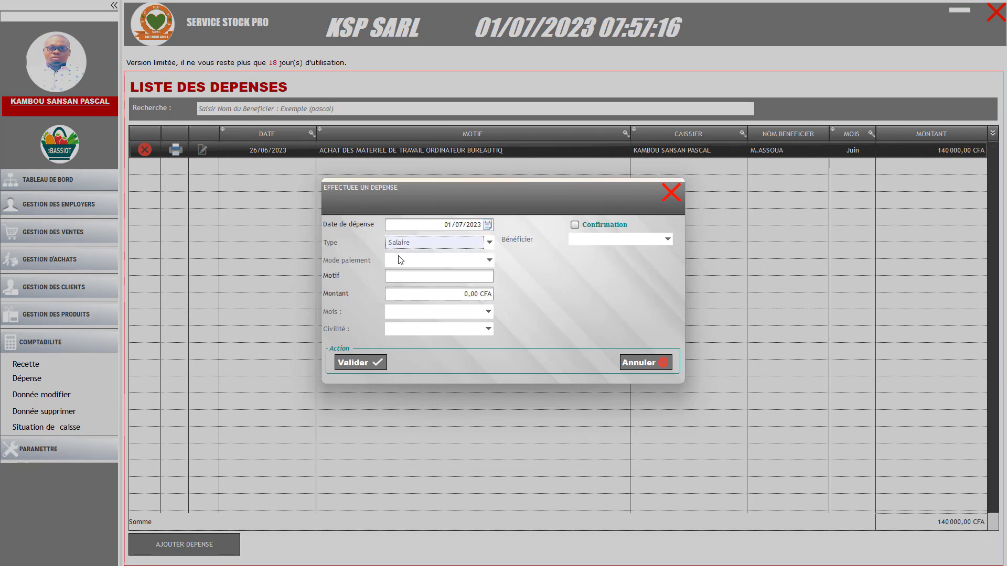
click(618, 239)
click(580, 251)
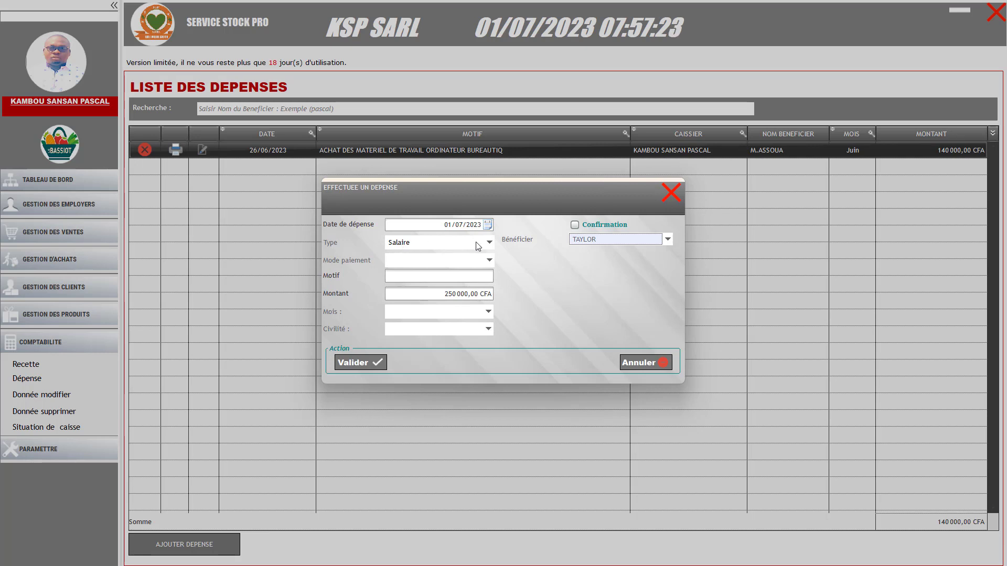
click(448, 248)
click(401, 255)
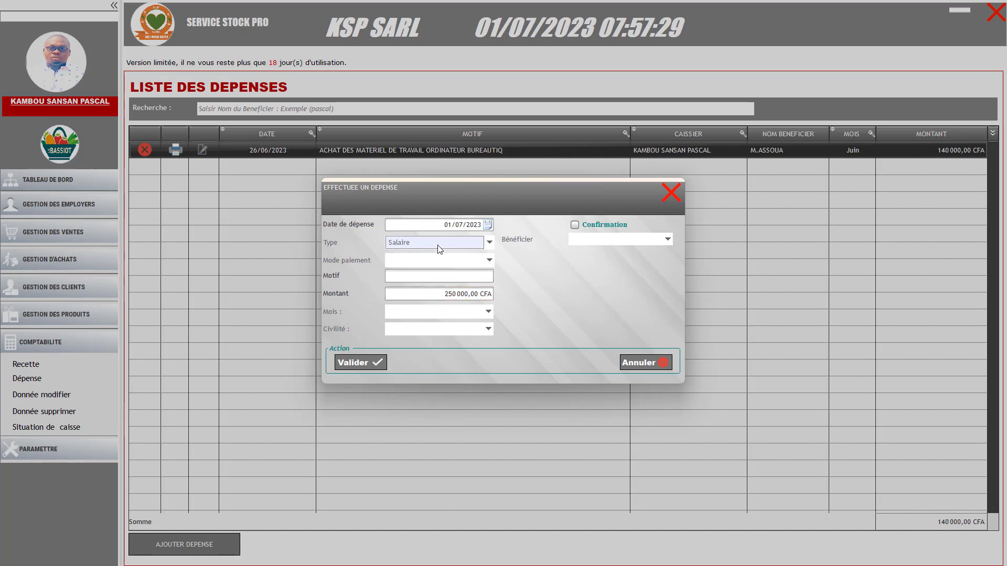
click(667, 239)
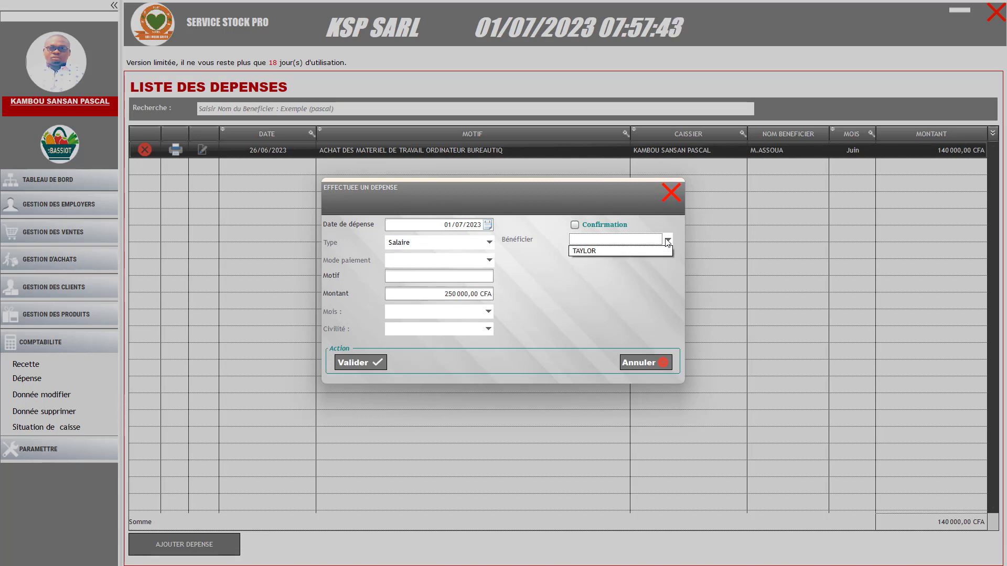
click(601, 253)
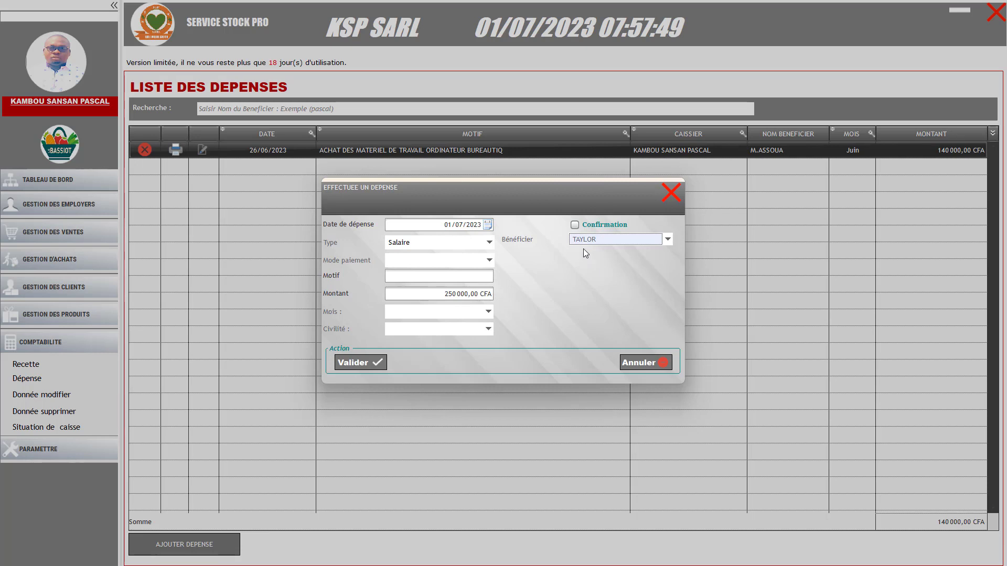
Set payment to Virement, month Juillet, civility Madame, motive PAIEMENT DE SALAIRE, and tick Confirmation
click(442, 297)
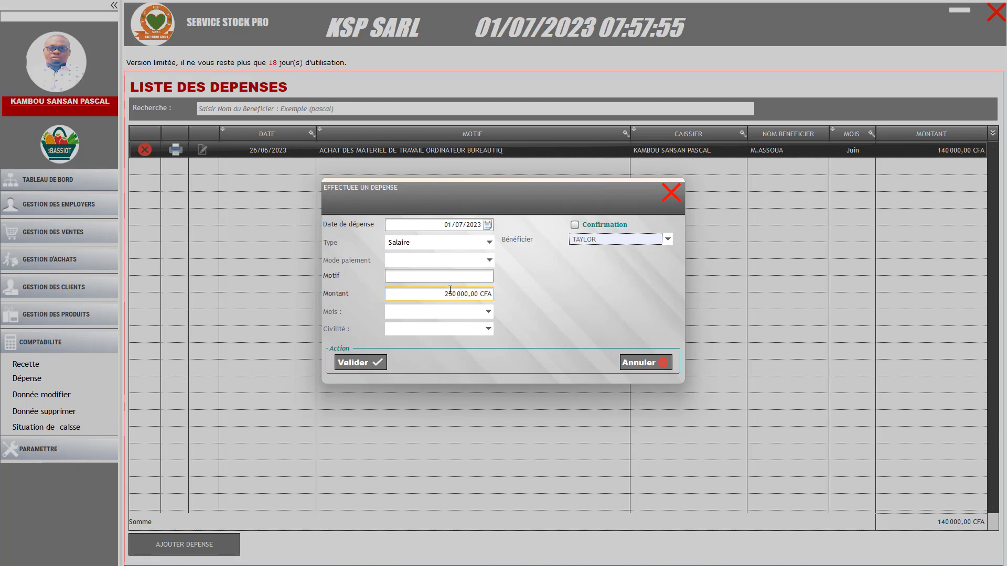
click(422, 268)
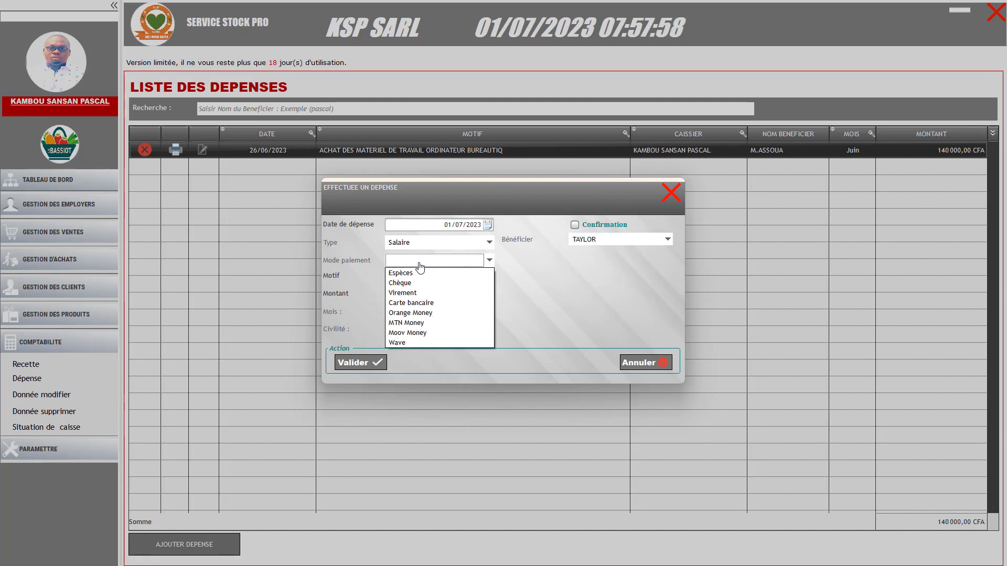
click(404, 294)
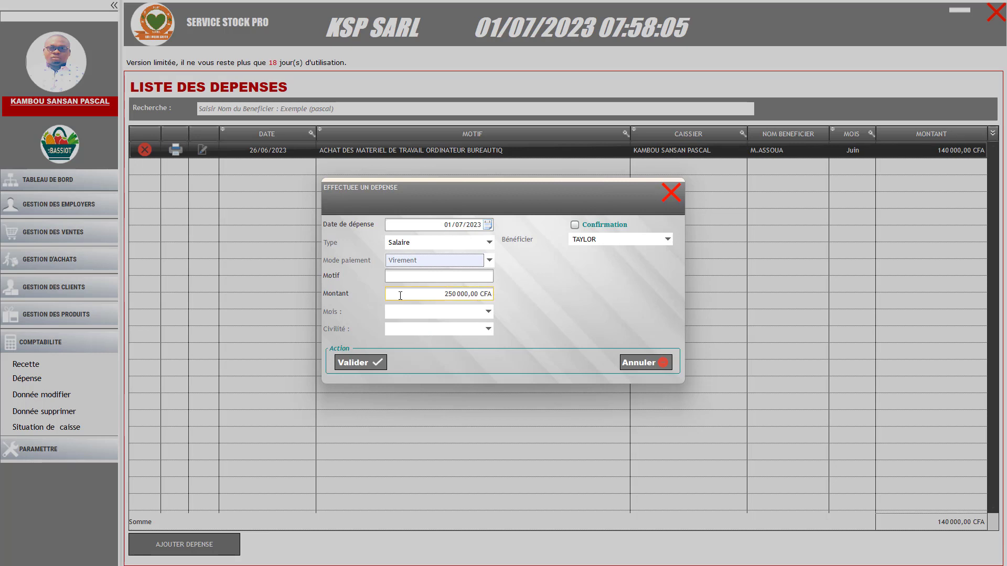
click(429, 313)
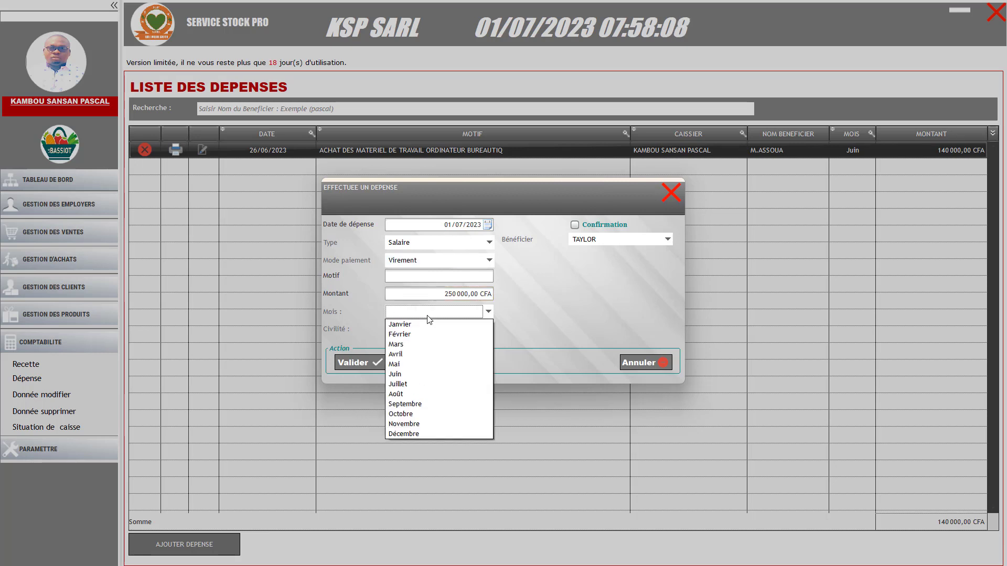
click(399, 385)
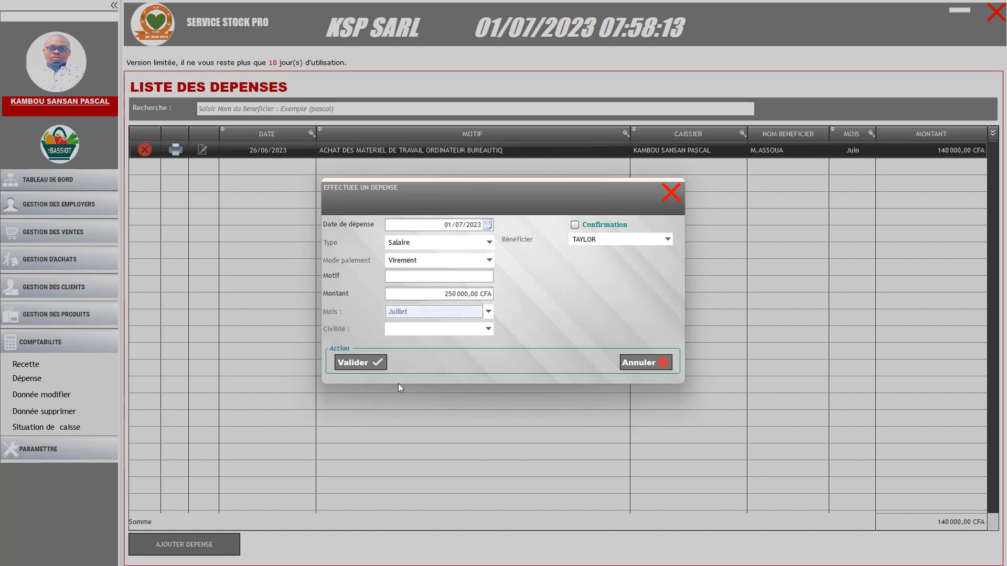
click(410, 332)
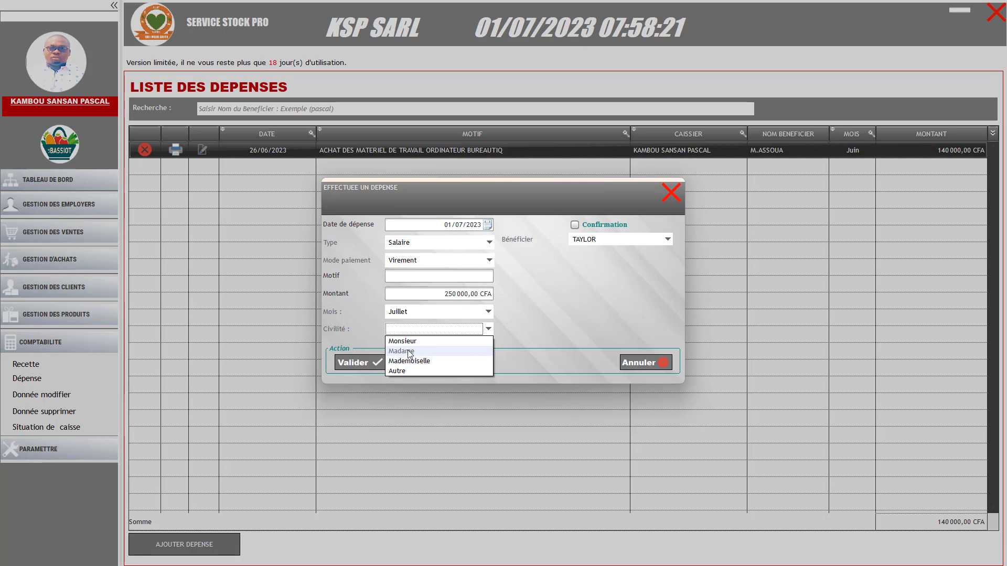
click(408, 351)
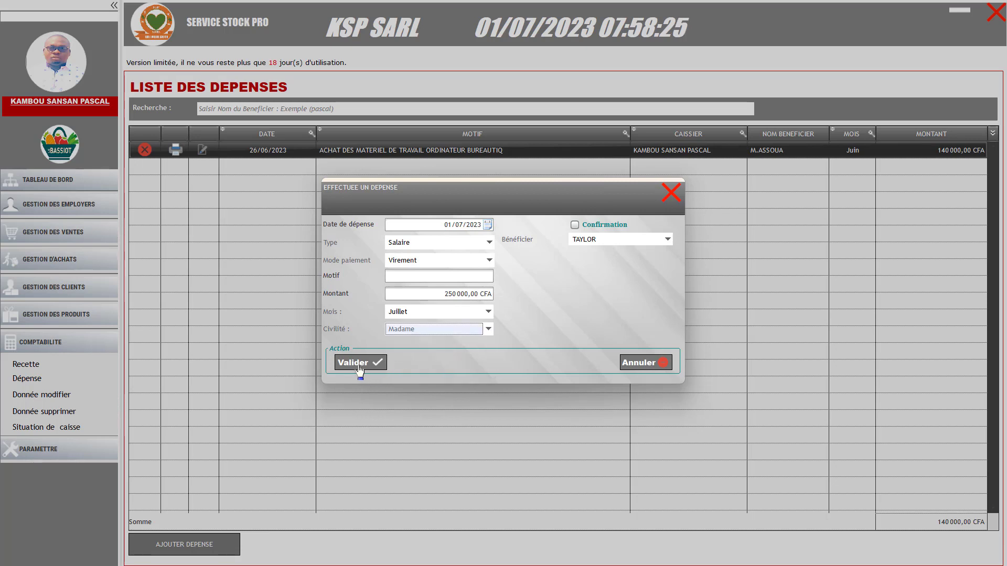
click(407, 277)
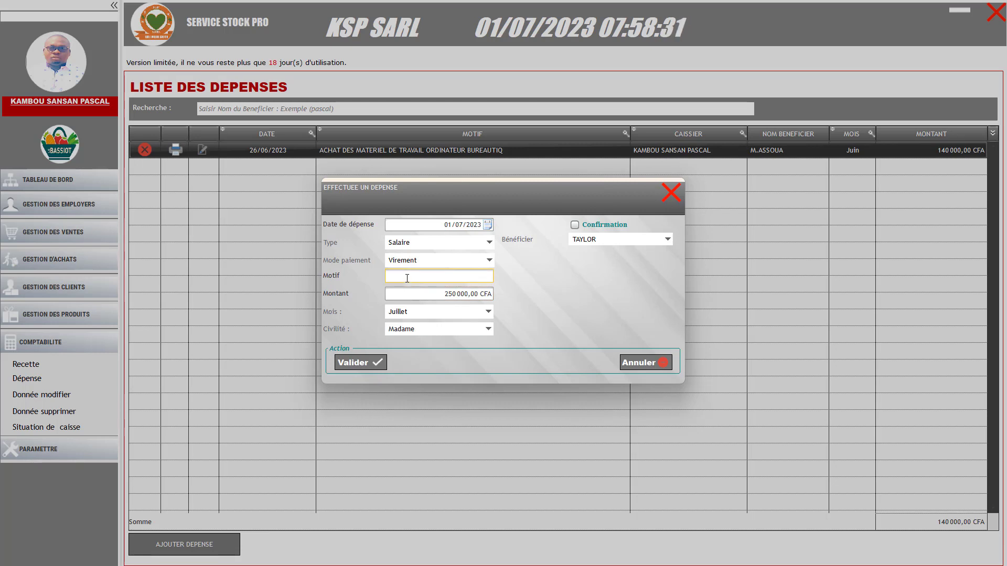
text(PAIEMENT DE SALA)
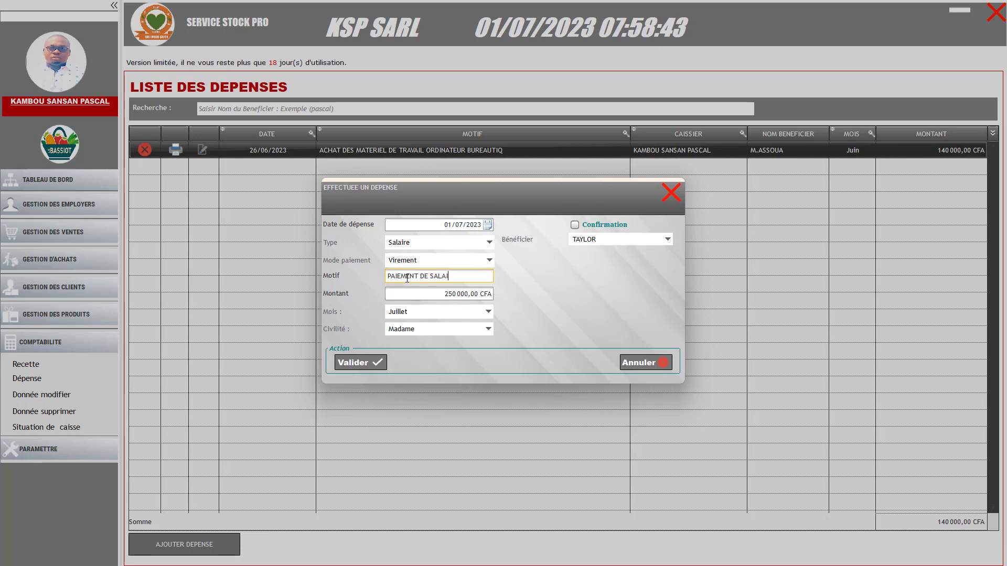
text(IRE)
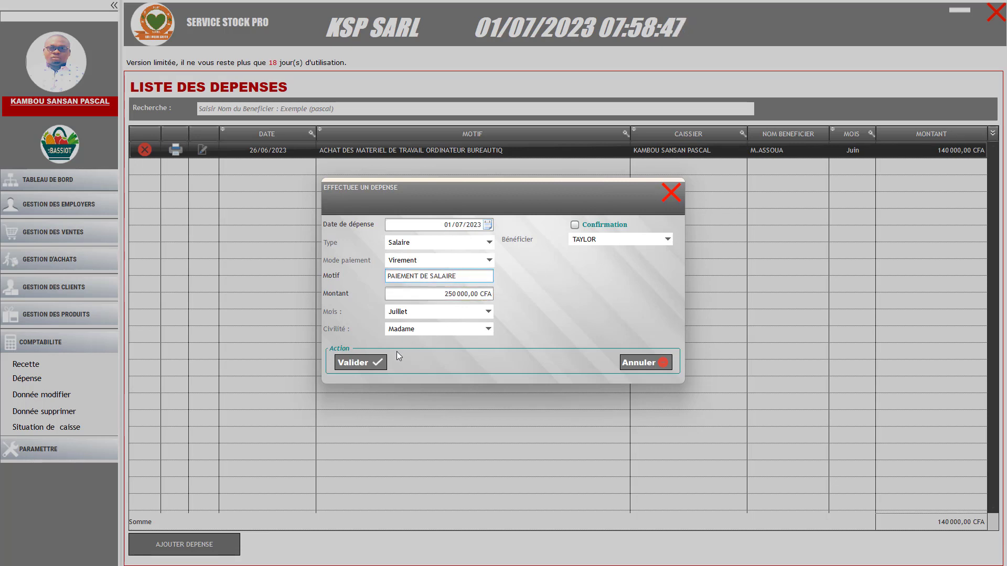
click(575, 225)
Save the expense and review cash-out voucher N° 0002 for 250 000 CFA full screen
click(363, 368)
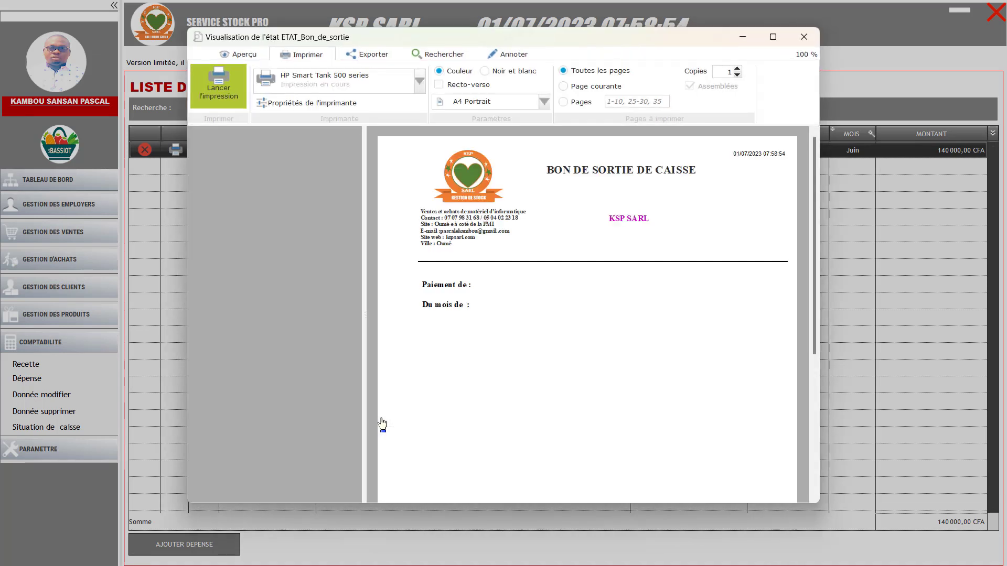
click(773, 36)
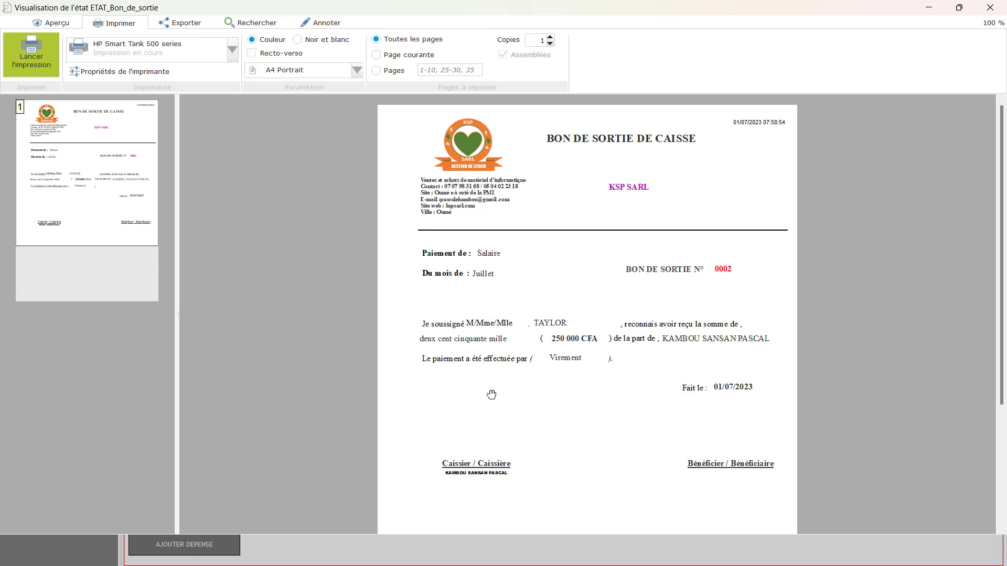
scroll(504, 393, down, 2)
scroll(517, 394, down, 1)
scroll(517, 388, up, 3)
Close the voucher preview to see the July salary row and the 390 000 CFA expense total
click(990, 8)
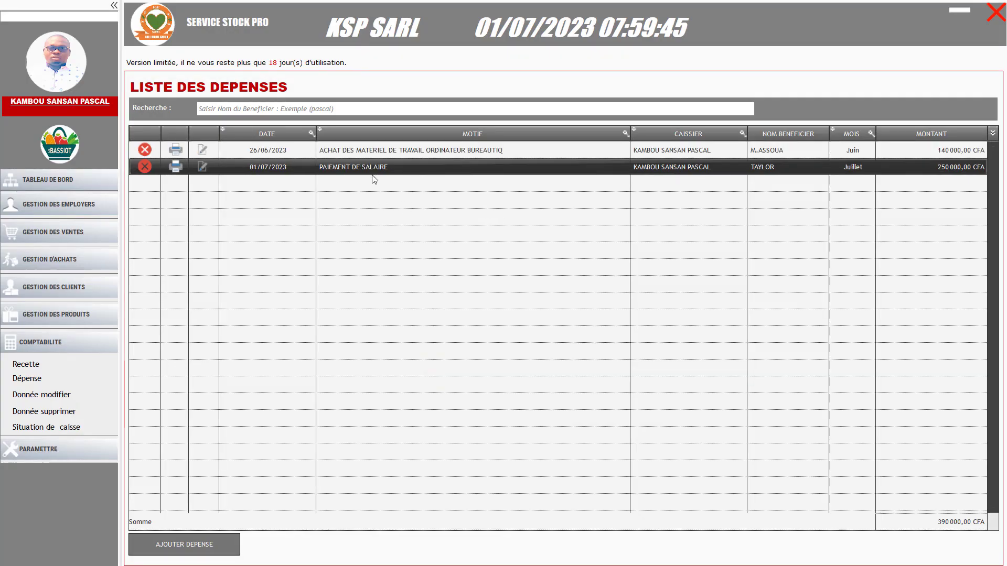
click(85, 351)
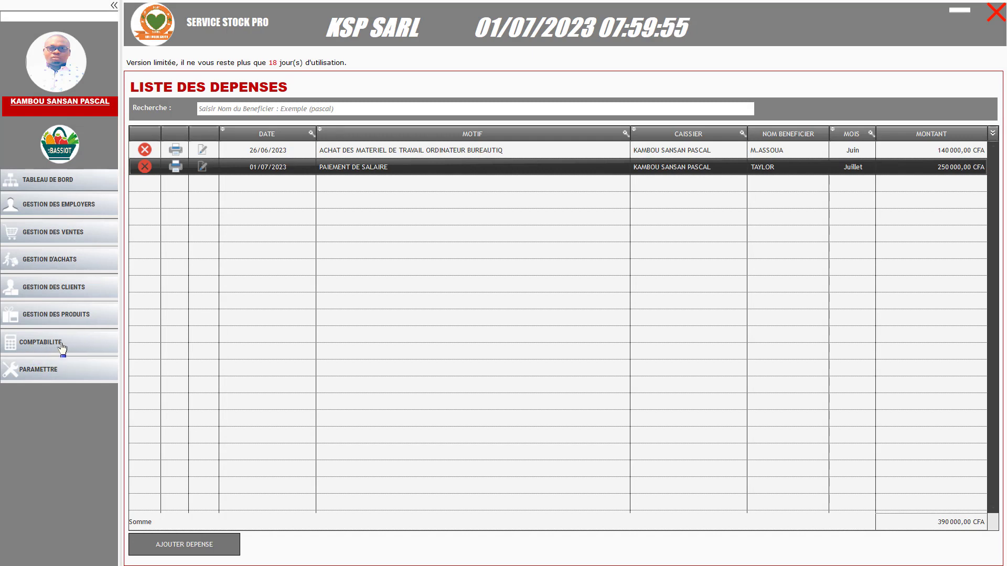
click(61, 349)
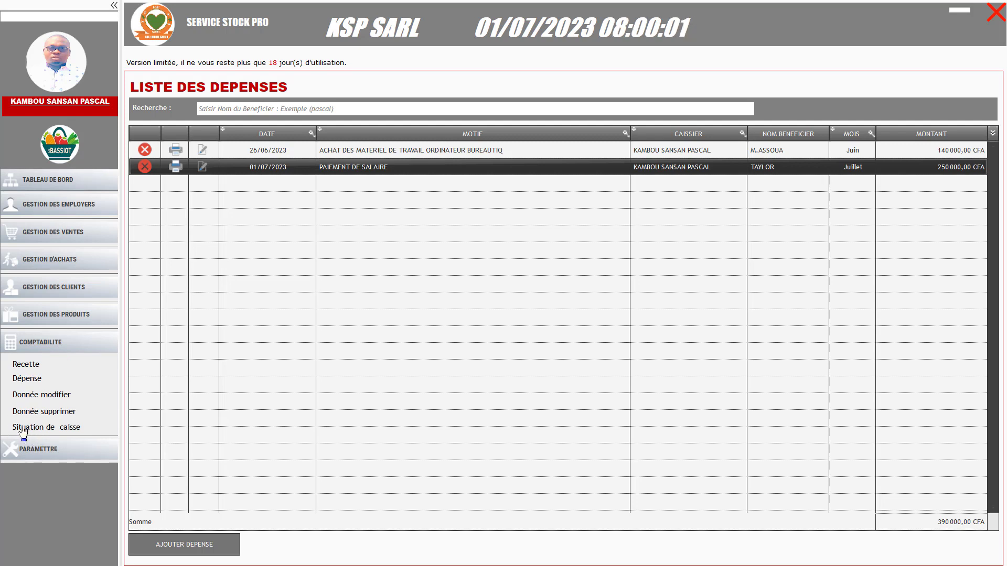
Show the Situation de caisse report (700 000 in, 390 000 out, 310 000 CFA) and collapse COMPTABILITE
click(21, 428)
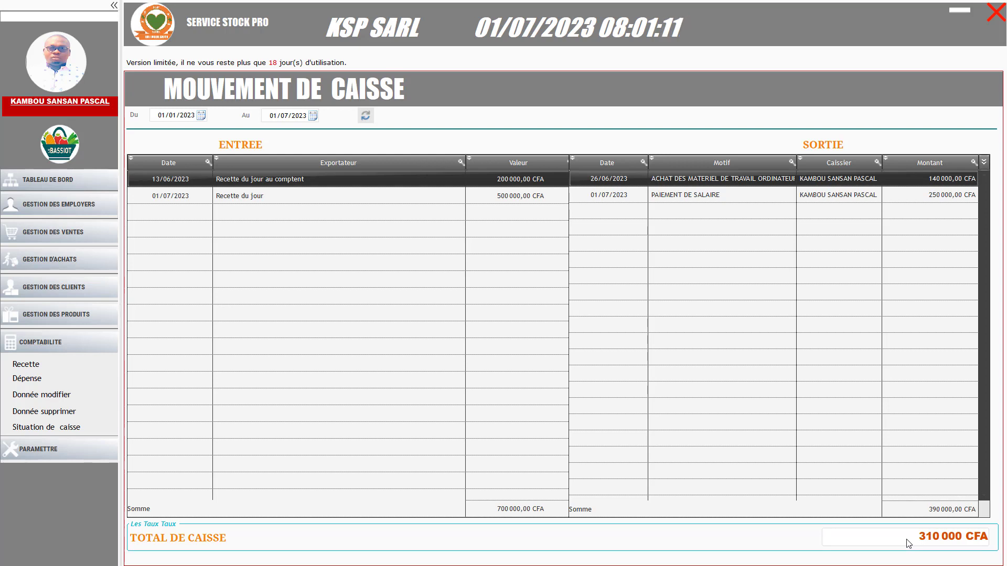
click(78, 346)
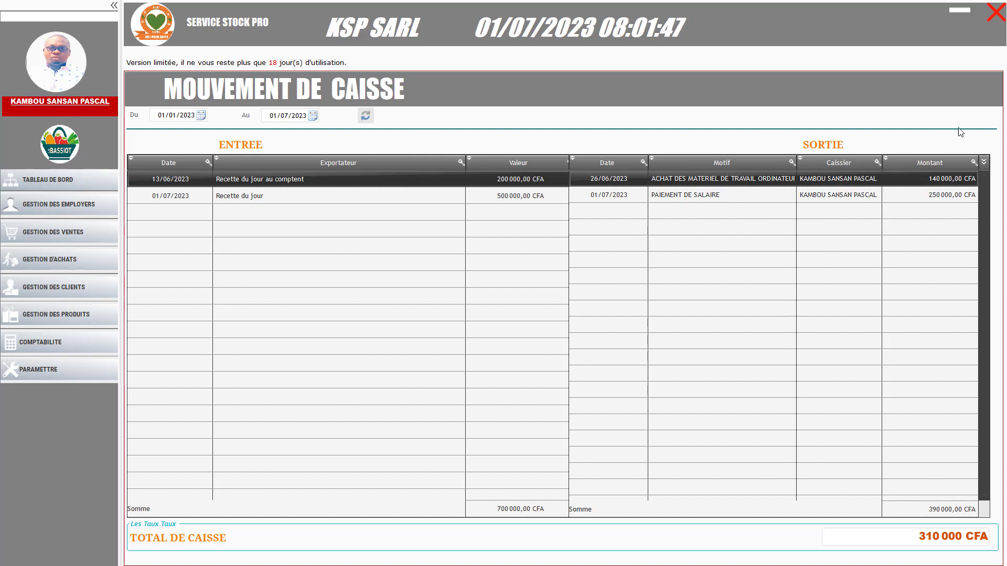
Return to the dashboard, then exit Service Stock Pro to the Windows desktop
click(92, 185)
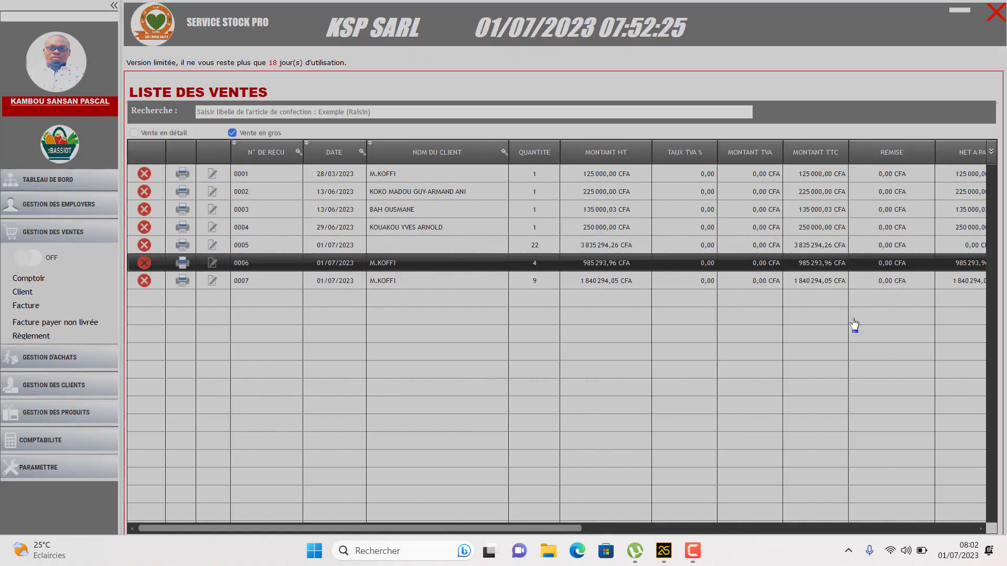
click(711, 207)
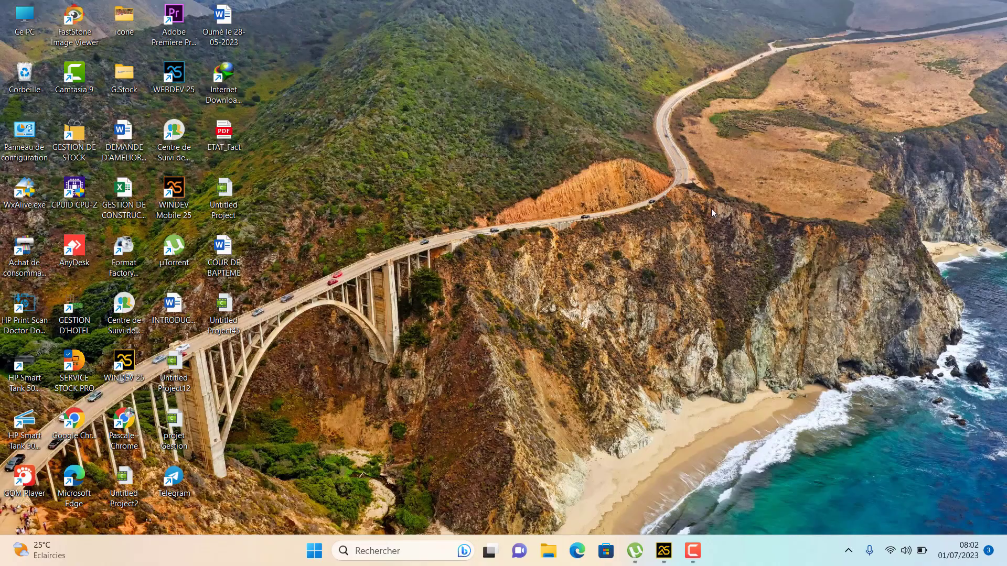